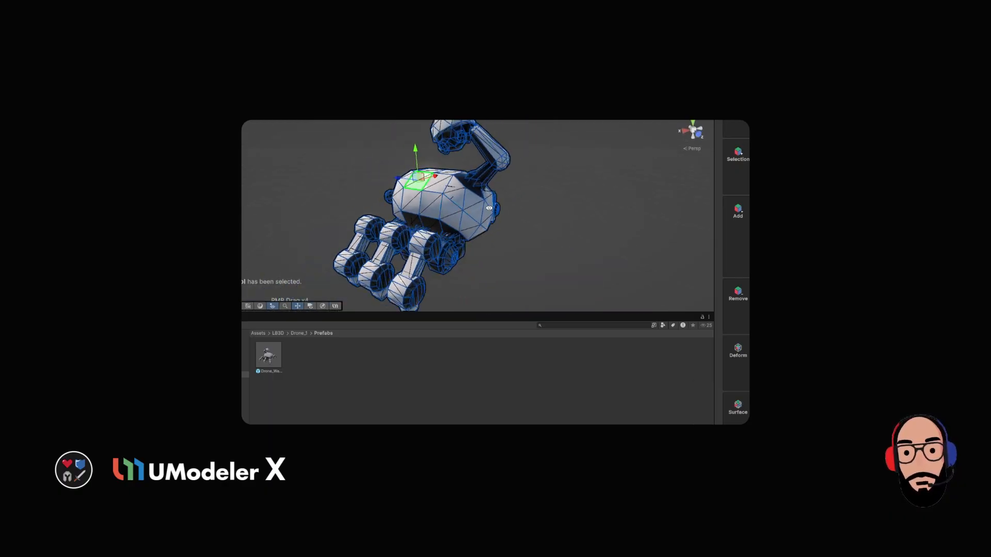
# Step: Try extruding a face of the robot model outward
pyautogui.scroll(-3, 535, 225)
pyautogui.scroll(2, 500, 221)
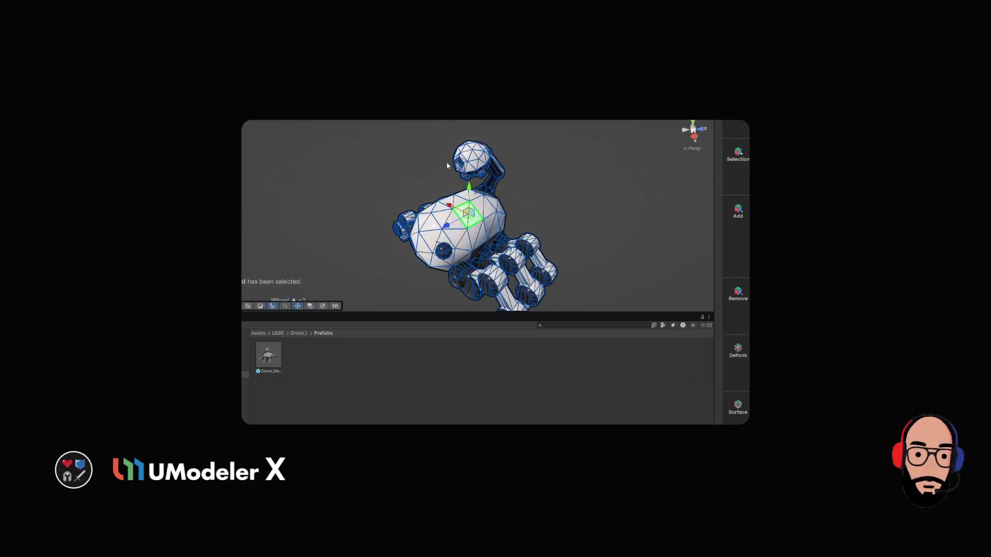
pyautogui.scroll(3, 485, 203)
pyautogui.moveTo(508, 170); pyautogui.dragTo(508, 210, button='right')
pyautogui.scroll(-3, 508, 210)
pyautogui.click(465, 186)
pyautogui.keyDown('shift'); pyautogui.moveTo(464, 187); pyautogui.dragTo(385, 195); pyautogui.keyUp('shift')
pyautogui.scroll(3, 459, 205)
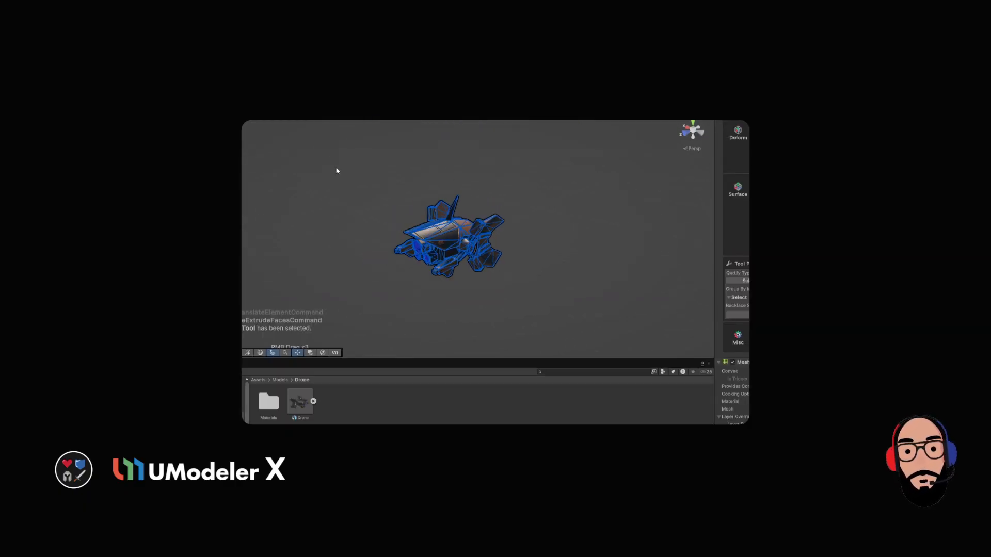
pyautogui.keyDown('alt'); pyautogui.moveTo(336, 171); pyautogui.dragTo(469, 228); pyautogui.keyUp('alt')
pyautogui.moveTo(469, 228); pyautogui.dragTo(460, 249, button='middle')
pyautogui.moveTo(460, 249)
pyautogui.keyDown('alt'); pyautogui.mouseDown()
pyautogui.moveTo(416, 253)
pyautogui.moveTo(453, 247)
pyautogui.mouseUp(); pyautogui.keyUp('alt')
pyautogui.click(440, 256)
pyautogui.keyDown('alt'); pyautogui.moveTo(467, 282); pyautogui.dragTo(483, 266); pyautogui.keyUp('alt')
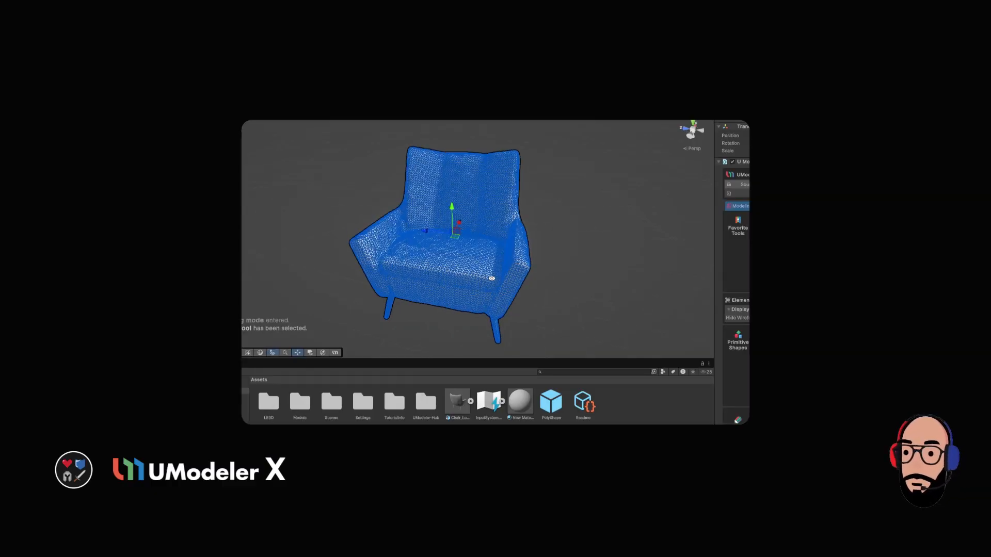
# Step: Select strips of faces along the top of the armchair's armrest
pyautogui.keyDown('alt'); pyautogui.moveTo(492, 278); pyautogui.dragTo(455, 273); pyautogui.keyUp('alt')
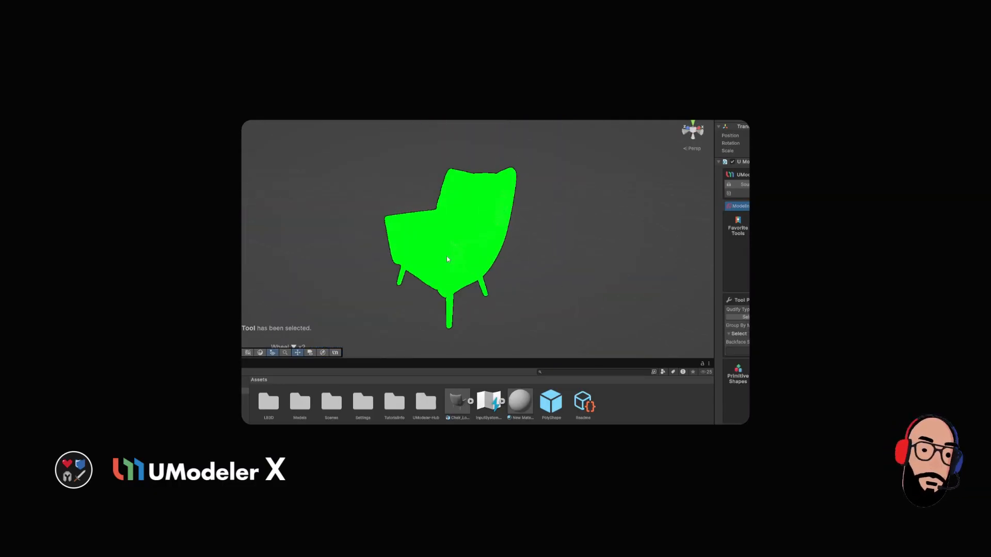
pyautogui.scroll(5, 439, 295)
pyautogui.moveTo(439, 301); pyautogui.dragTo(477, 281)
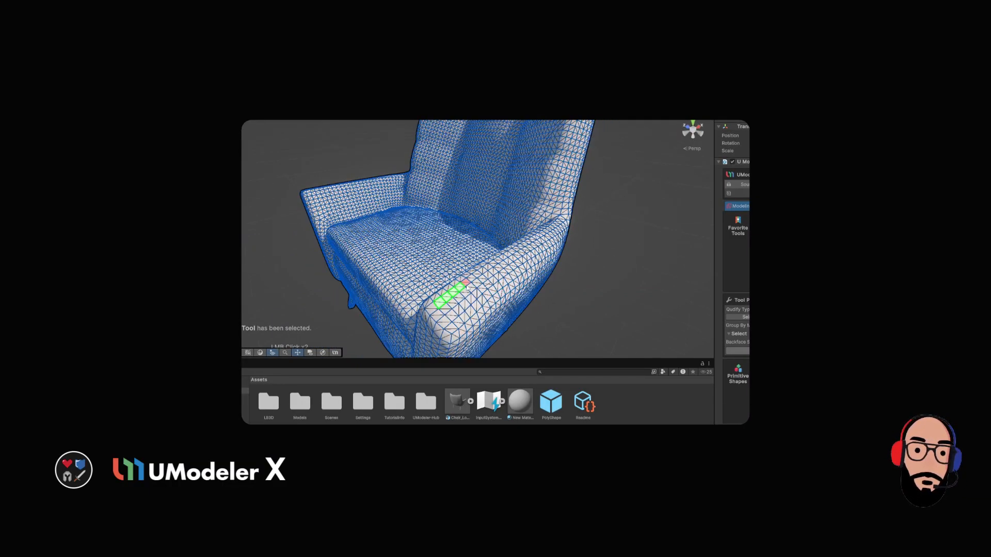
pyautogui.moveTo(444, 312); pyautogui.dragTo(481, 293)
pyautogui.moveTo(480, 293)
pyautogui.keyDown('alt'); pyautogui.mouseDown()
pyautogui.moveTo(434, 297)
pyautogui.moveTo(452, 292)
pyautogui.mouseUp(); pyautogui.keyUp('alt')
pyautogui.keyDown('alt'); pyautogui.moveTo(487, 121); pyautogui.dragTo(455, 155); pyautogui.keyUp('alt')
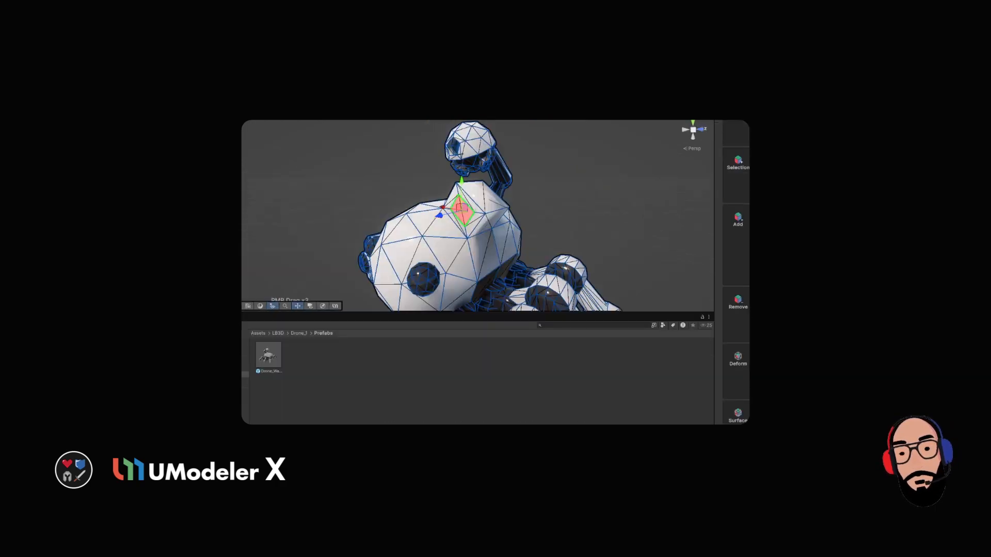
pyautogui.keyDown('alt'); pyautogui.moveTo(392, 227); pyautogui.dragTo(483, 226); pyautogui.keyUp('alt')
pyautogui.click(475, 188)
pyautogui.hotkey('ctrl', 'b')
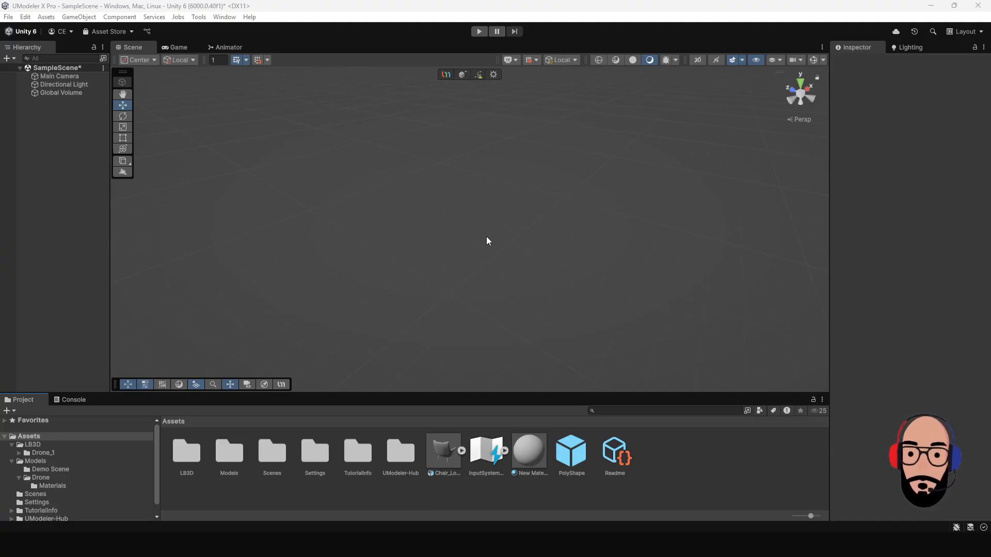
# Step: Enlarge the project browser area and open the Prefabs folder inside LB3D/Drone_1
pyautogui.moveTo(382, 398); pyautogui.dragTo(379, 344)
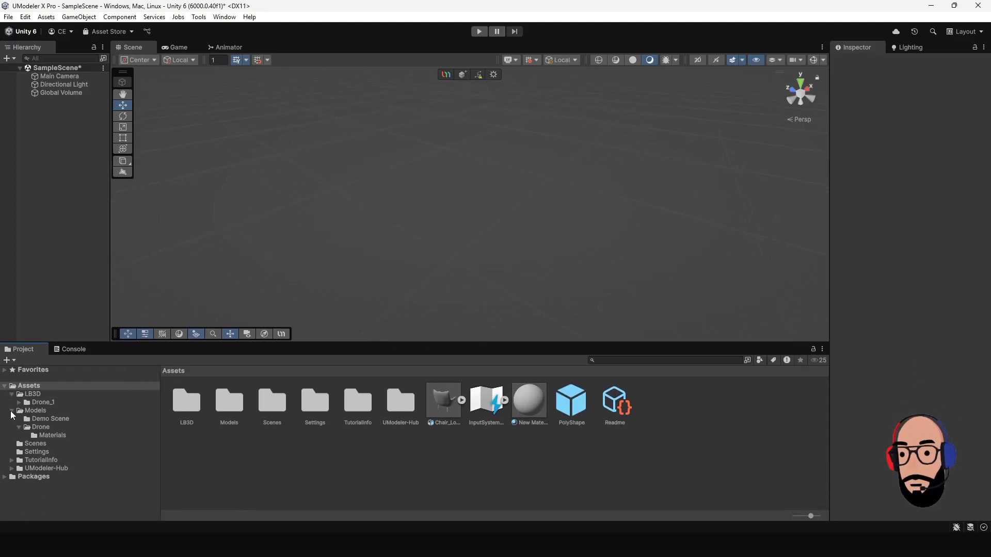
pyautogui.click(11, 410)
pyautogui.click(41, 403)
pyautogui.click(20, 403)
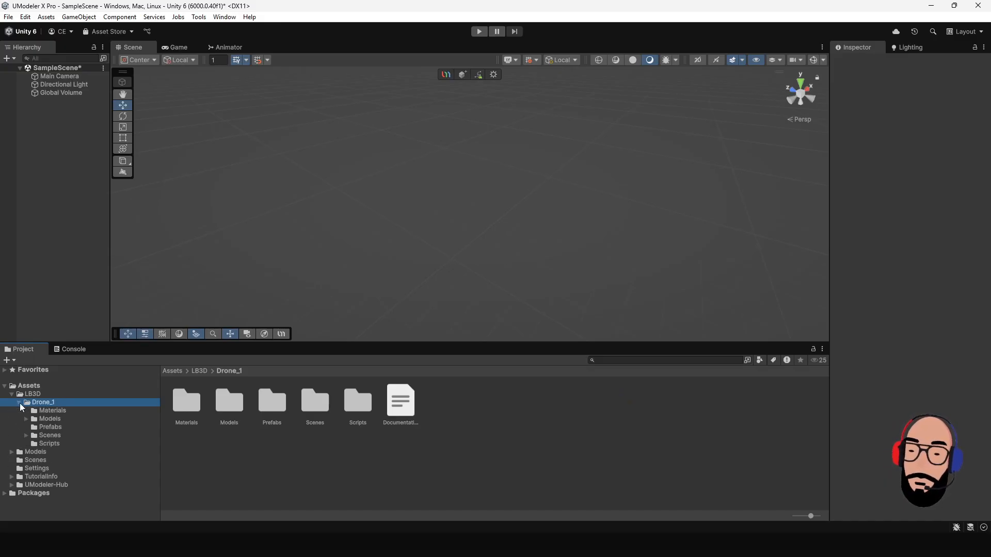
pyautogui.click(60, 426)
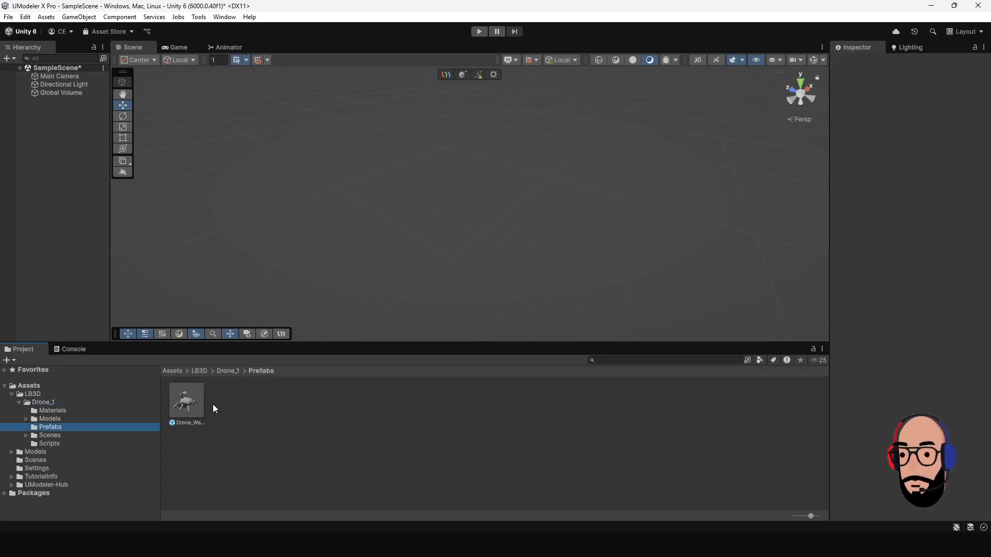
# Step: Add the Drone_Walker prefab to the scene
pyautogui.moveTo(187, 400); pyautogui.dragTo(67, 200)
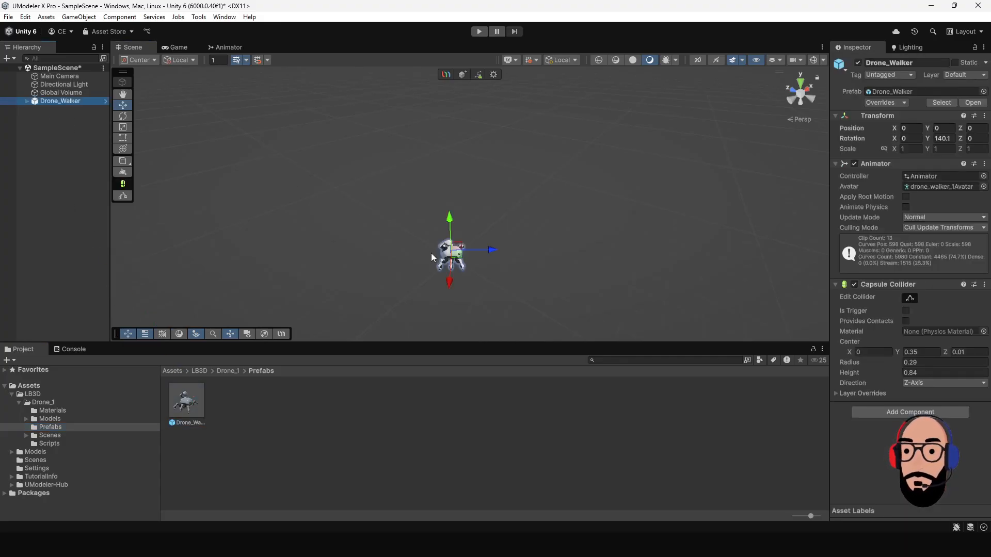
pyautogui.keyDown('alt'); pyautogui.moveTo(503, 212); pyautogui.dragTo(381, 199); pyautogui.keyUp('alt')
pyautogui.press('f')
pyautogui.keyDown('alt'); pyautogui.moveTo(562, 237); pyautogui.dragTo(532, 259); pyautogui.keyUp('alt')
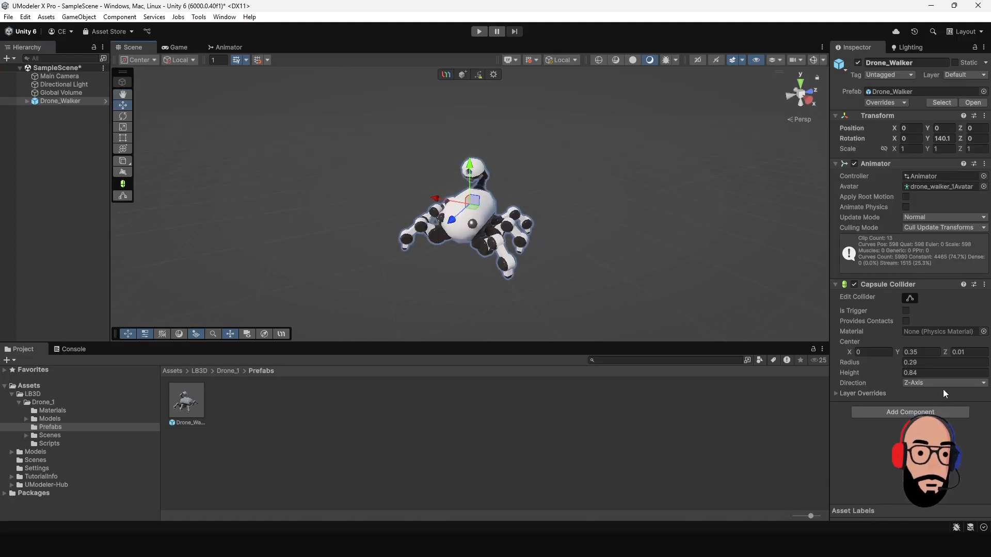
# Step: Expand Drone_Walker in the hierarchy and completely unpack its prefab
pyautogui.click(26, 101)
pyautogui.rightClick(62, 102)
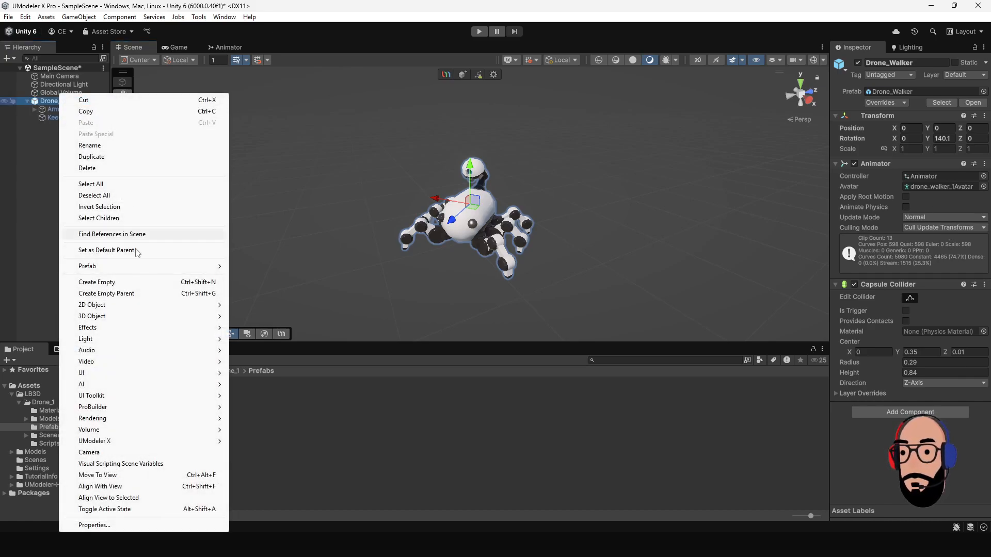
pyautogui.moveTo(134, 266)
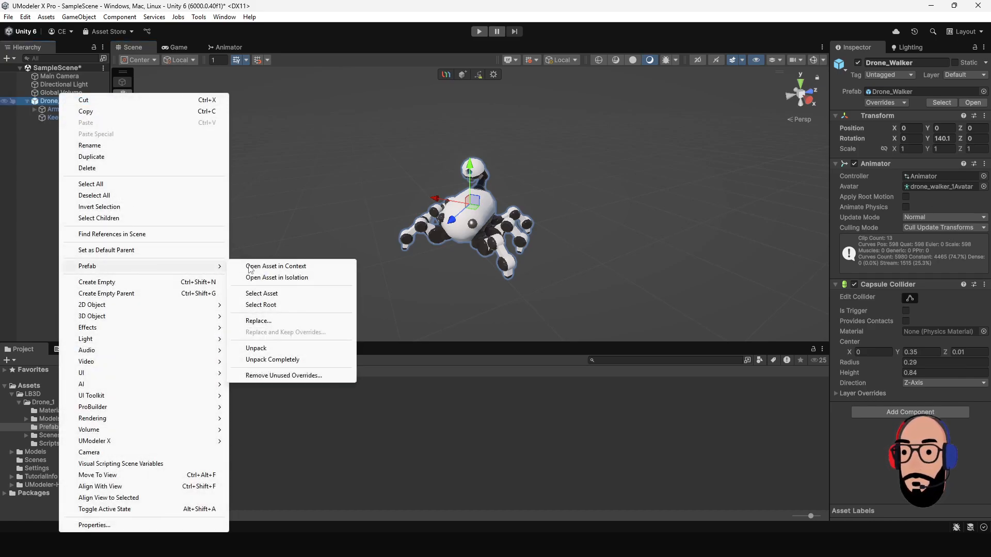
pyautogui.click(277, 360)
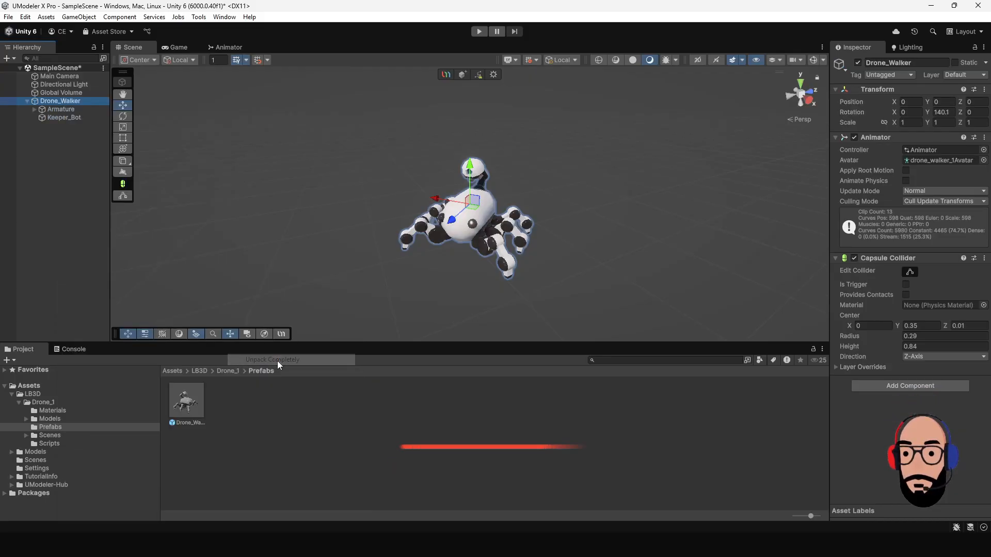
# Step: Move Keeper_Bot out of Drone_Walker to the scene's top level, and delete Drone_Walker
pyautogui.click(64, 118)
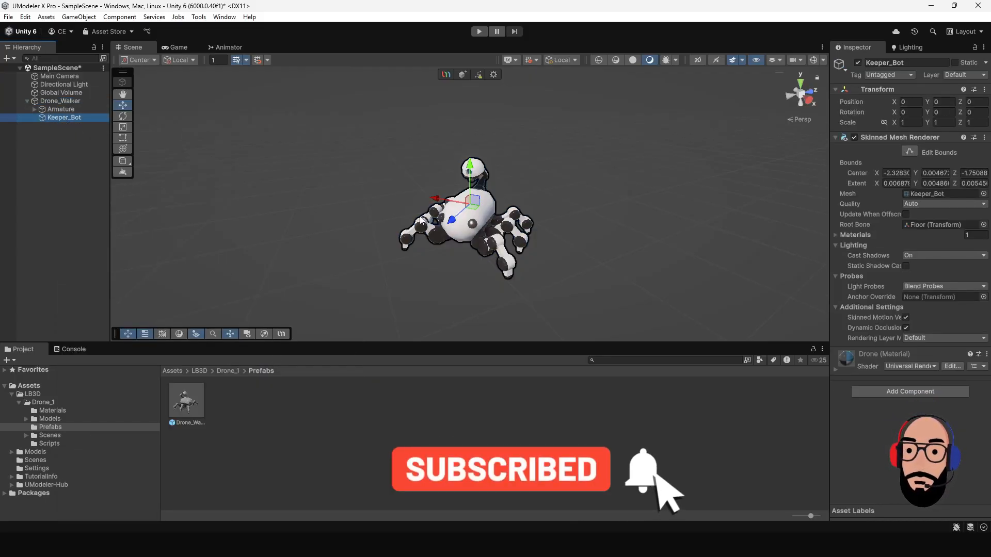
pyautogui.keyDown('alt'); pyautogui.moveTo(599, 265); pyautogui.dragTo(464, 258); pyautogui.keyUp('alt')
pyautogui.moveTo(60, 116); pyautogui.dragTo(57, 104)
pyautogui.click(54, 110)
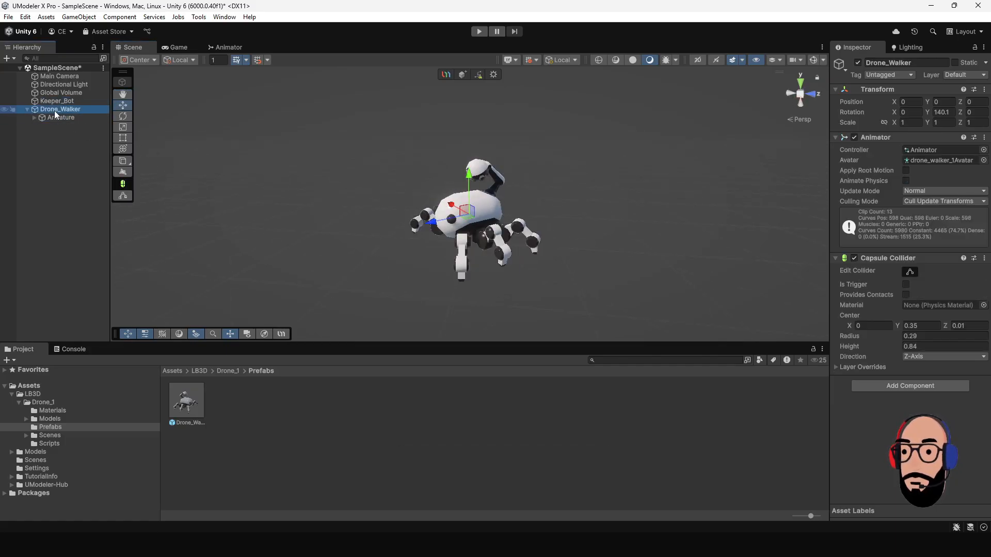
pyautogui.press('Delete')
# Step: Select Keeper_Bot and switch the scene view to shaded wireframe display
pyautogui.click(47, 101)
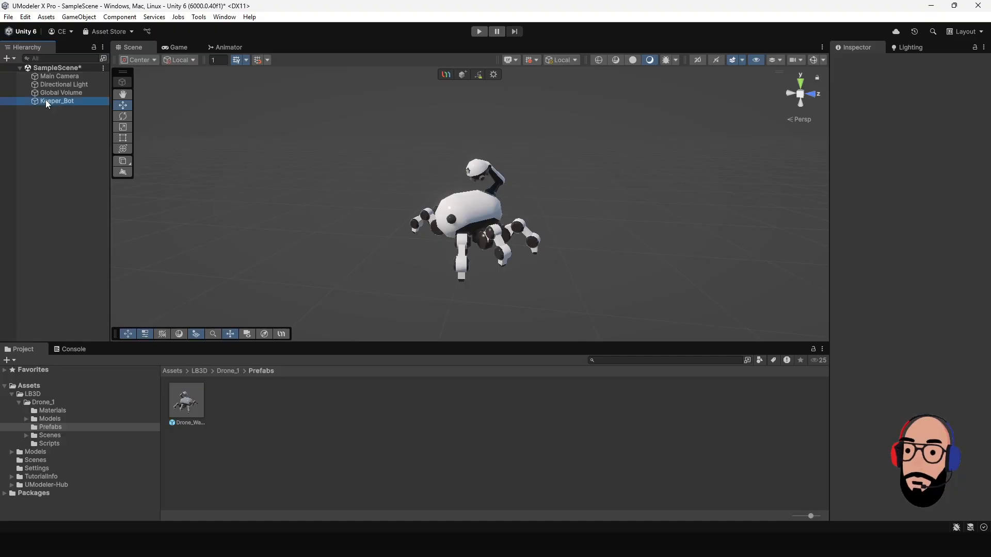
pyautogui.press('f')
pyautogui.keyDown('alt'); pyautogui.moveTo(451, 192); pyautogui.dragTo(645, 222); pyautogui.keyUp('alt')
pyautogui.scroll(-15, 456, 131)
pyautogui.keyDown('alt'); pyautogui.moveTo(588, 179); pyautogui.dragTo(447, 179); pyautogui.keyUp('alt')
pyautogui.moveTo(447, 179); pyautogui.dragTo(448, 212, button='middle')
pyautogui.scroll(-3, 460, 201)
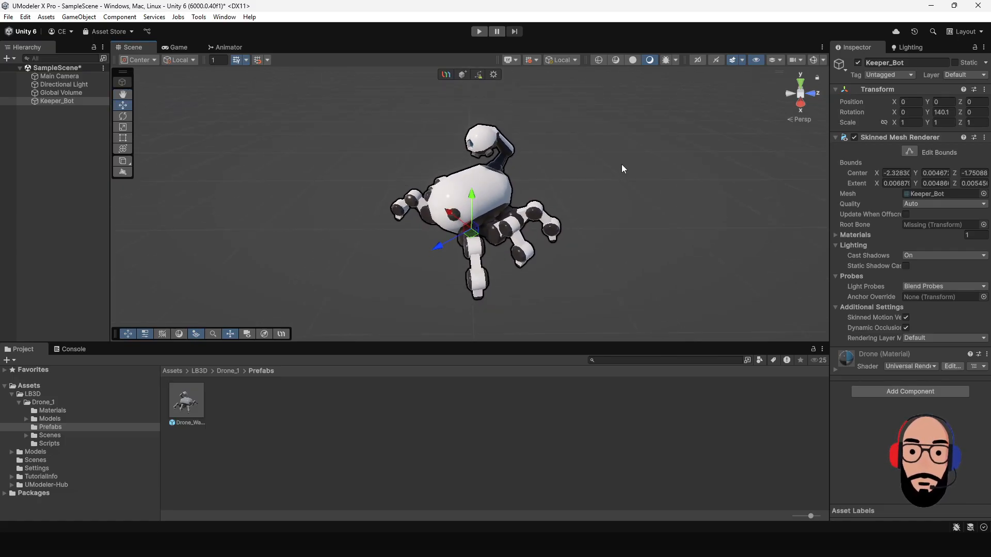
pyautogui.click(614, 60)
pyautogui.moveTo(522, 171)
pyautogui.keyDown('alt'); pyautogui.mouseDown()
pyautogui.moveTo(507, 189)
pyautogui.moveTo(368, 145)
pyautogui.moveTo(444, 188)
pyautogui.mouseUp(); pyautogui.keyUp('alt')
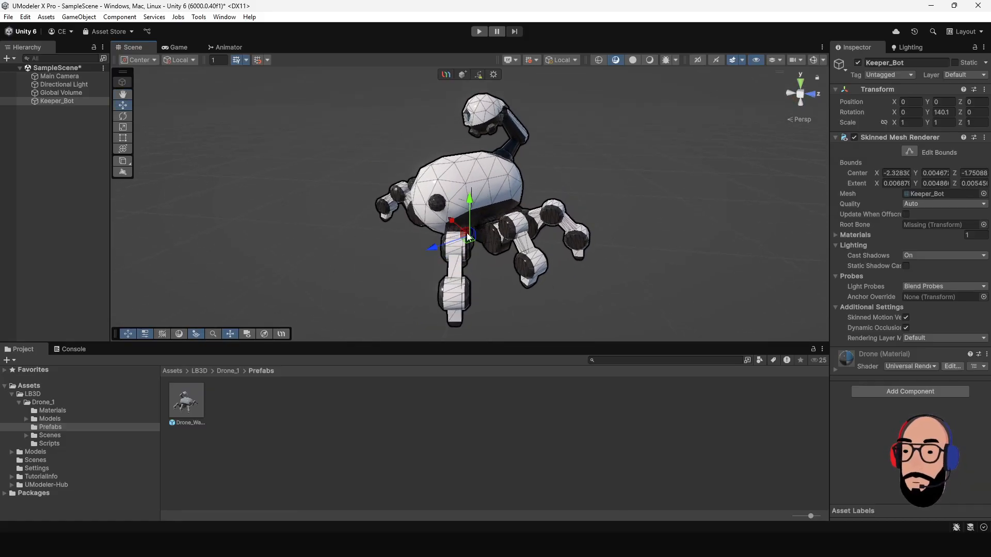
pyautogui.keyDown('alt'); pyautogui.moveTo(519, 212); pyautogui.dragTo(464, 196); pyautogui.keyUp('alt')
pyautogui.scroll(2, 402, 188)
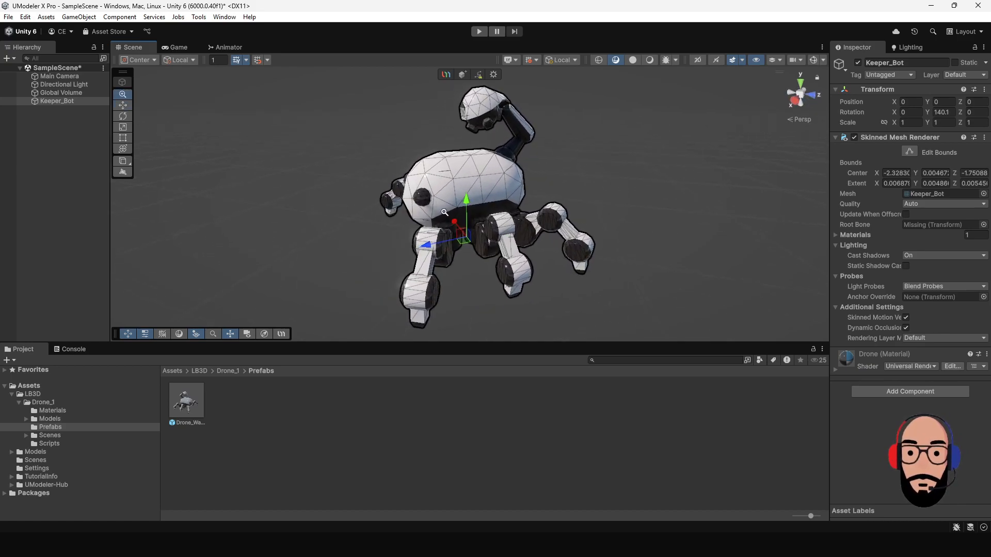
# Step: Convert Keeper_Bot into an editable UModeler X mesh with the UModelerize Merge Vertices command
pyautogui.keyDown('alt'); pyautogui.moveTo(387, 189); pyautogui.dragTo(421, 187); pyautogui.keyUp('alt')
pyautogui.rightClick(75, 103)
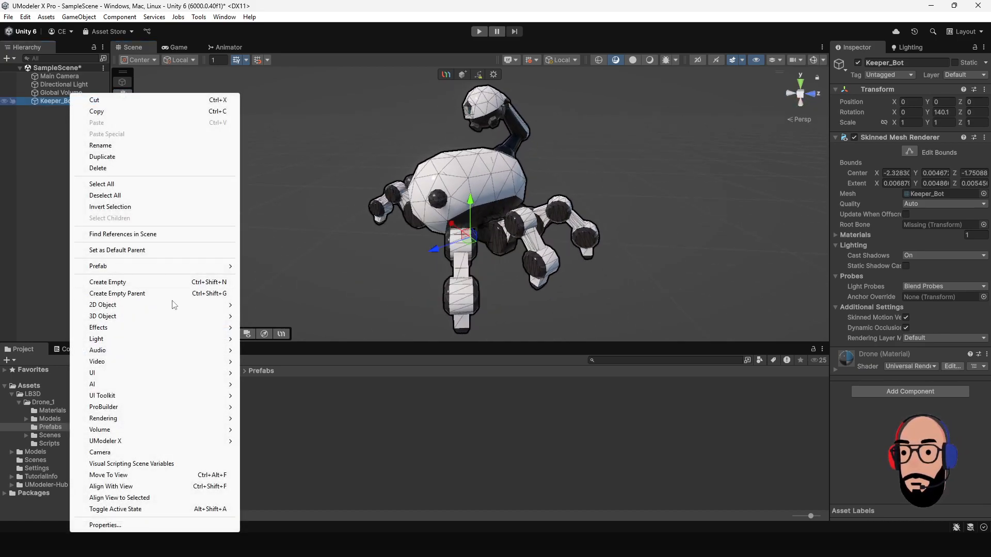
pyautogui.moveTo(184, 445)
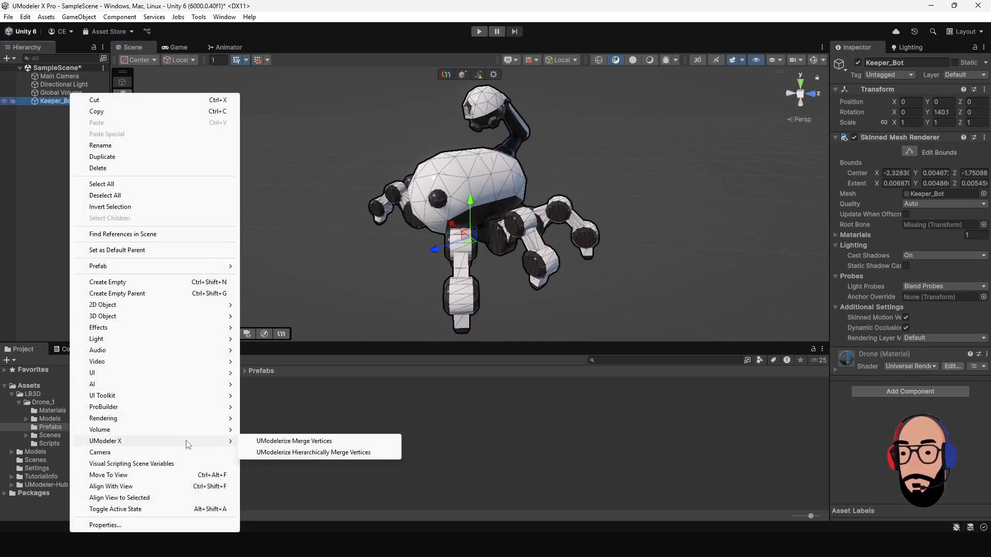
pyautogui.click(276, 443)
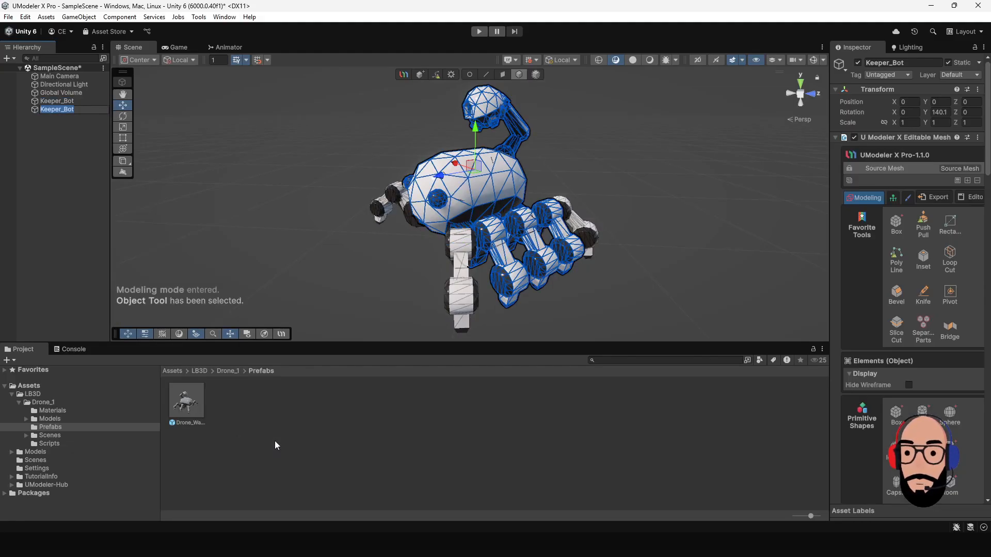
# Step: Compare the two Keeper_Bot objects and delete the original one with the Skinned Mesh Renderer
pyautogui.click(57, 122)
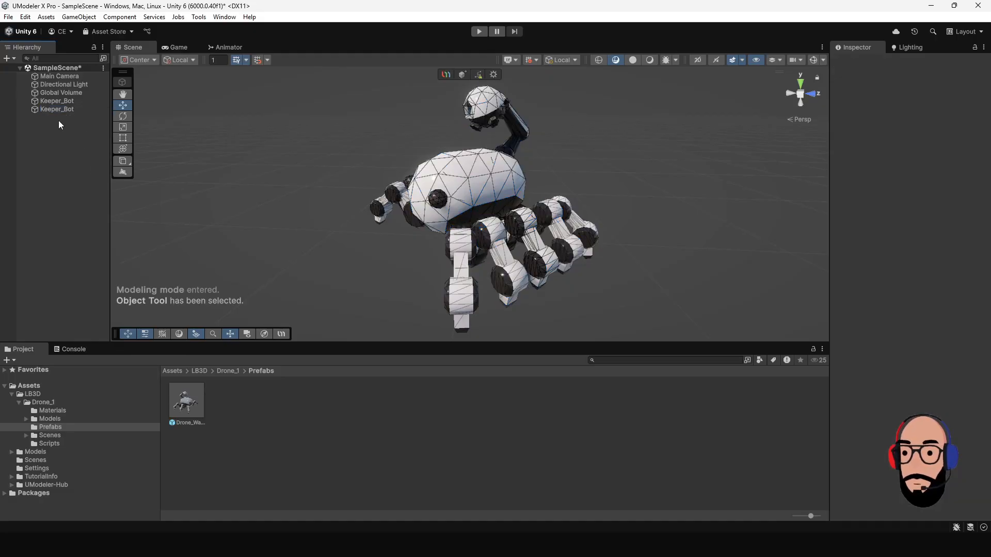
pyautogui.click(52, 111)
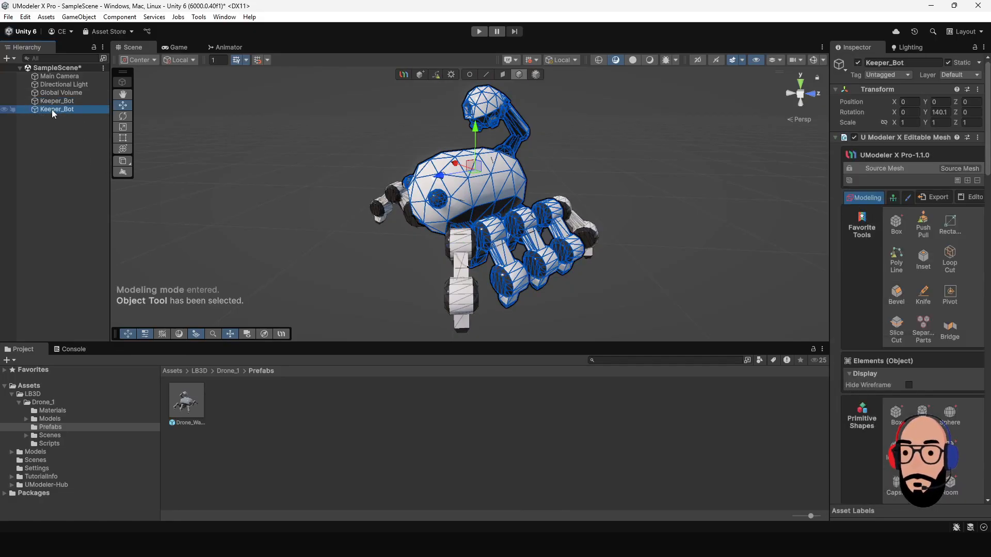
pyautogui.click(48, 100)
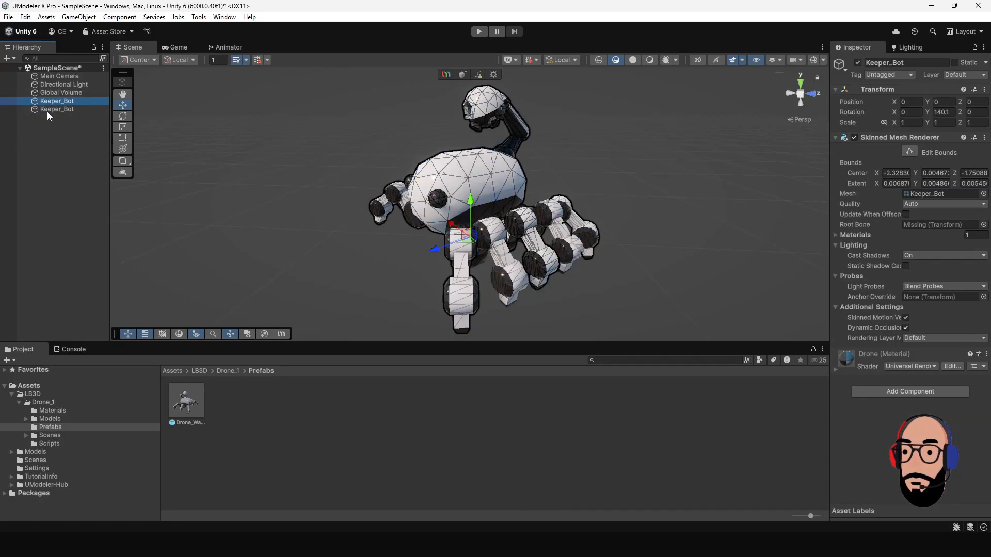
pyautogui.click(48, 110)
pyautogui.click(51, 102)
pyautogui.click(48, 112)
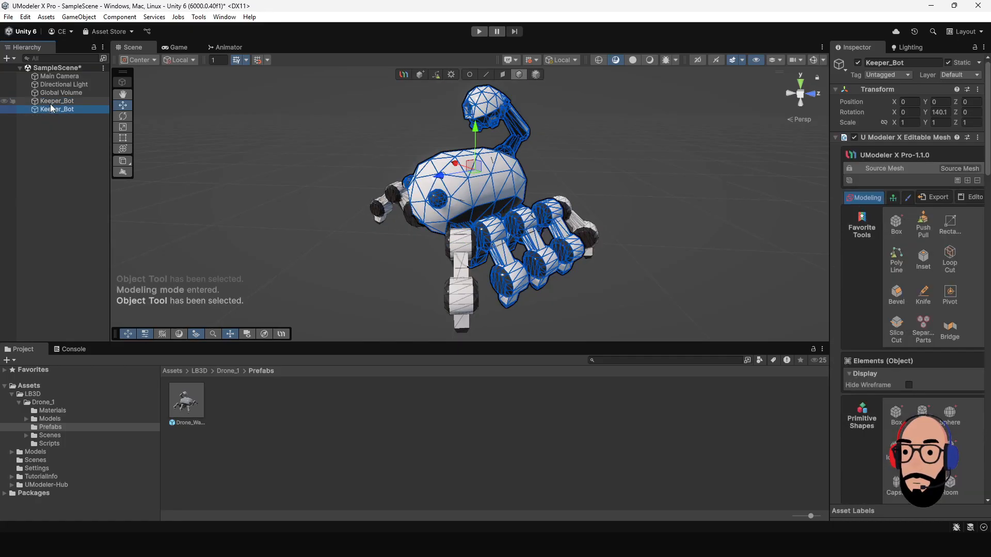
pyautogui.click(54, 102)
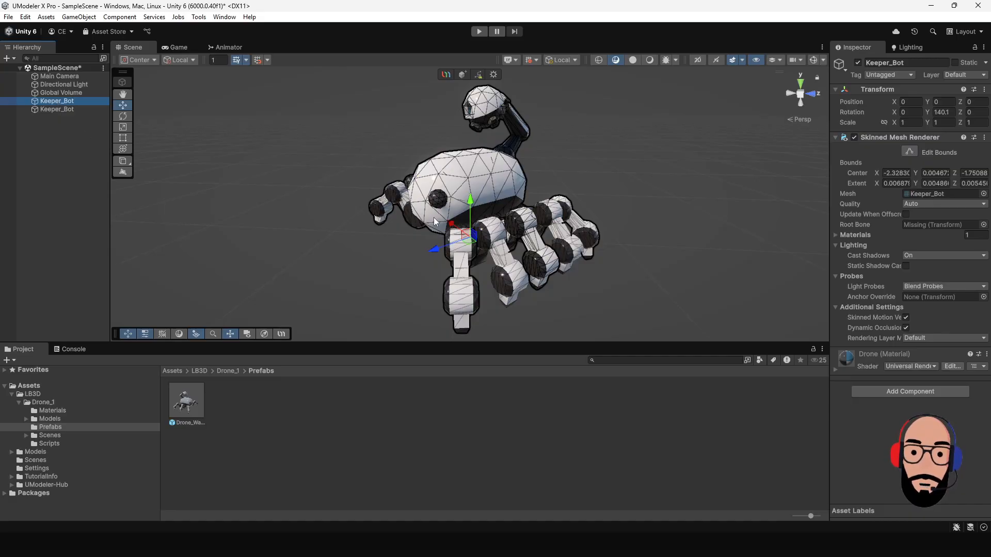
pyautogui.press('Delete')
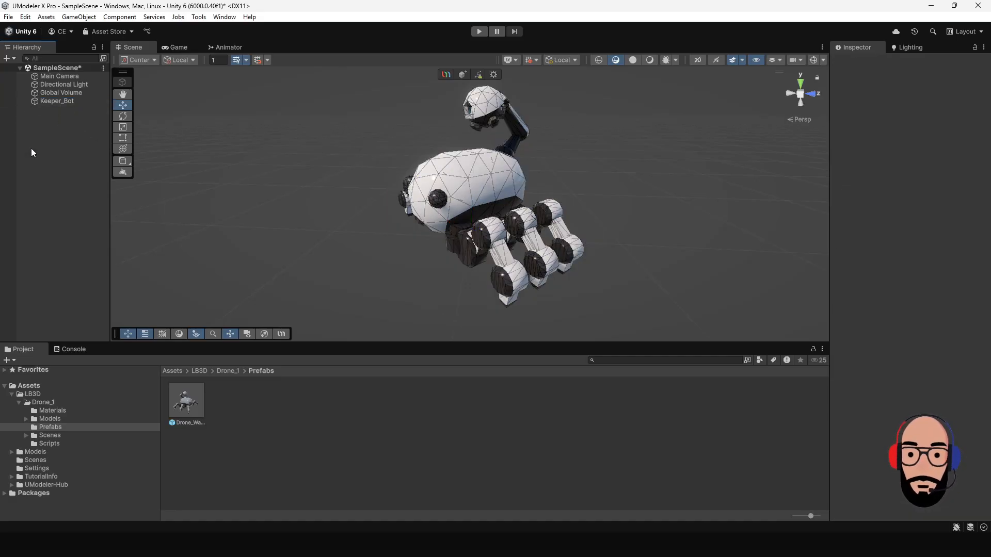
# Step: Select the remaining editable Keeper_Bot in the scene
pyautogui.click(448, 200)
pyautogui.keyDown('alt'); pyautogui.moveTo(598, 217); pyautogui.dragTo(490, 163); pyautogui.keyUp('alt')
pyautogui.moveTo(582, 183); pyautogui.dragTo(582, 199, button='middle')
pyautogui.keyDown('alt'); pyautogui.moveTo(581, 199); pyautogui.dragTo(537, 191, button='right'); pyautogui.keyUp('alt')
pyautogui.keyDown('alt'); pyautogui.moveTo(555, 197); pyautogui.dragTo(526, 165); pyautogui.keyUp('alt')
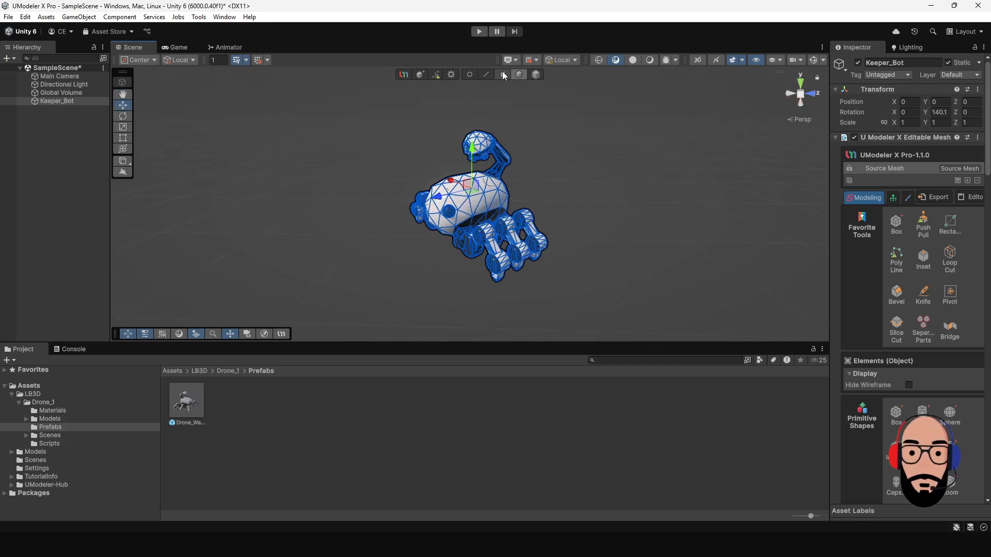
# Step: Switch to face selection and select individual triangular faces on the upper body of Keeper_Bot
pyautogui.click(503, 73)
pyautogui.scroll(2, 480, 201)
pyautogui.keyDown('alt'); pyautogui.moveTo(477, 215); pyautogui.dragTo(456, 196); pyautogui.keyUp('alt')
pyautogui.click(456, 196)
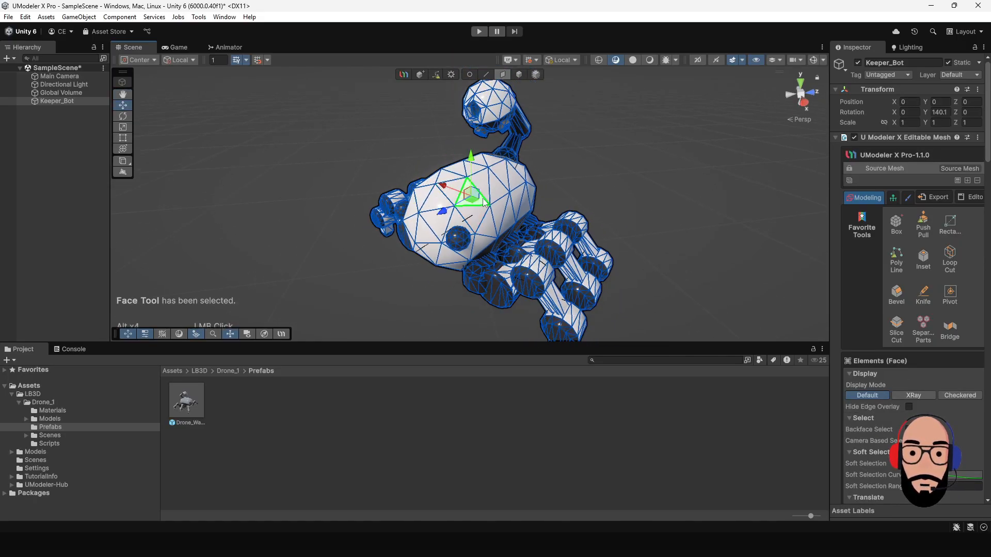
pyautogui.click(447, 180)
pyautogui.click(454, 192)
pyautogui.click(473, 197)
pyautogui.click(484, 184)
# Step: Try extruding a face on Keeper_Bot's upper body, and undo the extrusion
pyautogui.keyDown('alt'); pyautogui.moveTo(534, 191); pyautogui.dragTo(456, 201); pyautogui.keyUp('alt')
pyautogui.keyDown('shift'); pyautogui.click(456, 200); pyautogui.keyUp('shift')
pyautogui.keyDown('alt'); pyautogui.moveTo(457, 200); pyautogui.dragTo(625, 298, button='right'); pyautogui.keyUp('alt')
pyautogui.keyDown('alt'); pyautogui.moveTo(624, 298); pyautogui.dragTo(553, 143); pyautogui.keyUp('alt')
pyautogui.hotkey('ctrl', 'z')
pyautogui.hotkey('ctrl', 'z')
# Step: Try extruding another face of Keeper_Bot's body outward, and undo the extrusion and face move
pyautogui.keyDown('shift'); pyautogui.click(503, 178); pyautogui.keyUp('shift')
pyautogui.keyDown('alt'); pyautogui.moveTo(533, 178); pyautogui.dragTo(538, 120); pyautogui.keyUp('alt')
pyautogui.click(548, 165)
pyautogui.click(509, 160)
pyautogui.keyDown('alt'); pyautogui.moveTo(602, 137); pyautogui.dragTo(527, 235); pyautogui.keyUp('alt')
pyautogui.hotkey('ctrl', 'z')
pyautogui.hotkey('ctrl', 'z')
pyautogui.keyDown('alt'); pyautogui.moveTo(525, 227); pyautogui.dragTo(529, 197, button='right'); pyautogui.keyUp('alt')
pyautogui.keyDown('alt'); pyautogui.moveTo(528, 196); pyautogui.dragTo(544, 168); pyautogui.keyUp('alt')
pyautogui.keyDown('alt'); pyautogui.moveTo(544, 168); pyautogui.dragTo(537, 160, button='right'); pyautogui.keyUp('alt')
pyautogui.keyDown('alt'); pyautogui.moveTo(537, 160); pyautogui.dragTo(548, 185); pyautogui.keyUp('alt')
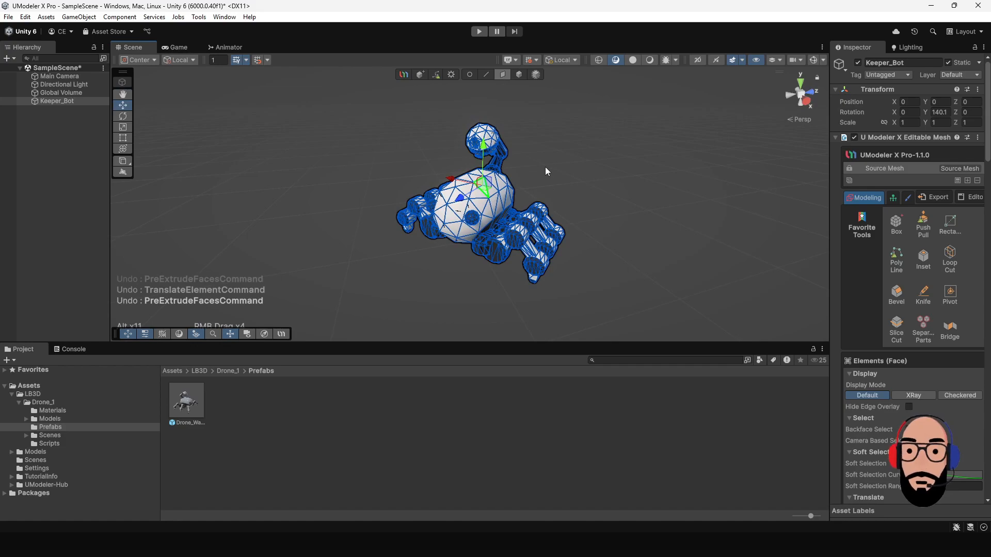
# Step: Return to object selection mode and widen the Inspector to browse the UModeler X modeling tools
pyautogui.click(520, 77)
pyautogui.keyDown('alt'); pyautogui.moveTo(428, 225); pyautogui.dragTo(489, 206); pyautogui.keyUp('alt')
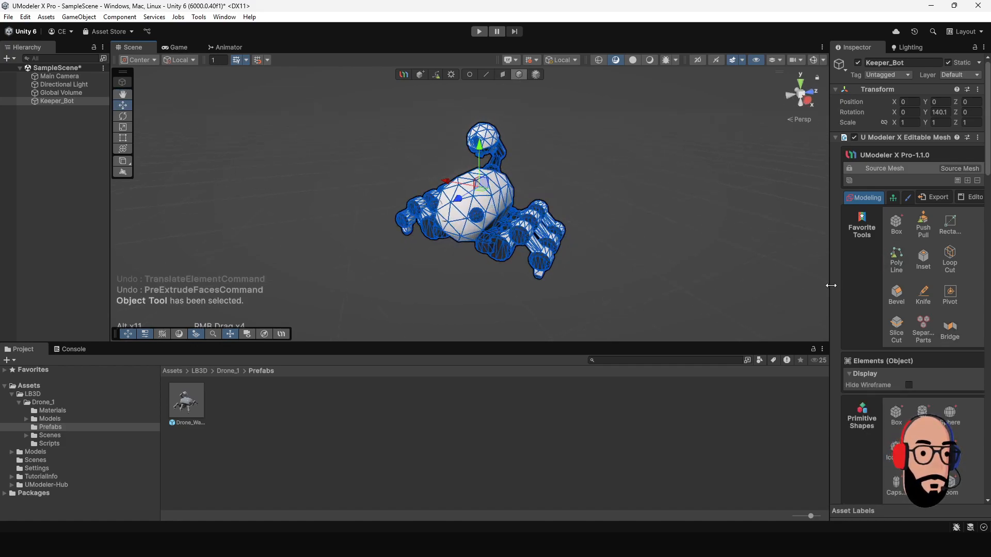
pyautogui.moveTo(829, 290); pyautogui.dragTo(792, 291)
pyautogui.scroll(-10, 891, 302)
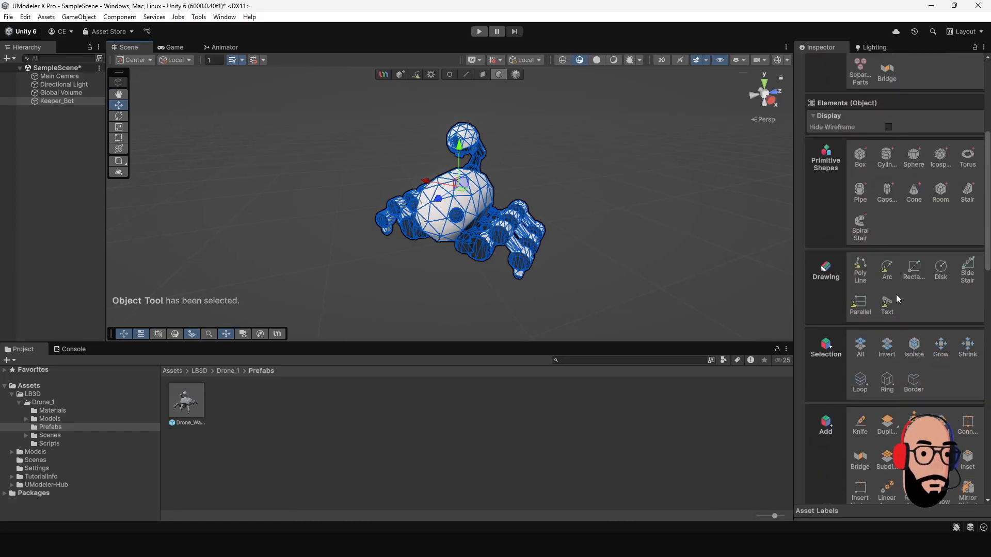
# Step: Start the Quadify tool in AllFace mode, turn off Backface Select, and select Keeper_Bot's faces with a selection box
pyautogui.scroll(-8, 896, 294)
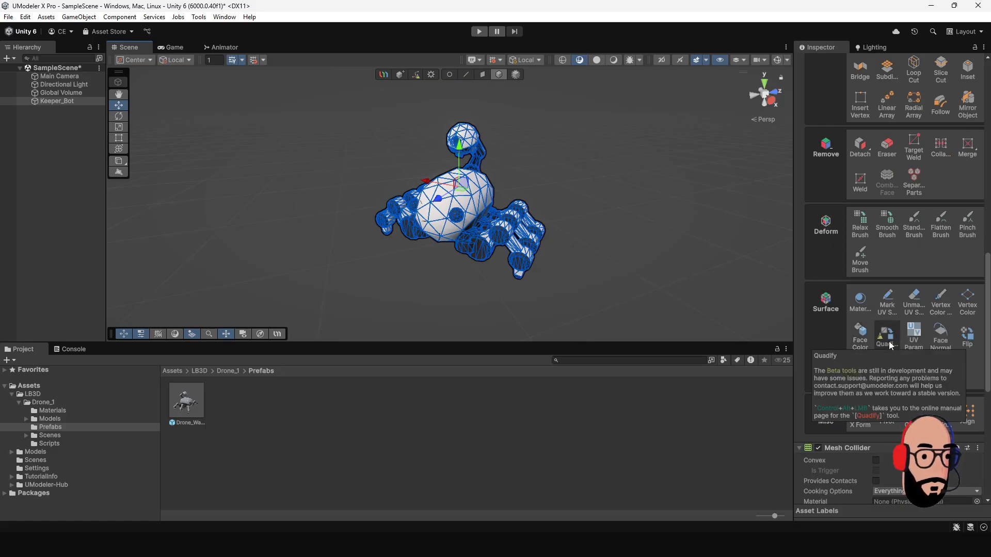
pyautogui.click(889, 342)
pyautogui.scroll(-3, 872, 315)
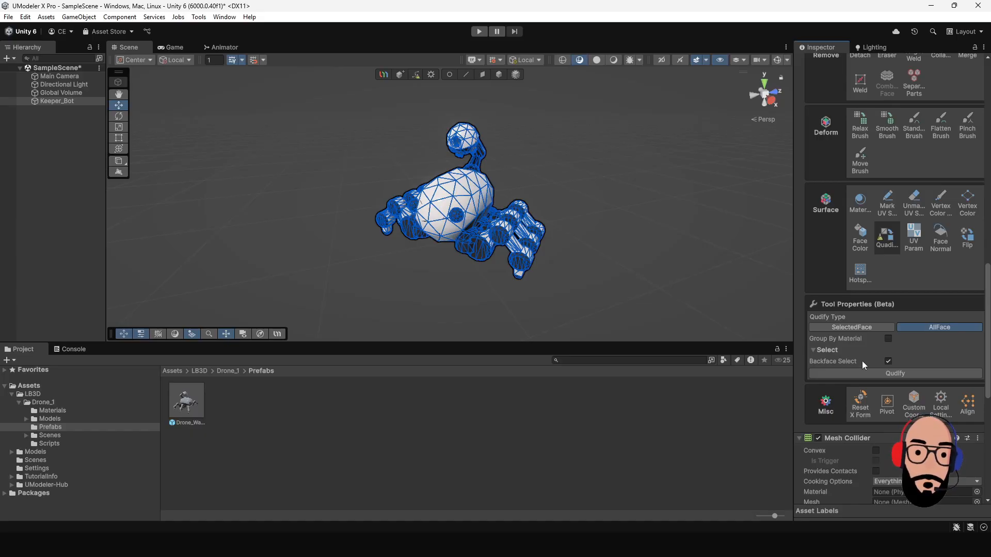
pyautogui.click(888, 361)
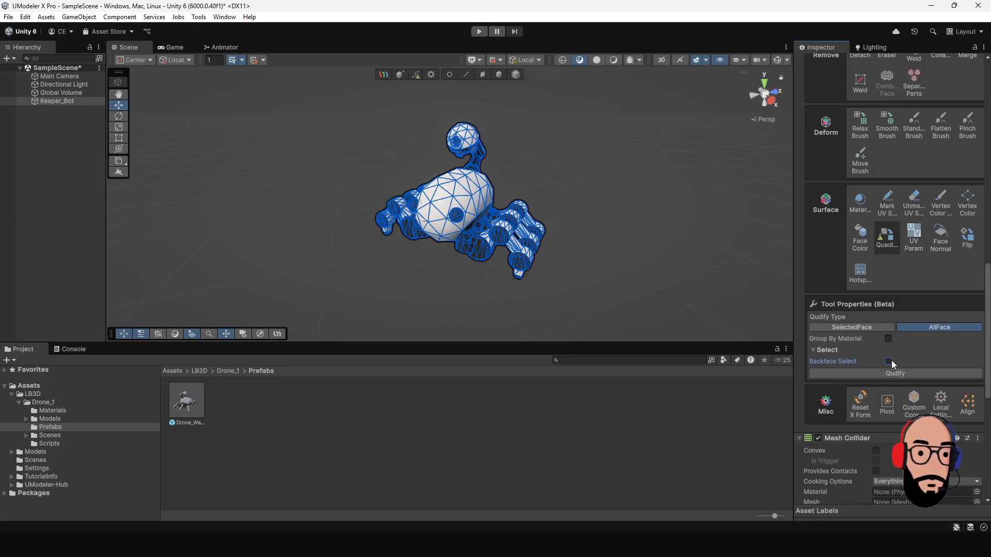
pyautogui.moveTo(325, 93); pyautogui.dragTo(606, 321)
pyautogui.keyDown('alt'); pyautogui.moveTo(663, 258); pyautogui.dragTo(305, 194); pyautogui.keyUp('alt')
pyautogui.keyDown('alt'); pyautogui.moveTo(475, 212); pyautogui.dragTo(864, 349); pyautogui.keyUp('alt')
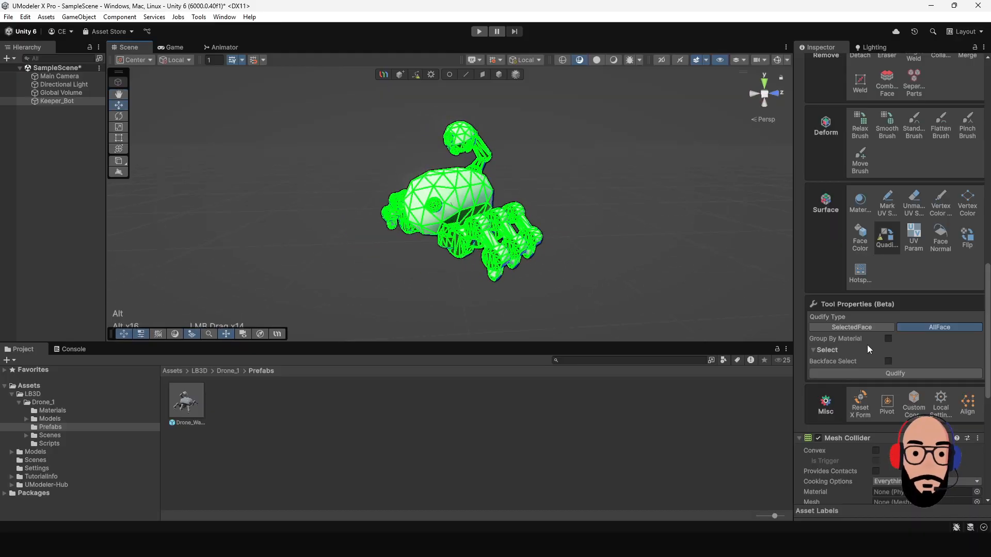
# Step: Turn on Backface Select, select the whole Keeper_Bot, and quadify all of its faces
pyautogui.click(888, 361)
pyautogui.keyDown('alt'); pyautogui.moveTo(525, 270); pyautogui.dragTo(564, 280); pyautogui.keyUp('alt')
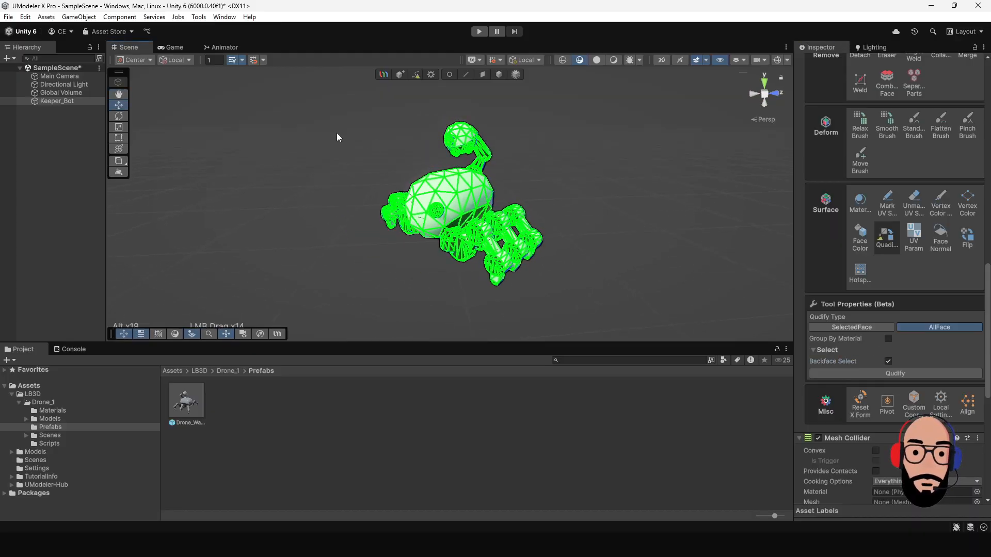
pyautogui.moveTo(476, 179); pyautogui.dragTo(642, 321)
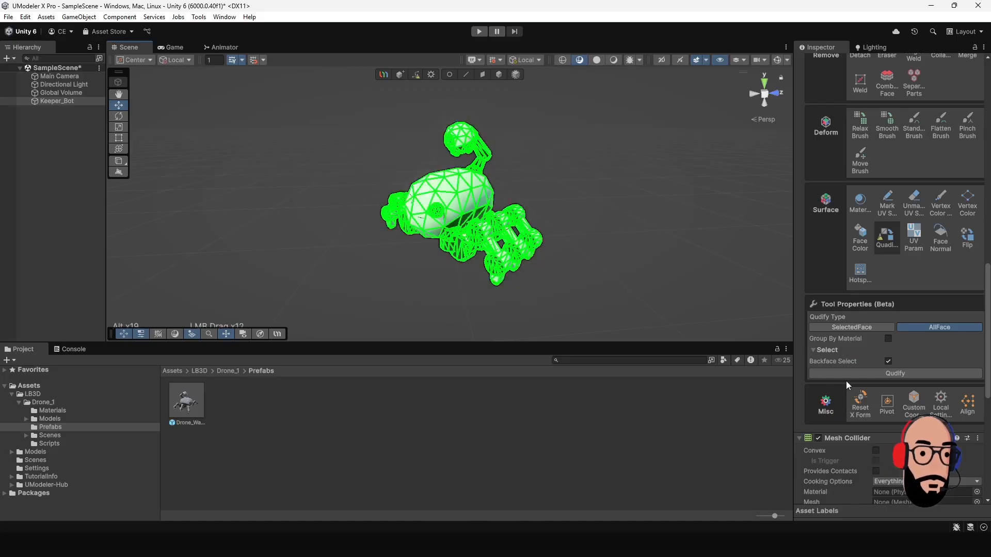
pyautogui.click(892, 374)
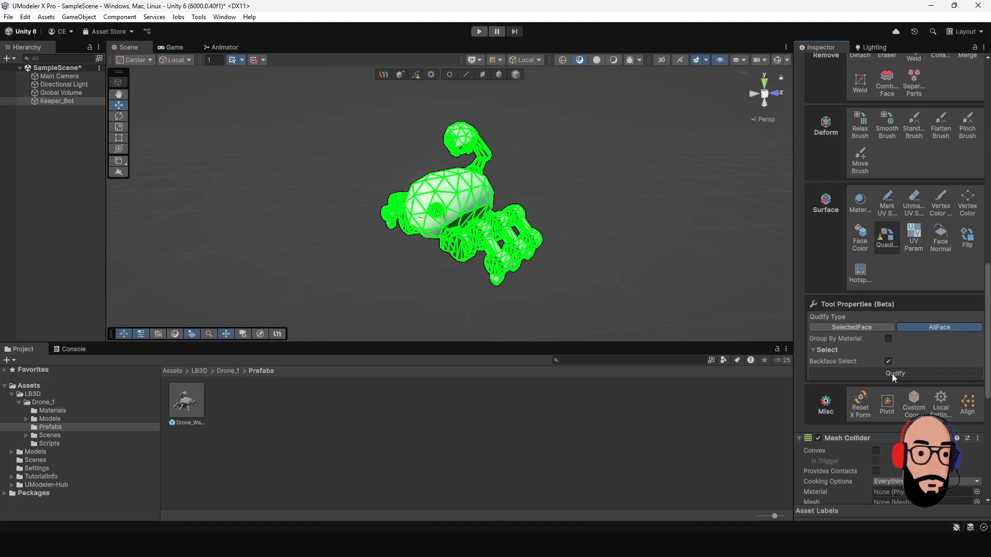
# Step: Switch to face selection and select a quad face on the upper side of Keeper_Bot's body
pyautogui.keyDown('alt'); pyautogui.moveTo(670, 282); pyautogui.dragTo(464, 242); pyautogui.keyUp('alt')
pyautogui.keyDown('alt'); pyautogui.moveTo(552, 276); pyautogui.dragTo(609, 292, button='right'); pyautogui.keyUp('alt')
pyautogui.keyDown('alt'); pyautogui.moveTo(361, 201); pyautogui.dragTo(447, 229); pyautogui.keyUp('alt')
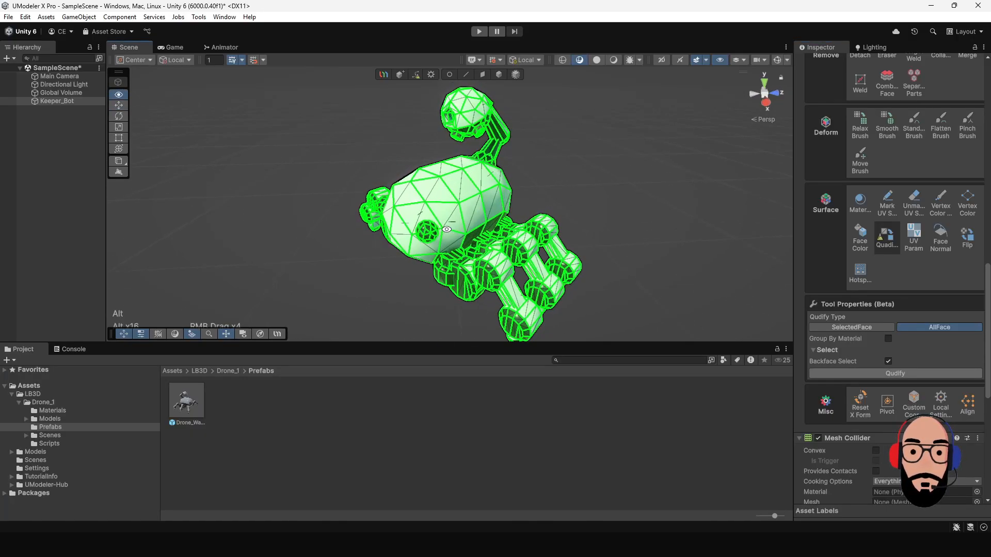
pyautogui.click(483, 75)
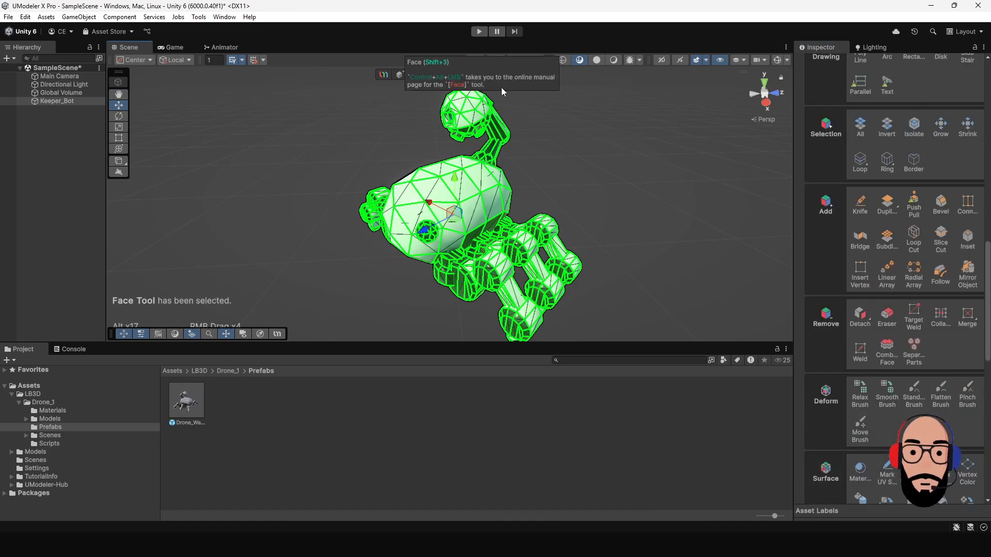
pyautogui.click(465, 197)
pyautogui.scroll(3, 524, 188)
pyautogui.keyDown('alt'); pyautogui.moveTo(555, 189); pyautogui.dragTo(472, 191); pyautogui.keyUp('alt')
pyautogui.click(461, 183)
pyautogui.click(407, 200)
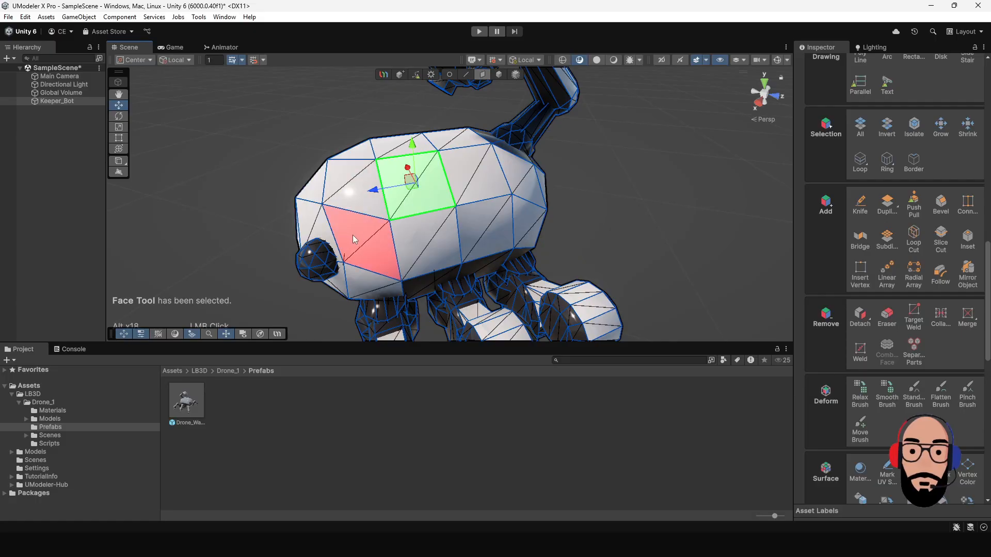
# Step: Extrude the selected quad on the upper side of Keeper_Bot's body outward into a raised block
pyautogui.keyDown('alt'); pyautogui.moveTo(409, 184); pyautogui.dragTo(519, 185); pyautogui.keyUp('alt')
pyautogui.keyDown('alt'); pyautogui.moveTo(545, 257); pyautogui.dragTo(547, 219); pyautogui.keyUp('alt')
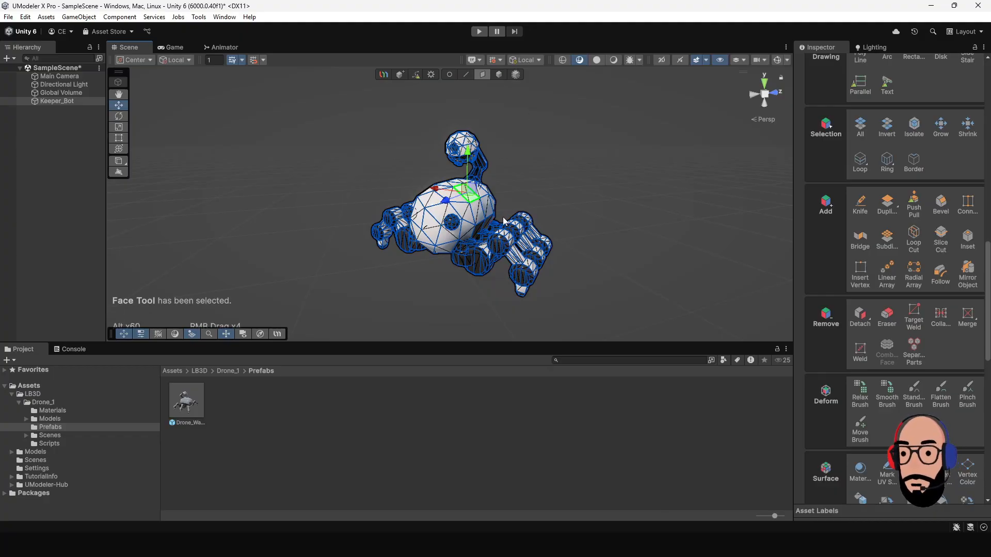
pyautogui.scroll(2, 501, 213)
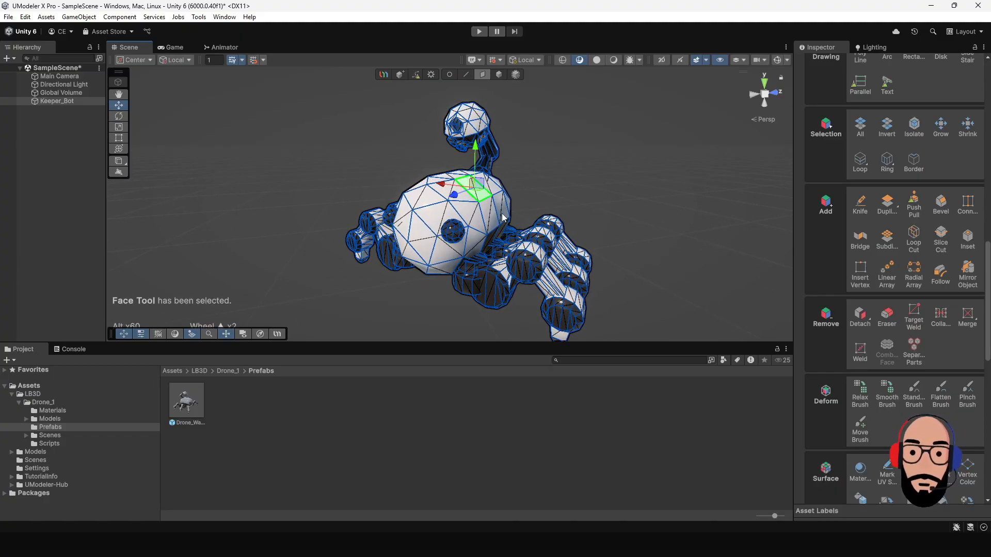
pyautogui.keyDown('alt'); pyautogui.moveTo(545, 226); pyautogui.dragTo(461, 234); pyautogui.keyUp('alt')
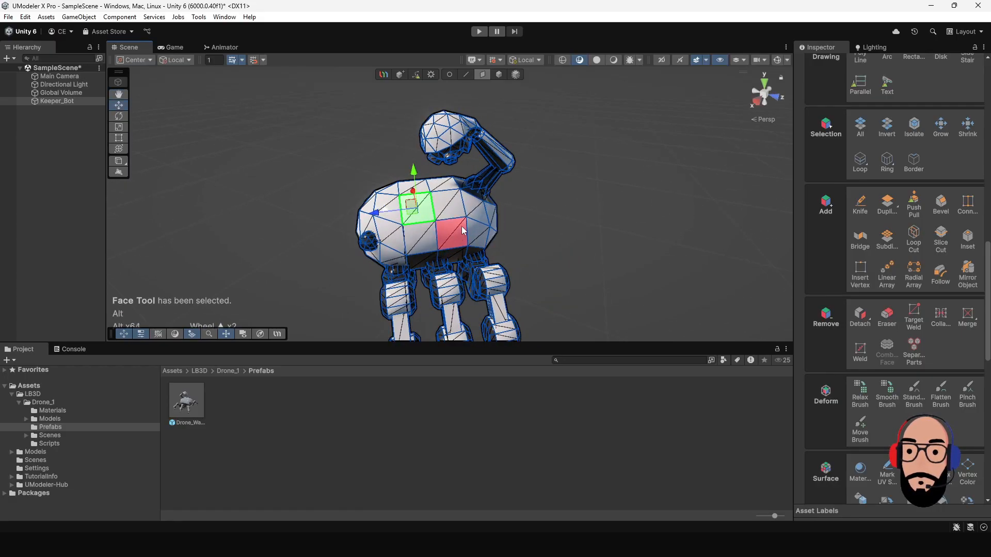
pyautogui.keyDown('alt'); pyautogui.moveTo(487, 196); pyautogui.dragTo(425, 129); pyautogui.keyUp('alt')
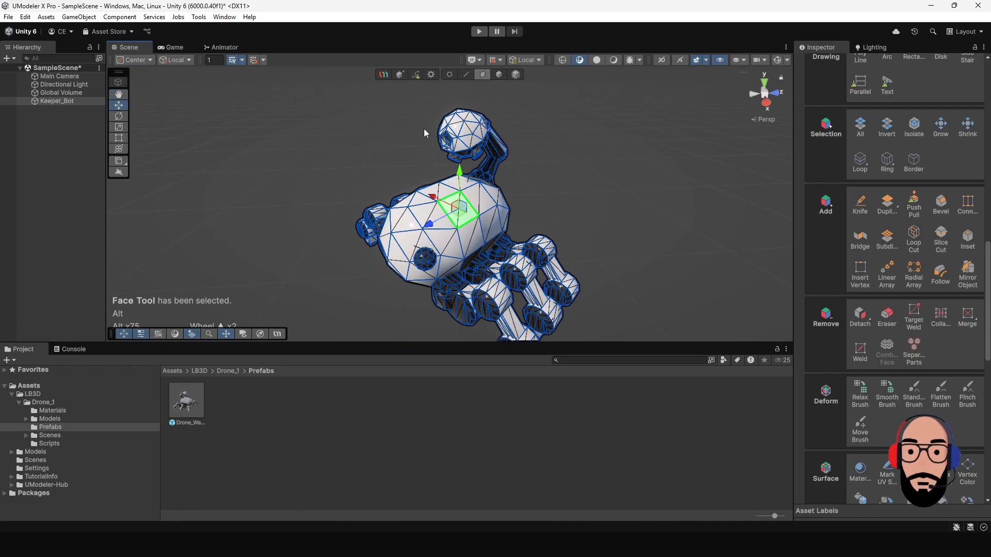
pyautogui.keyDown('alt'); pyautogui.moveTo(481, 249); pyautogui.dragTo(515, 194); pyautogui.keyUp('alt')
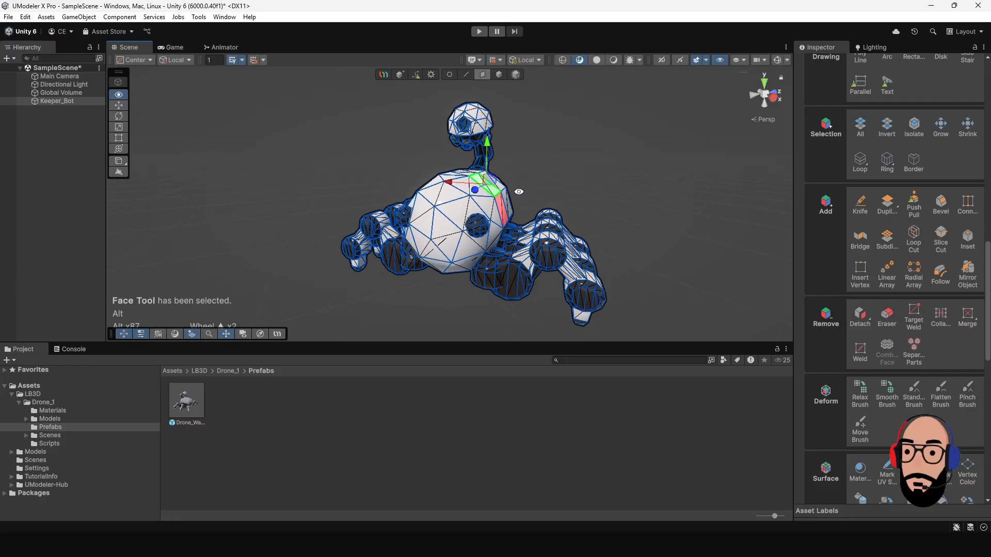
pyautogui.keyDown('alt'); pyautogui.moveTo(514, 194); pyautogui.dragTo(529, 199, button='right'); pyautogui.keyUp('alt')
pyautogui.keyDown('alt'); pyautogui.moveTo(529, 199); pyautogui.dragTo(464, 195); pyautogui.keyUp('alt')
pyautogui.keyDown('alt'); pyautogui.moveTo(473, 195); pyautogui.dragTo(506, 196, button='right'); pyautogui.keyUp('alt')
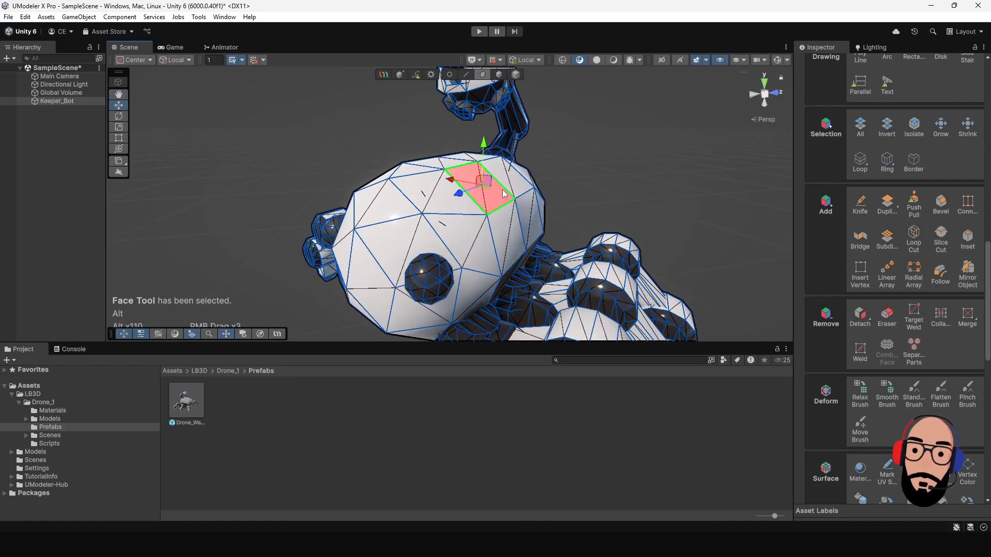
pyautogui.keyDown('shift'); pyautogui.moveTo(489, 185); pyautogui.dragTo(521, 144); pyautogui.keyUp('shift')
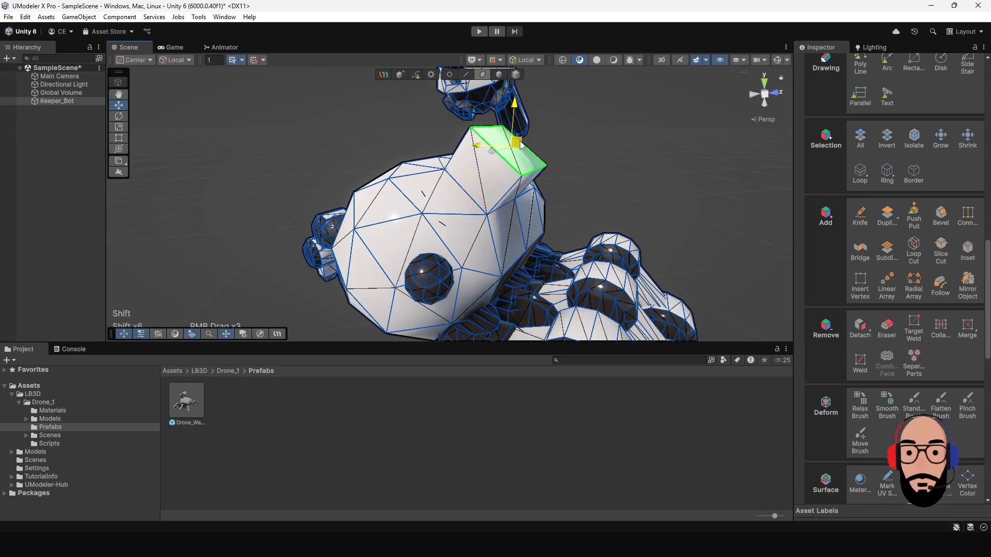
# Step: Select the raised block's front face and inset a smaller face inside it
pyautogui.keyDown('alt'); pyautogui.moveTo(443, 200); pyautogui.dragTo(509, 199); pyautogui.keyUp('alt')
pyautogui.keyDown('alt'); pyautogui.moveTo(510, 165); pyautogui.dragTo(528, 175, button='right'); pyautogui.keyUp('alt')
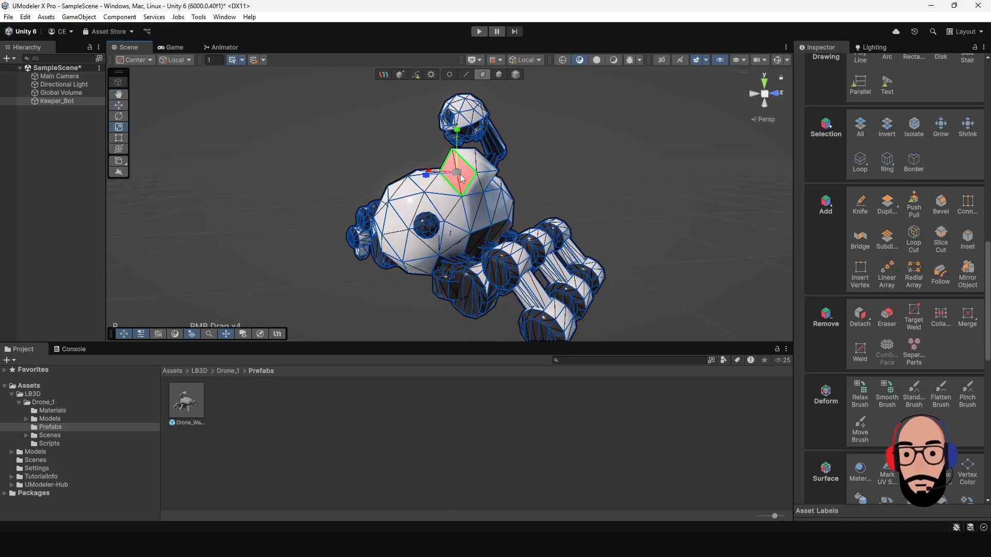
pyautogui.keyDown('shift'); pyautogui.moveTo(459, 173); pyautogui.dragTo(453, 179); pyautogui.keyUp('shift')
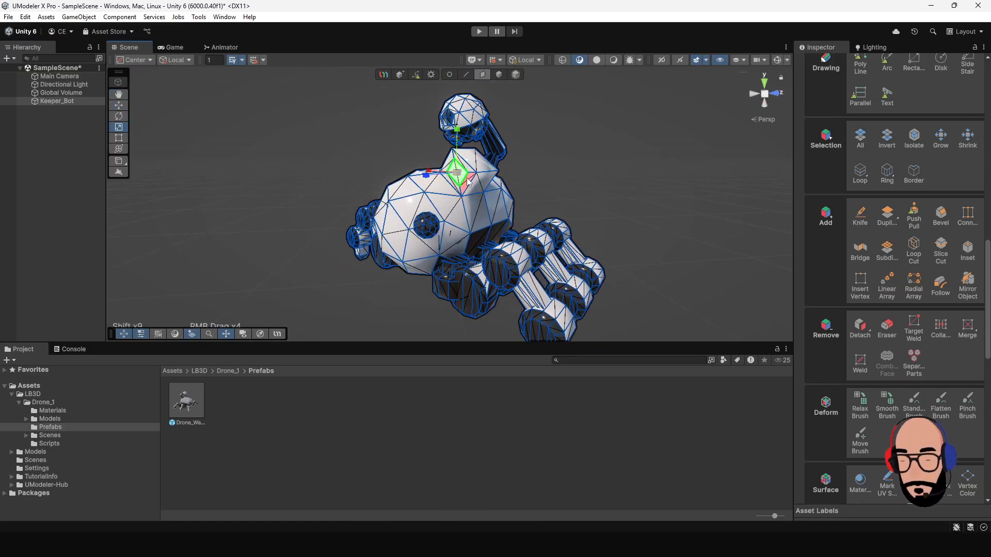
# Step: Extrude the inset face forward from the raised block to form a long barrel-like protrusion
pyautogui.press('f')
pyautogui.keyDown('alt'); pyautogui.moveTo(476, 180); pyautogui.dragTo(496, 255, button='right'); pyautogui.keyUp('alt')
pyautogui.keyDown('alt'); pyautogui.moveTo(497, 258); pyautogui.dragTo(400, 242); pyautogui.keyUp('alt')
pyautogui.scroll(3, 413, 226)
pyautogui.keyDown('shift'); pyautogui.moveTo(419, 206); pyautogui.dragTo(485, 90); pyautogui.keyUp('shift')
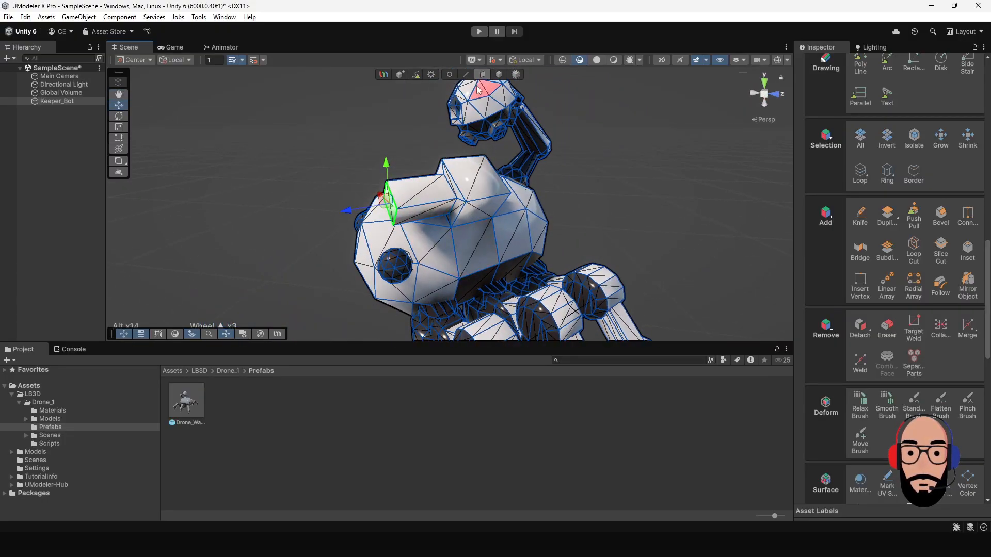
# Step: Select edges of the raised block and bevel them with 1 segment and a normalized width of 0.436
pyautogui.click(467, 75)
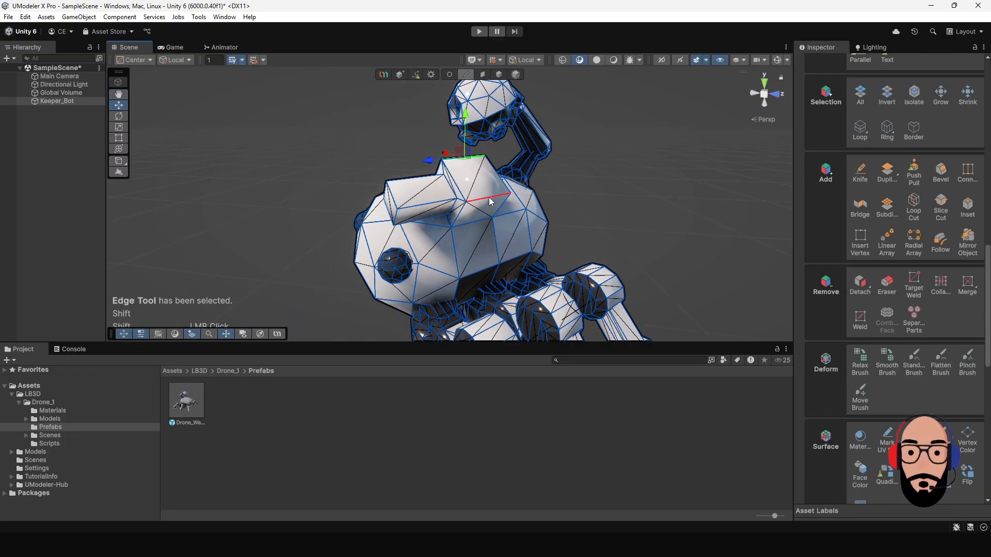
pyautogui.click(940, 173)
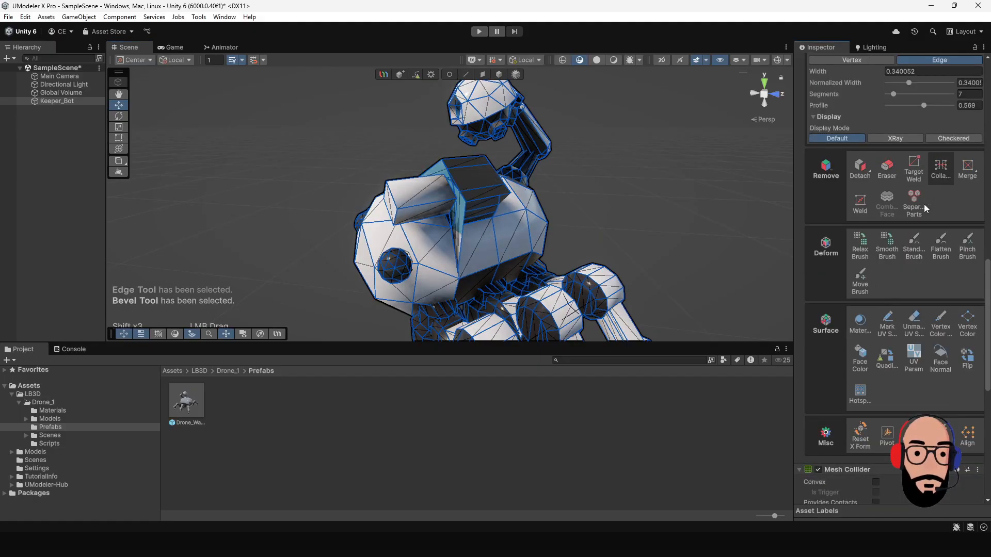
pyautogui.scroll(2, 894, 199)
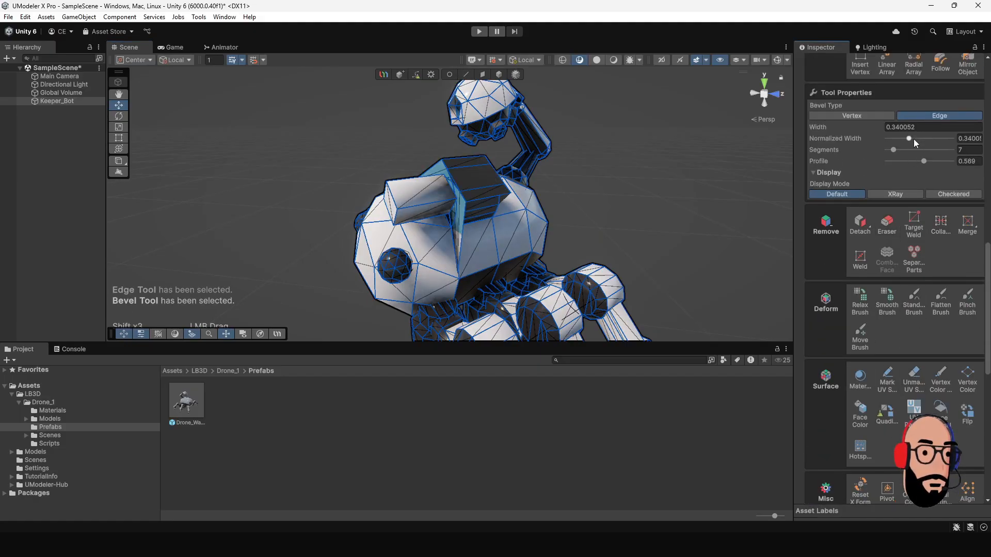
pyautogui.moveTo(908, 138); pyautogui.dragTo(884, 152)
pyautogui.keyDown('alt'); pyautogui.moveTo(645, 191); pyautogui.dragTo(490, 97); pyautogui.keyUp('alt')
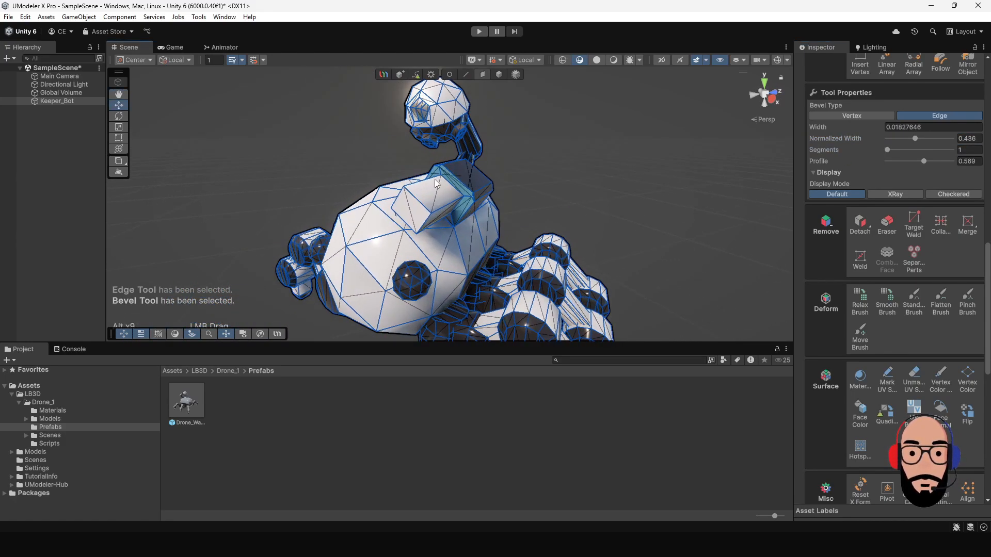
# Step: Inset the end face of the protrusion and extrude it inward to hollow out the barrel
pyautogui.press('3')
pyautogui.click(413, 213)
pyautogui.press('r')
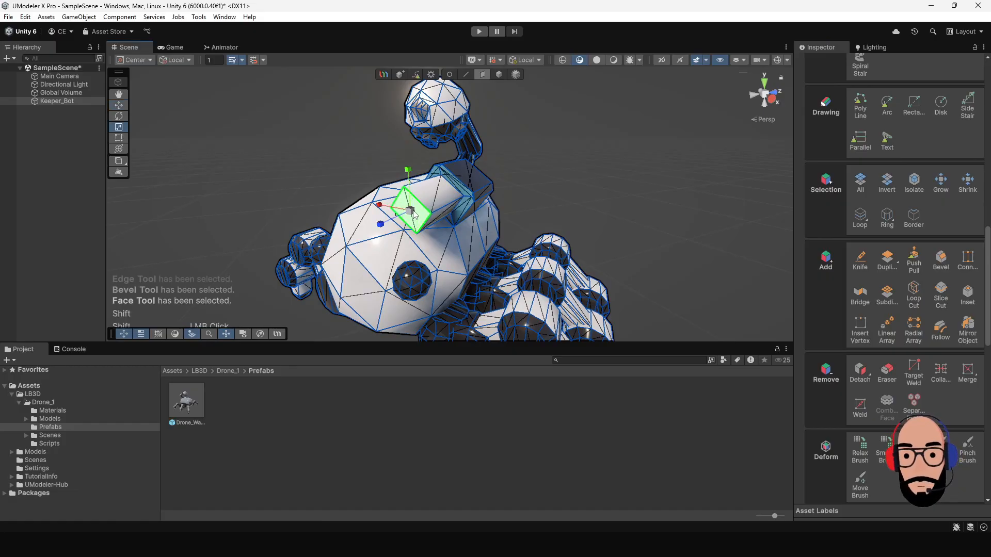
pyautogui.press('w')
pyautogui.keyDown('shift'); pyautogui.moveTo(386, 222); pyautogui.dragTo(405, 213); pyautogui.keyUp('shift')
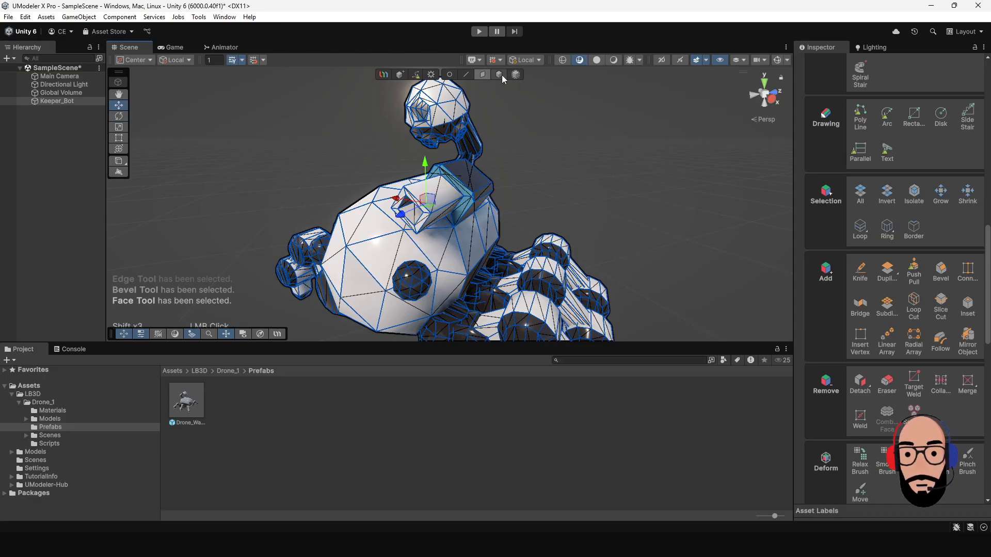
# Step: Return to object selection mode, then delete Keeper_Bot from the scene
pyautogui.click(501, 75)
pyautogui.click(561, 173)
pyautogui.scroll(-4, 478, 126)
pyautogui.keyDown('alt'); pyautogui.moveTo(464, 227); pyautogui.dragTo(429, 220); pyautogui.keyUp('alt')
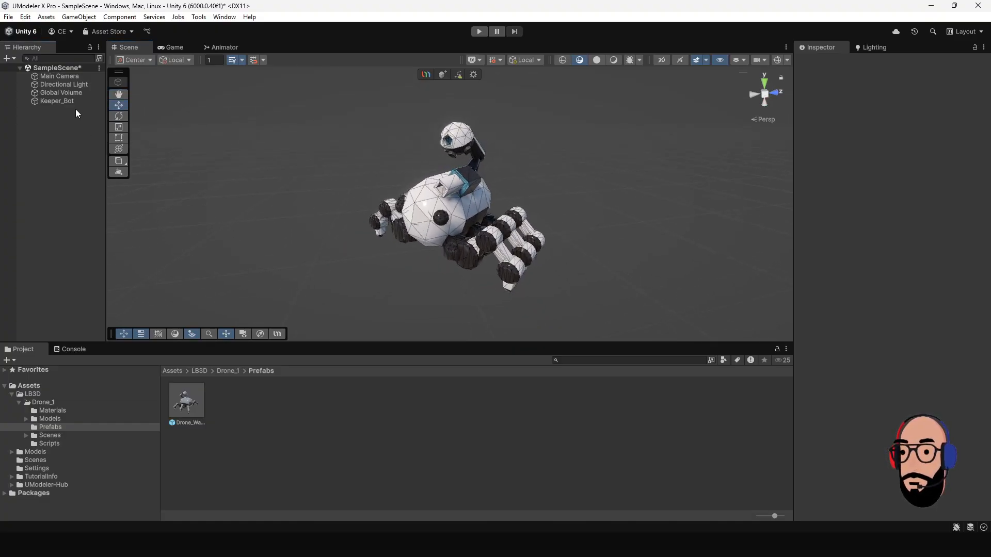
pyautogui.click(57, 101)
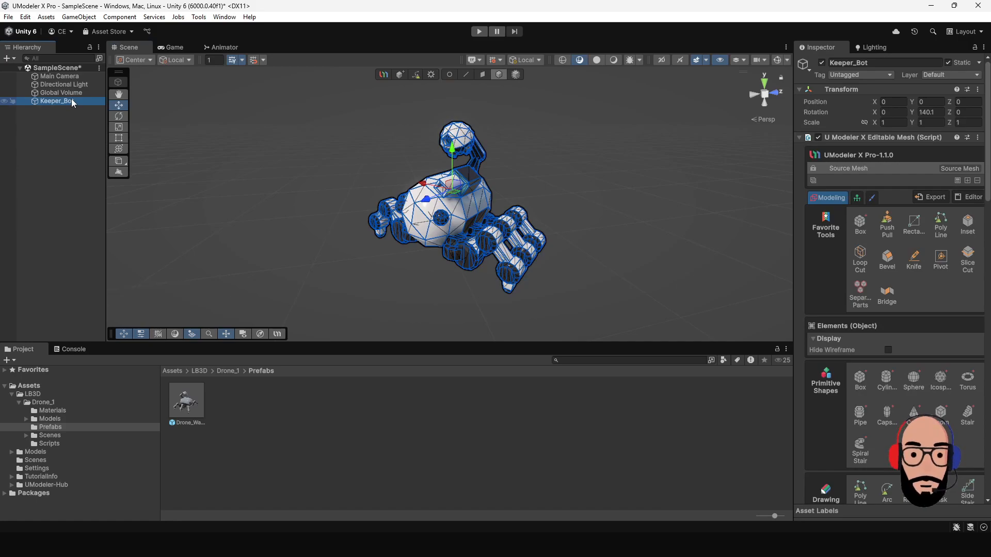
pyautogui.press('Delete')
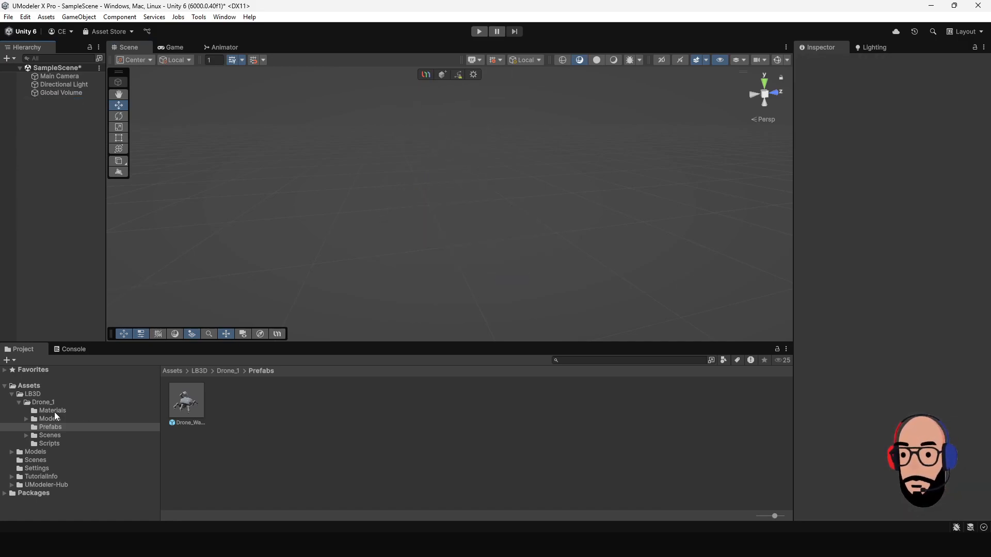
# Step: Add the Drone model from the Assets/Models/Drone folder to the scene and frame it in an enlarged Scene view
pyautogui.click(12, 394)
pyautogui.click(25, 403)
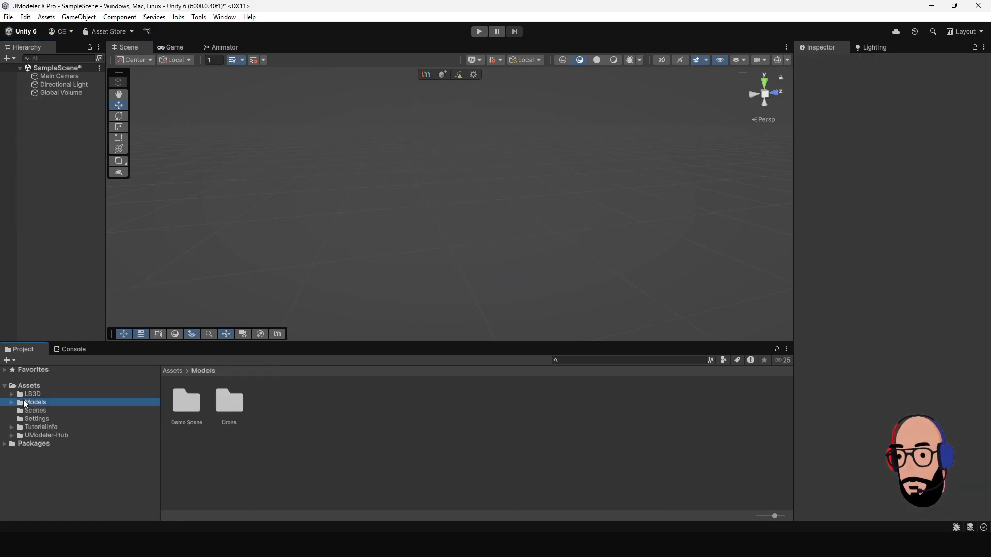
pyautogui.doubleClick(228, 405)
pyautogui.moveTo(236, 411); pyautogui.dragTo(43, 144)
pyautogui.doubleClick(52, 101)
pyautogui.keyDown('alt'); pyautogui.moveTo(367, 232); pyautogui.dragTo(503, 275); pyautogui.keyUp('alt')
pyautogui.moveTo(536, 264); pyautogui.dragTo(532, 273, button='middle')
pyautogui.moveTo(539, 344); pyautogui.dragTo(538, 407)
pyautogui.keyDown('alt'); pyautogui.moveTo(571, 334); pyautogui.dragTo(505, 296); pyautogui.keyUp('alt')
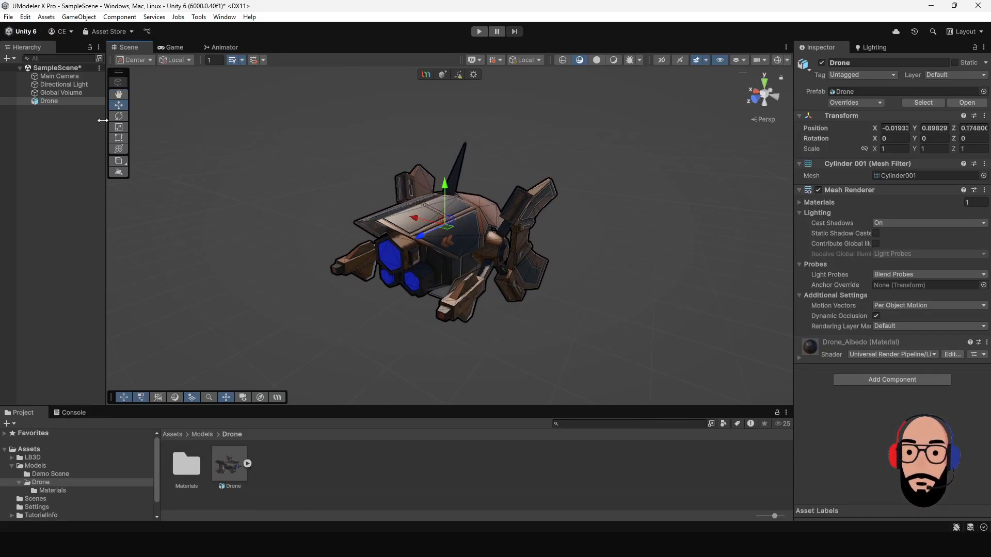
# Step: Completely unpack the Drone prefab in the scene
pyautogui.rightClick(55, 101)
pyautogui.moveTo(171, 269)
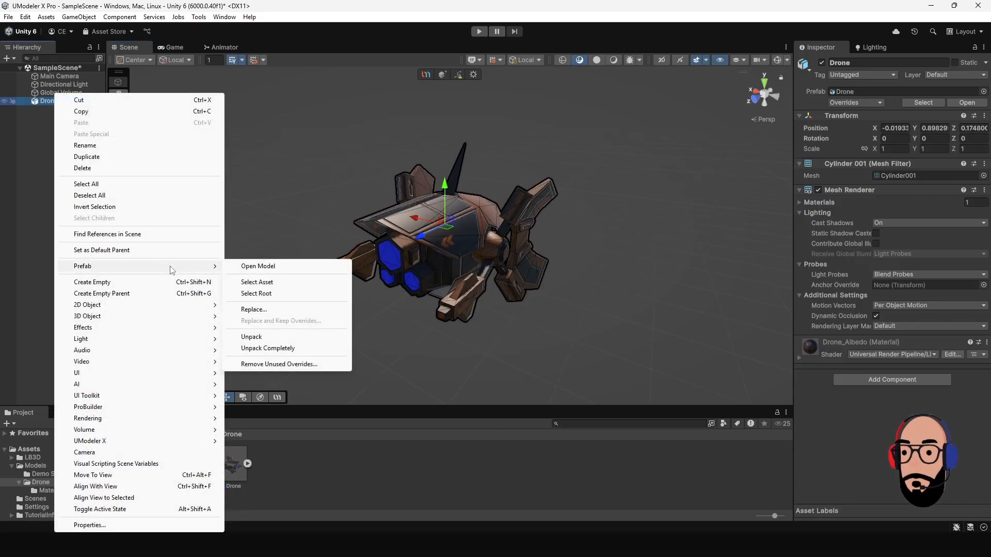
pyautogui.click(270, 348)
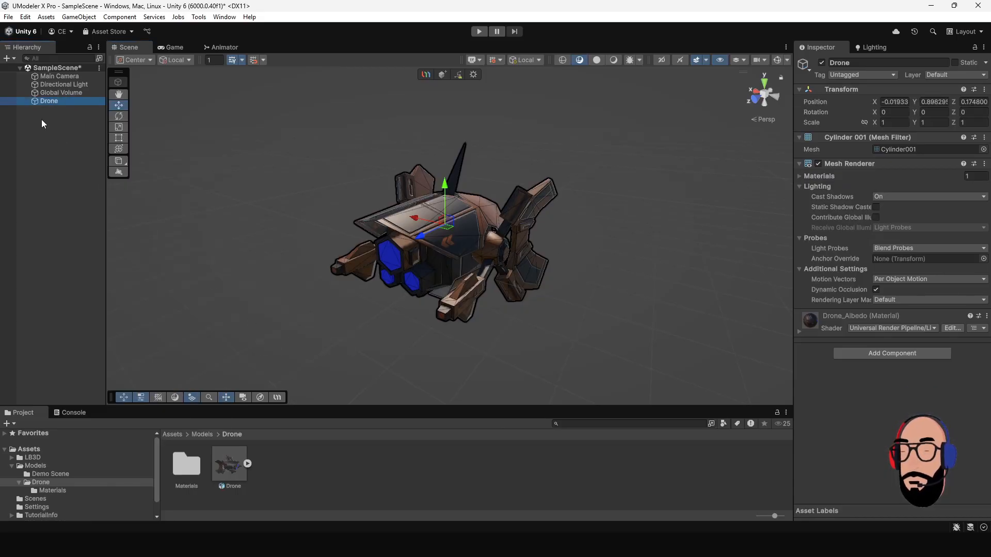
# Step: Convert the Drone object into a UModeler X mesh using UModelerize Merge Vertices
pyautogui.click(55, 128)
pyautogui.click(58, 100)
pyautogui.rightClick(58, 101)
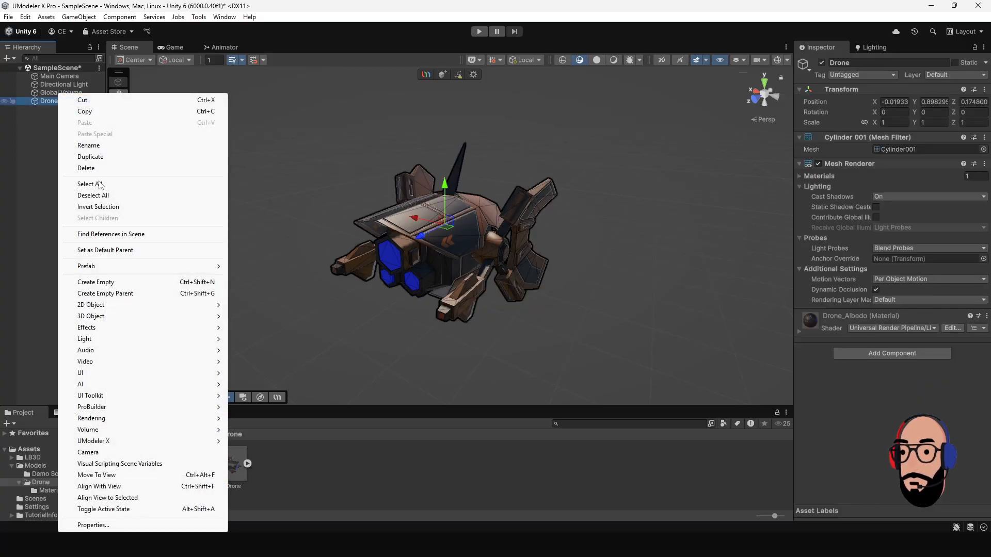
pyautogui.moveTo(151, 445)
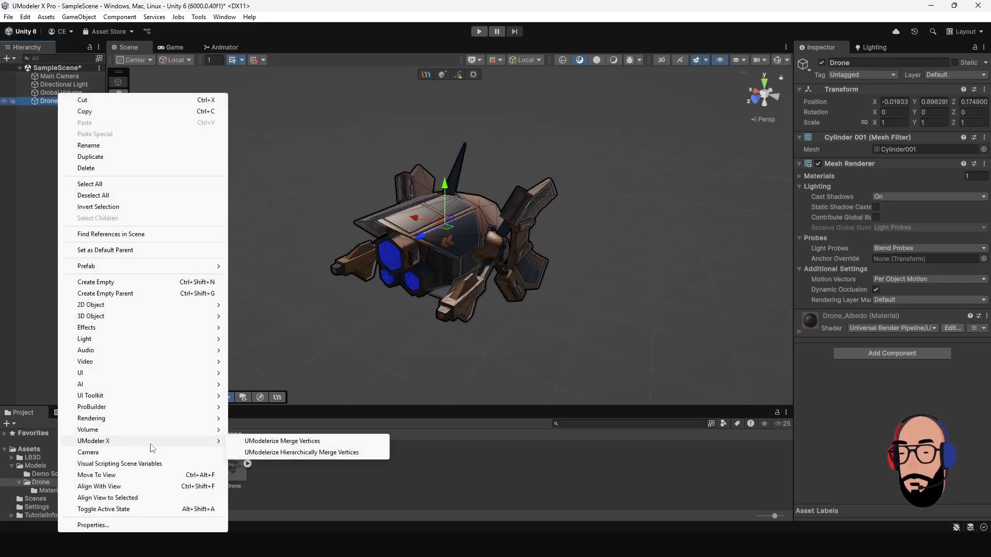
pyautogui.click(265, 443)
pyautogui.click(65, 122)
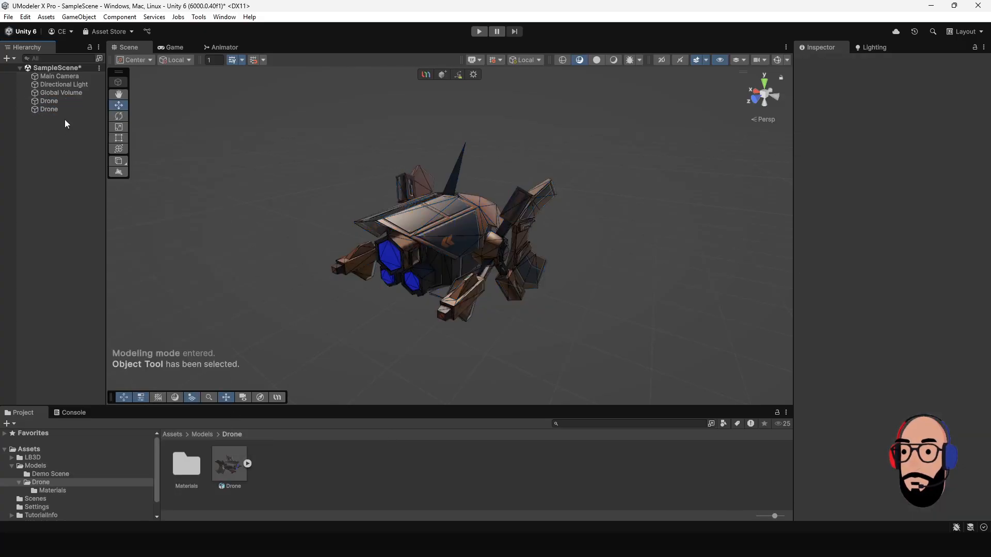
# Step: Hide the original Drone object in the scene and select the converted Drone
pyautogui.click(51, 101)
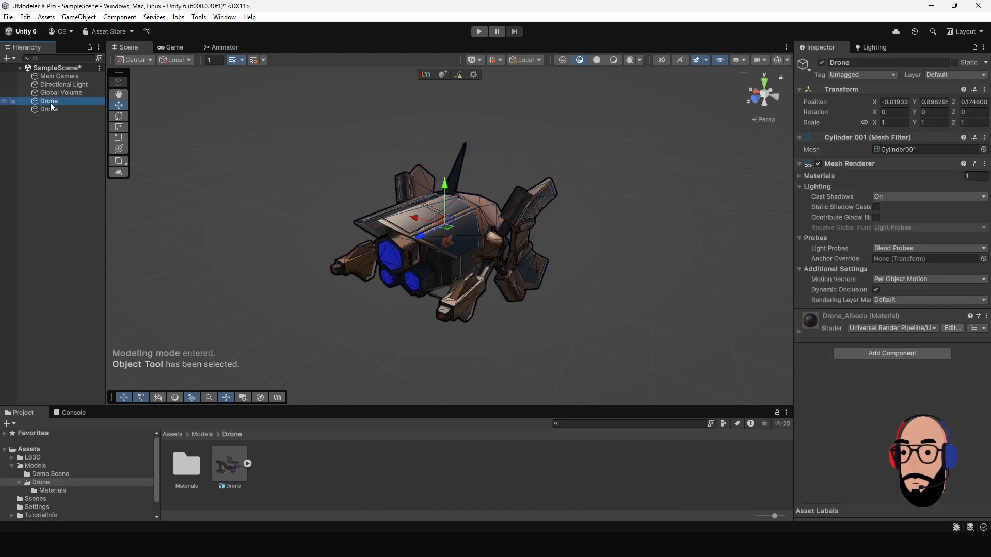
pyautogui.click(5, 102)
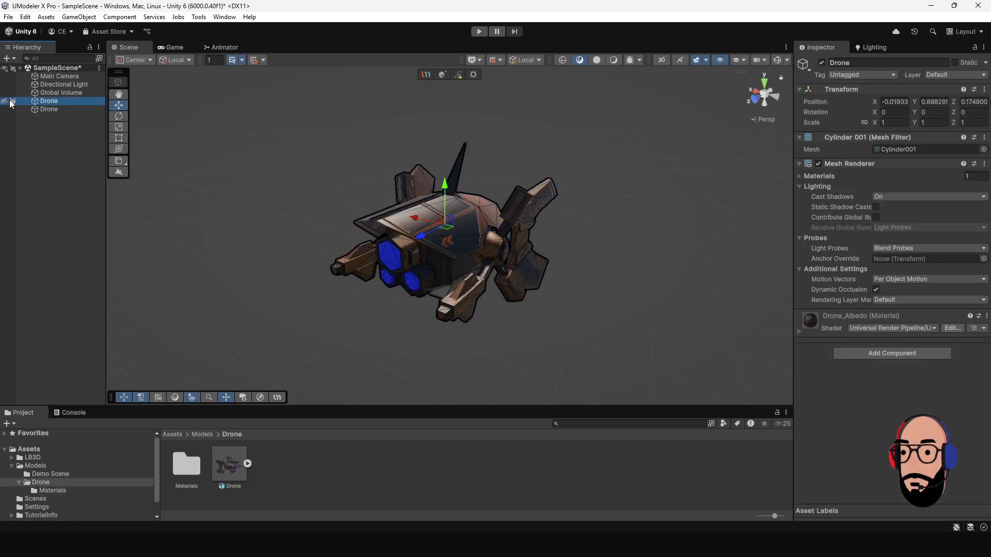
pyautogui.click(54, 109)
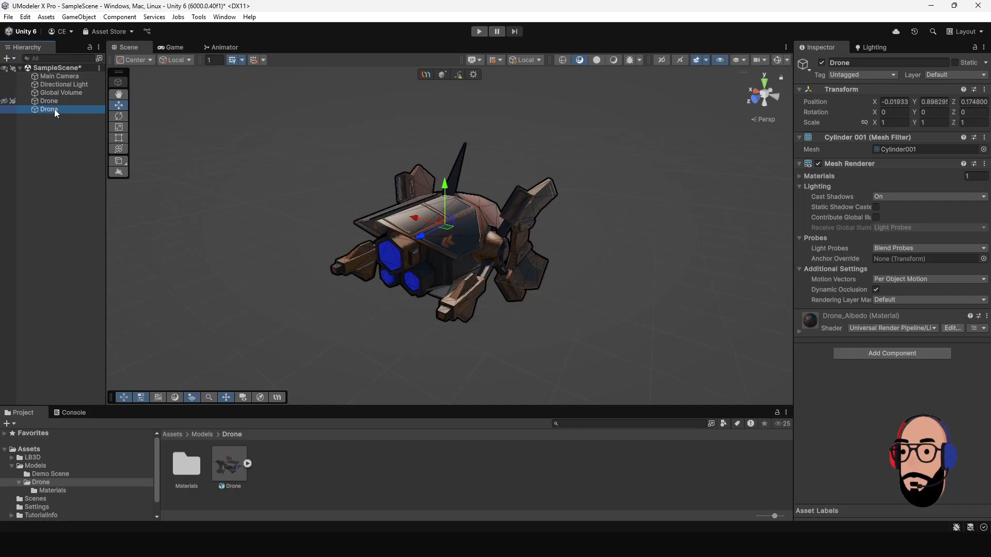
# Step: Switch the converted drone to face selection and pick faces on its upper hull to examine the triangulation
pyautogui.keyDown('alt'); pyautogui.moveTo(500, 232); pyautogui.dragTo(541, 259); pyautogui.keyUp('alt')
pyautogui.click(482, 75)
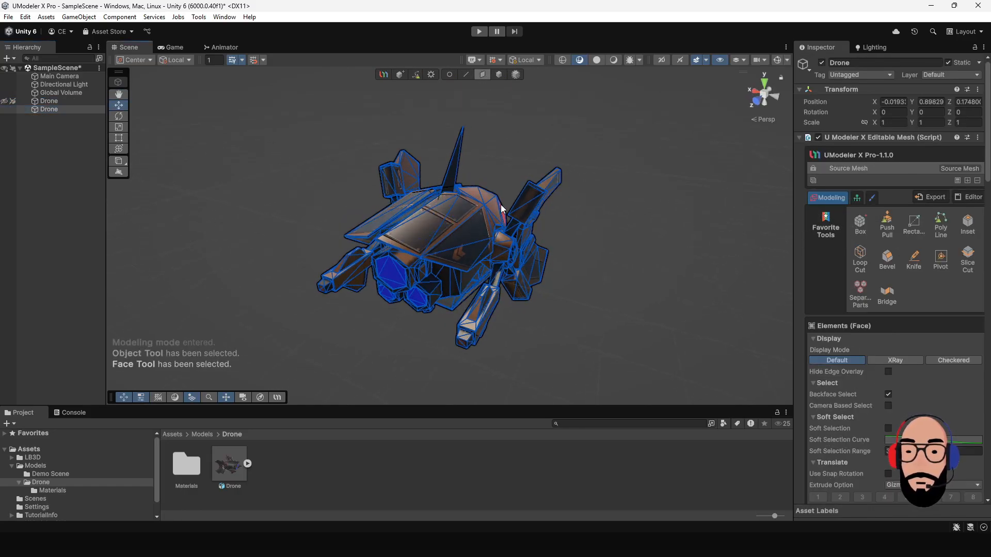
pyautogui.click(433, 220)
pyautogui.click(467, 208)
pyautogui.keyDown('shift'); pyautogui.click(419, 237); pyautogui.keyUp('shift')
pyautogui.click(464, 240)
pyautogui.click(467, 209)
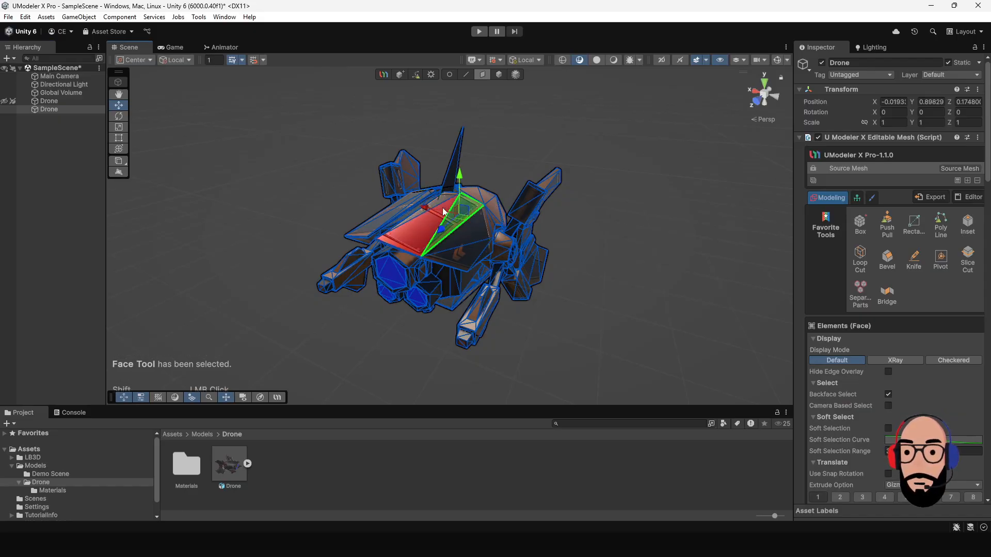
pyautogui.click(421, 240)
# Step: Try extruding a single triangular face on the drone and undo the extrusion
pyautogui.keyDown('alt'); pyautogui.moveTo(352, 220); pyautogui.dragTo(401, 292, button='middle'); pyautogui.keyUp('alt')
pyautogui.click(498, 181)
pyautogui.scroll(2, 439, 273)
pyautogui.click(423, 280)
pyautogui.keyDown('shift'); pyautogui.moveTo(392, 268); pyautogui.dragTo(392, 284); pyautogui.keyUp('shift')
pyautogui.keyDown('alt'); pyautogui.moveTo(326, 279); pyautogui.dragTo(540, 284); pyautogui.keyUp('alt')
pyautogui.hotkey('ctrl', 'z')
pyautogui.hotkey('ctrl', 'z')
# Step: Activate the Quadify tool for the converted drone mesh
pyautogui.keyDown('alt'); pyautogui.moveTo(540, 288); pyautogui.dragTo(486, 167, button='right'); pyautogui.keyUp('alt')
pyautogui.click(501, 77)
pyautogui.keyDown('alt'); pyautogui.moveTo(532, 297); pyautogui.dragTo(513, 281, button='right'); pyautogui.keyUp('alt')
pyautogui.scroll(-12, 903, 320)
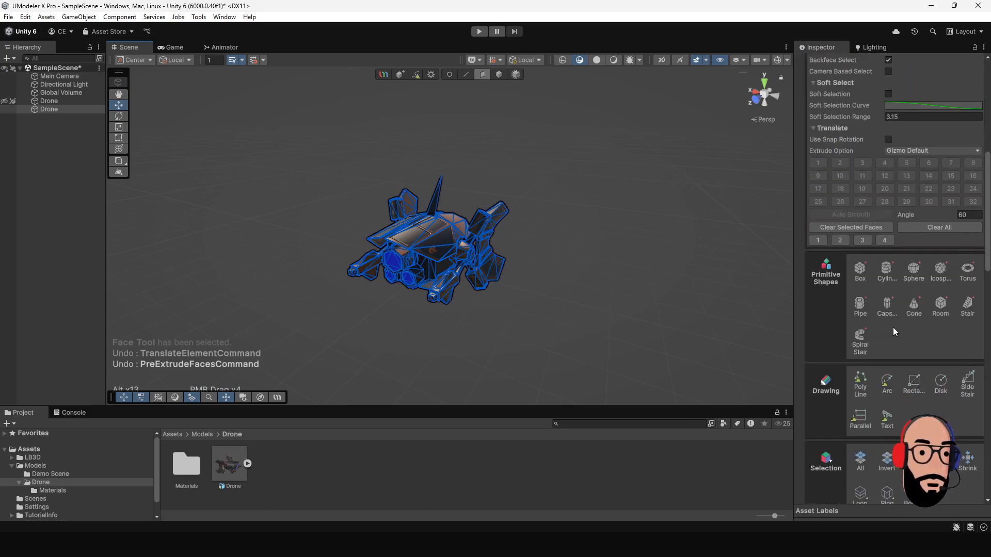
pyautogui.scroll(-5, 887, 329)
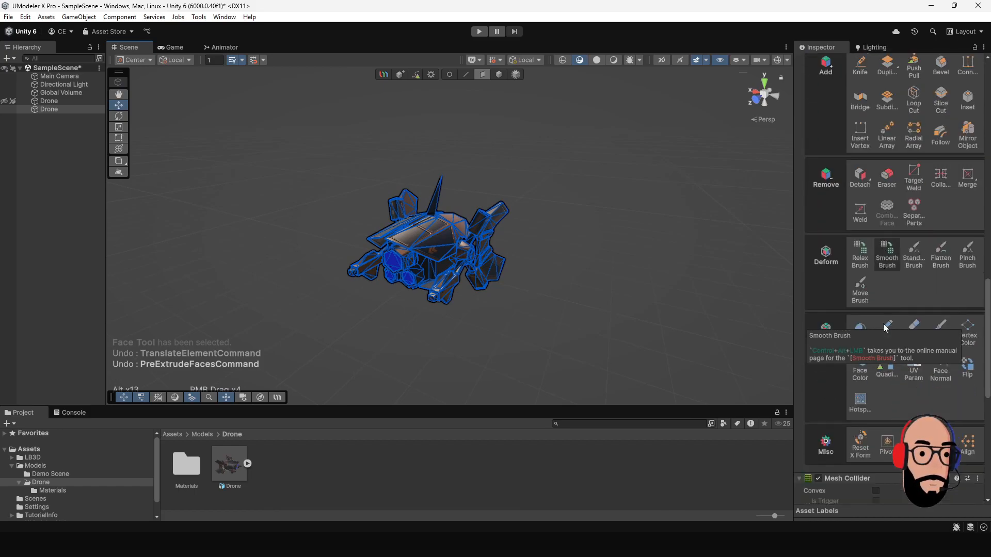
pyautogui.click(887, 364)
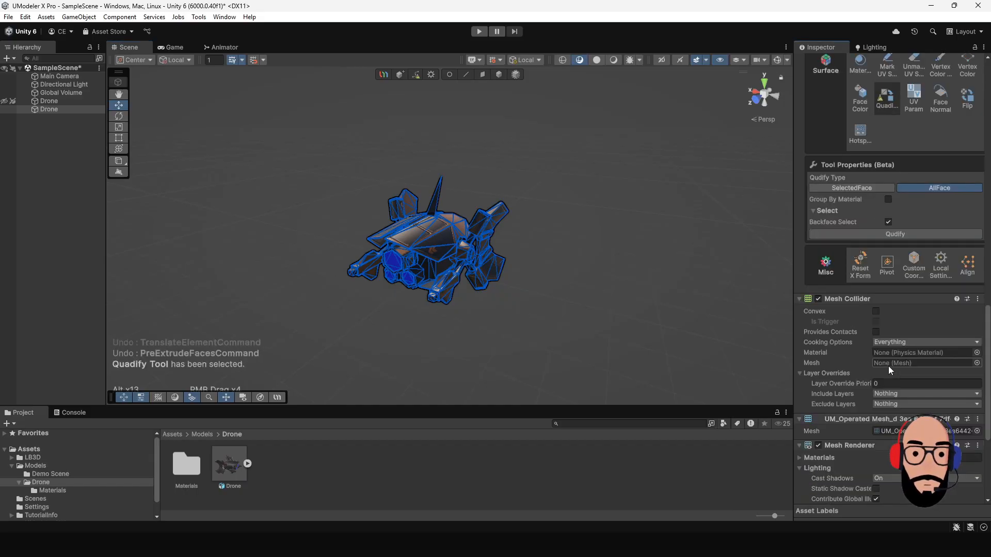
# Step: Examine the drone's triangulated faces from the side by selecting the triangles that make up the upper fin
pyautogui.scroll(3, 901, 319)
pyautogui.keyDown('alt'); pyautogui.moveTo(366, 238); pyautogui.dragTo(367, 211); pyautogui.keyUp('alt')
pyautogui.keyDown('alt'); pyautogui.moveTo(401, 246); pyautogui.dragTo(464, 243); pyautogui.keyUp('alt')
pyautogui.moveTo(287, 148); pyautogui.dragTo(587, 357)
pyautogui.keyDown('alt'); pyautogui.moveTo(643, 310); pyautogui.dragTo(652, 272); pyautogui.keyUp('alt')
pyautogui.click(492, 232)
pyautogui.scroll(5, 507, 239)
pyautogui.click(500, 210)
pyautogui.keyDown('shift'); pyautogui.click(497, 221); pyautogui.keyUp('shift')
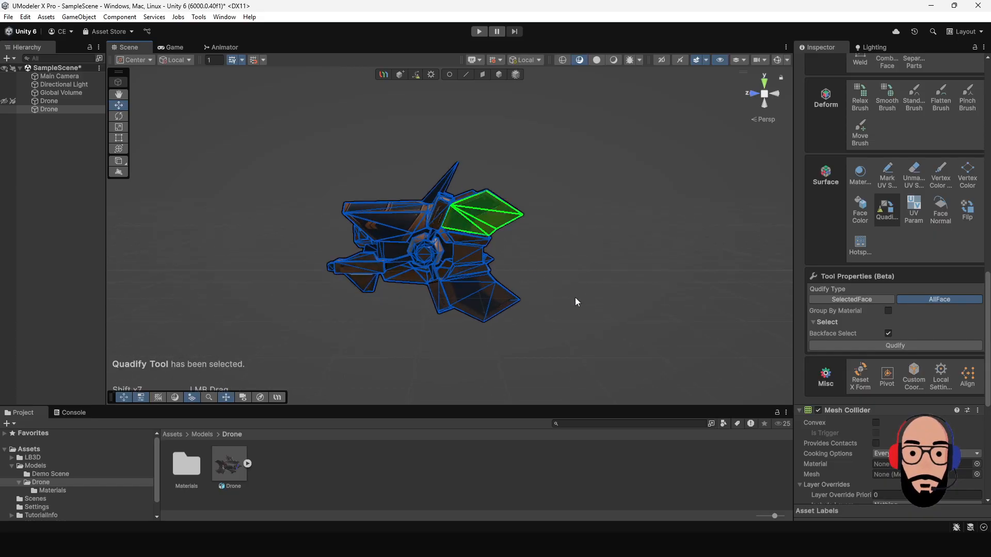
# Step: Select all faces of the drone and quadify them with the type AllFace
pyautogui.keyDown('alt'); pyautogui.moveTo(751, 308); pyautogui.dragTo(449, 261); pyautogui.keyUp('alt')
pyautogui.moveTo(324, 130); pyautogui.dragTo(608, 323)
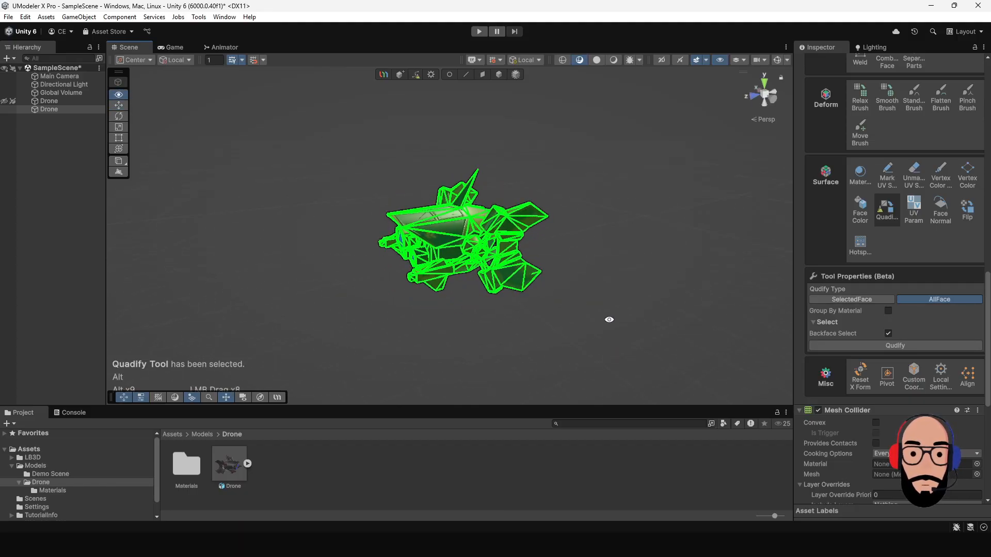
pyautogui.click(905, 346)
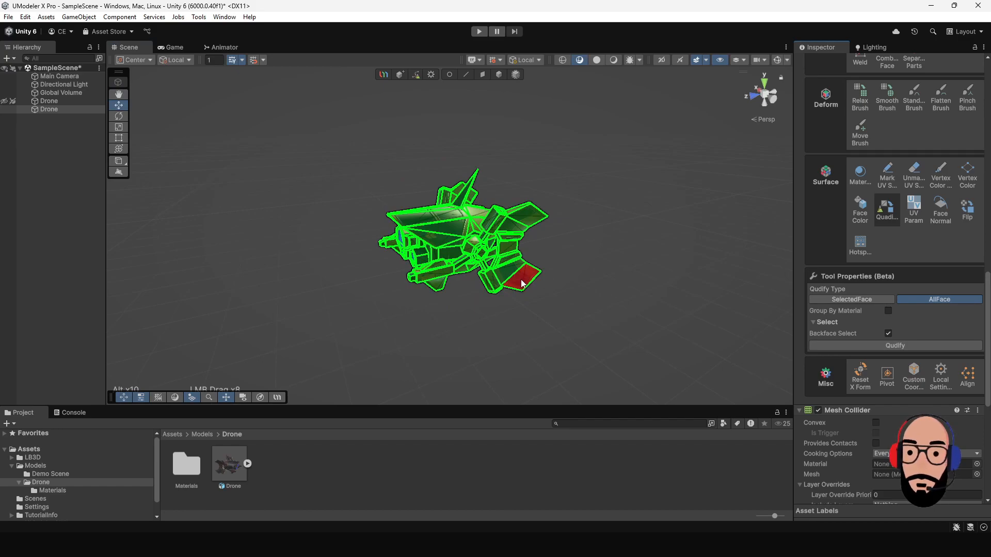
pyautogui.click(482, 74)
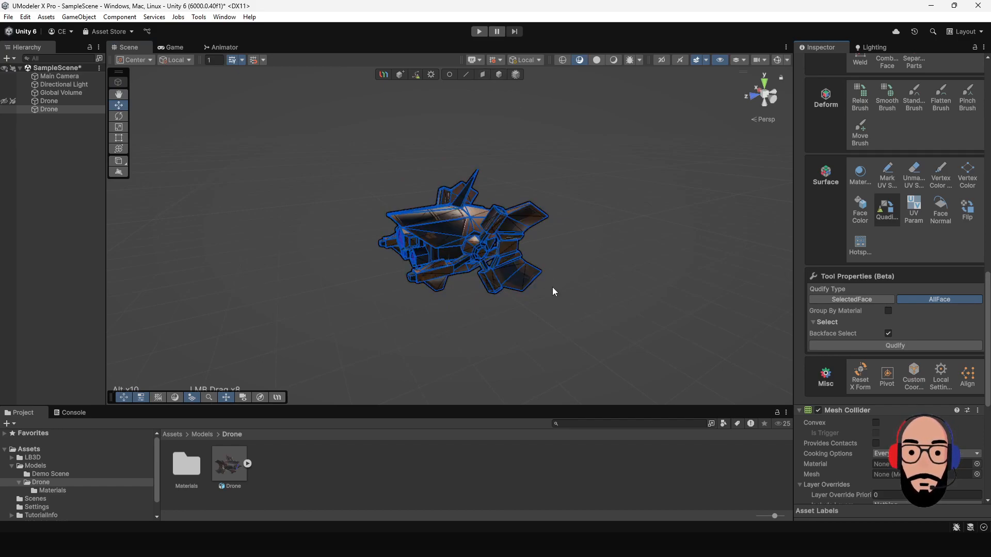
# Step: Examine the quadified mesh by selecting faces on the upper hull and the side fin
pyautogui.scroll(3, 553, 280)
pyautogui.keyDown('alt'); pyautogui.moveTo(532, 308); pyautogui.dragTo(475, 285); pyautogui.keyUp('alt')
pyautogui.click(441, 222)
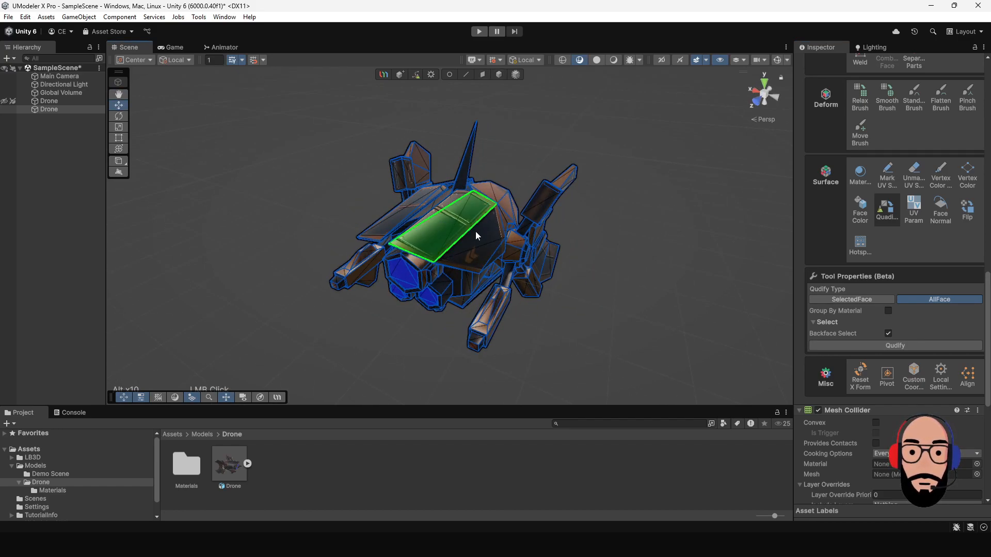
pyautogui.click(482, 232)
pyautogui.scroll(2, 485, 236)
pyautogui.keyDown('alt'); pyautogui.moveTo(485, 240); pyautogui.dragTo(309, 175); pyautogui.keyUp('alt')
pyautogui.keyDown('alt'); pyautogui.moveTo(556, 281); pyautogui.dragTo(517, 239); pyautogui.keyUp('alt')
pyautogui.keyDown('alt'); pyautogui.moveTo(517, 239); pyautogui.dragTo(456, 223, button='right'); pyautogui.keyUp('alt')
pyautogui.keyDown('alt'); pyautogui.moveTo(455, 223); pyautogui.dragTo(455, 186); pyautogui.keyUp('alt')
pyautogui.click(456, 188)
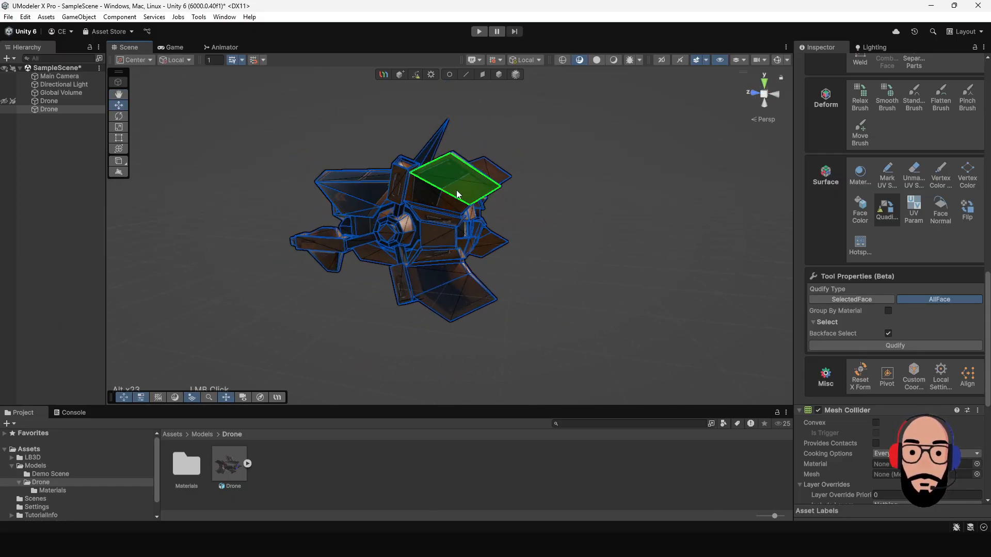
# Step: Select the quad panel on the drone's side between the fins and extrude it outward with the Face tool
pyautogui.keyDown('alt'); pyautogui.moveTo(440, 234); pyautogui.dragTo(455, 272); pyautogui.keyUp('alt')
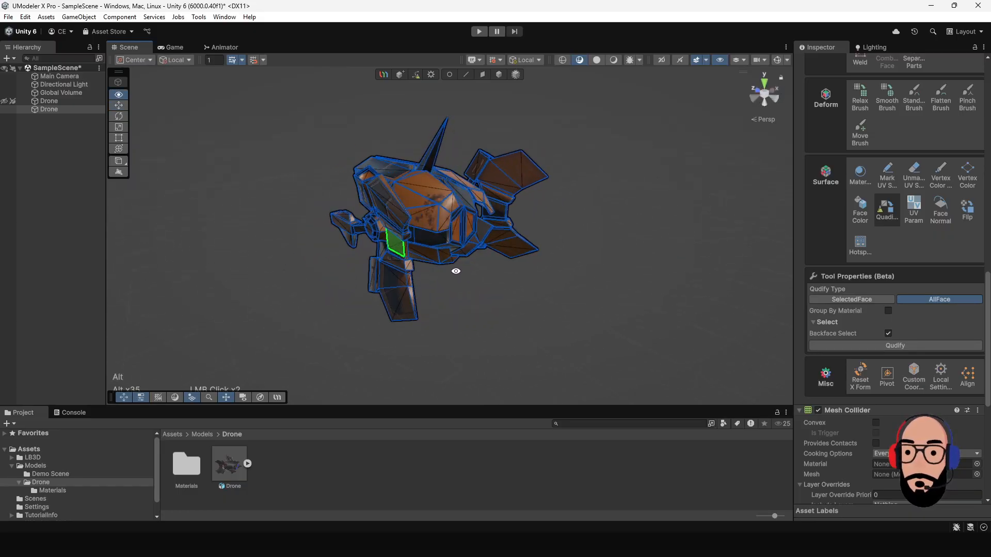
pyautogui.keyDown('alt'); pyautogui.moveTo(456, 272); pyautogui.dragTo(526, 307, button='right'); pyautogui.keyUp('alt')
pyautogui.keyDown('alt'); pyautogui.moveTo(526, 308); pyautogui.dragTo(459, 241); pyautogui.keyUp('alt')
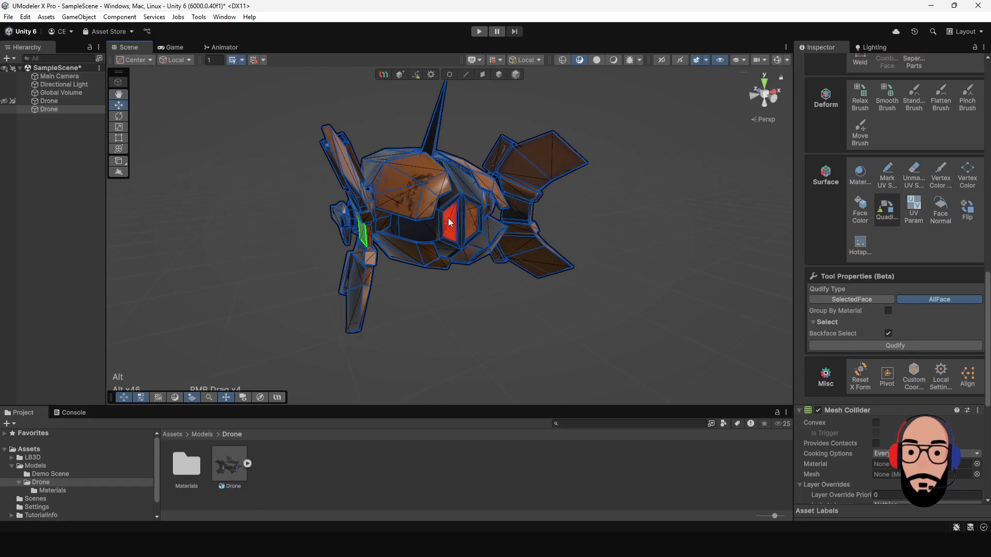
pyautogui.keyDown('alt'); pyautogui.moveTo(398, 258); pyautogui.dragTo(448, 235); pyautogui.keyUp('alt')
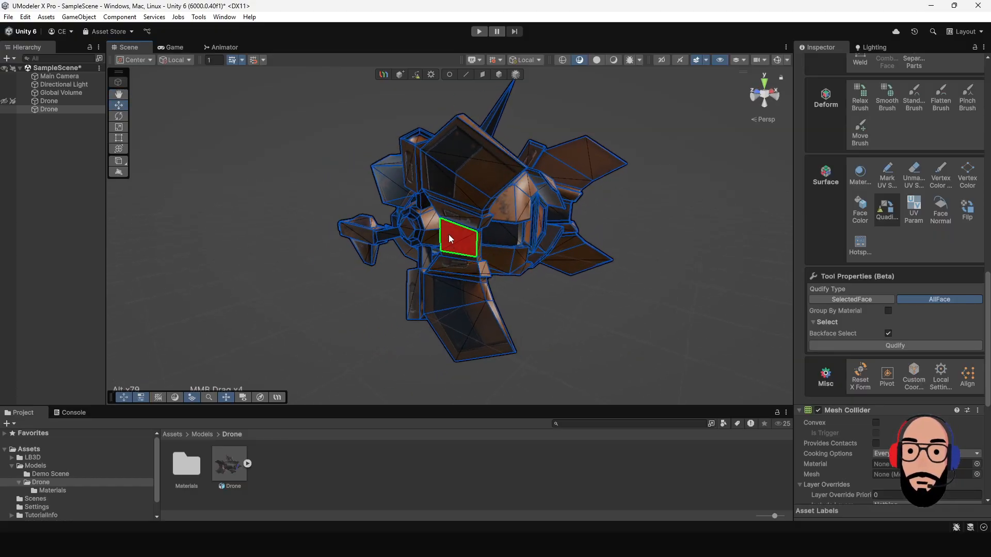
pyautogui.keyDown('alt'); pyautogui.moveTo(553, 309); pyautogui.dragTo(443, 253); pyautogui.keyUp('alt')
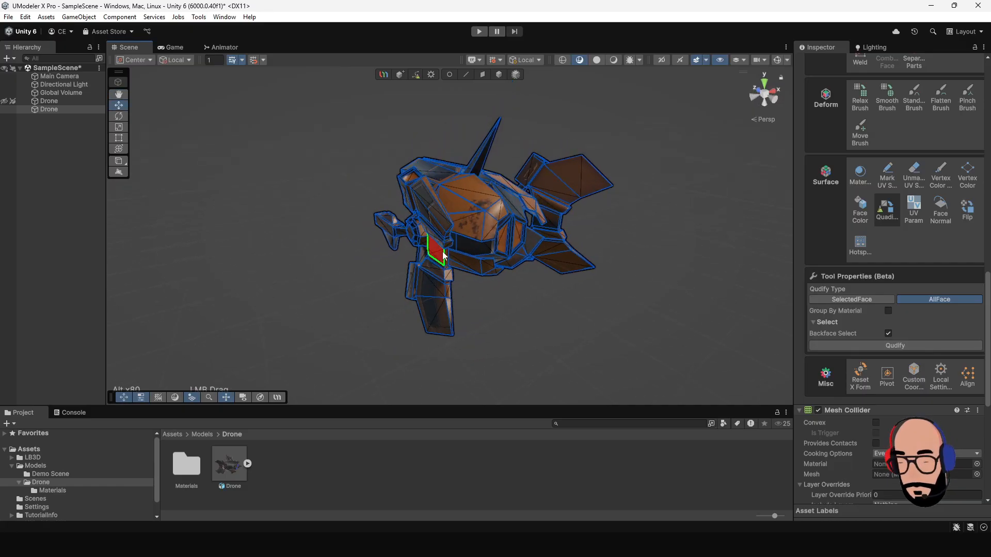
pyautogui.click(484, 75)
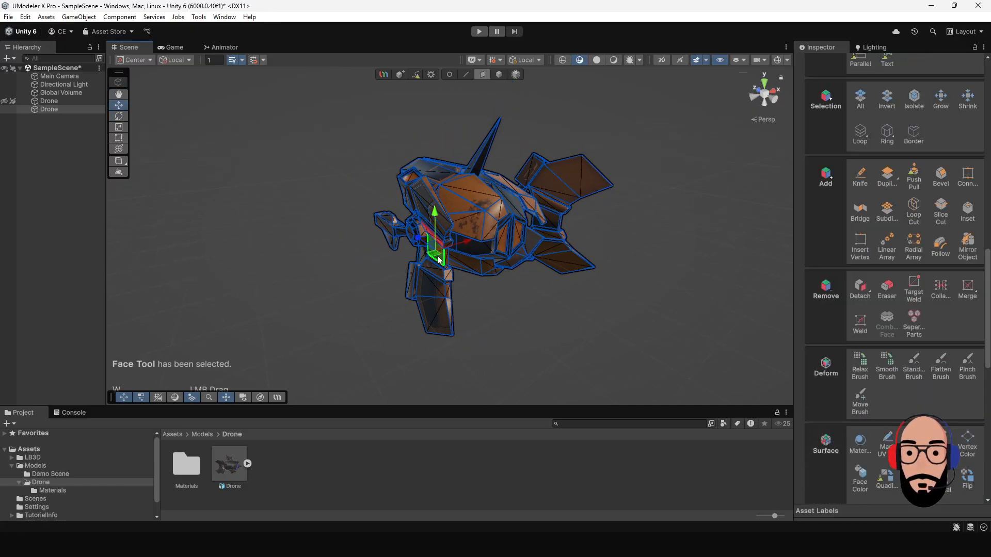
pyautogui.click(441, 251)
pyautogui.keyDown('shift'); pyautogui.moveTo(466, 241); pyautogui.dragTo(437, 250); pyautogui.keyUp('shift')
# Step: Extrude the front face of the new side block into a flared barrel with a recessed end face
pyautogui.click(417, 270)
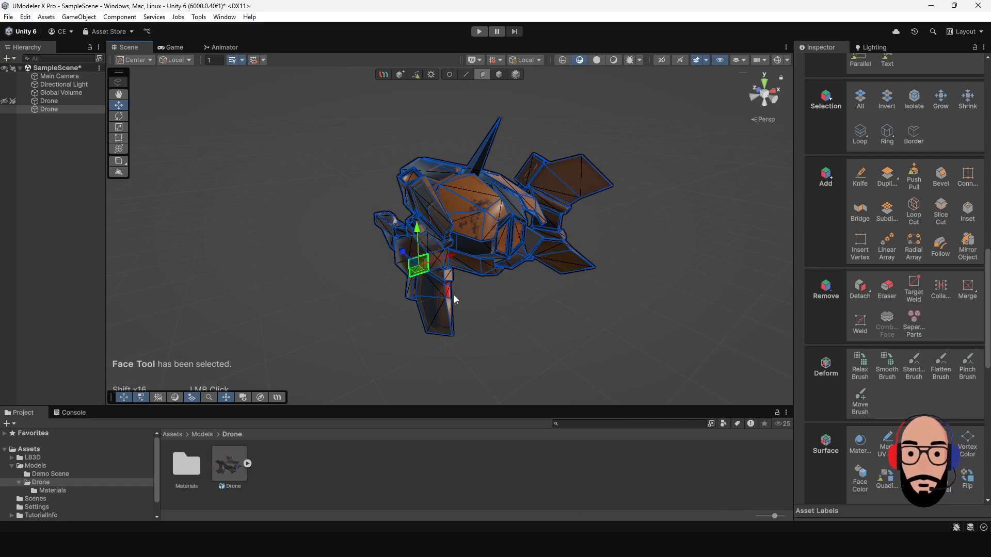
pyautogui.keyDown('alt'); pyautogui.moveTo(410, 289); pyautogui.dragTo(490, 281); pyautogui.keyUp('alt')
pyautogui.click(453, 253)
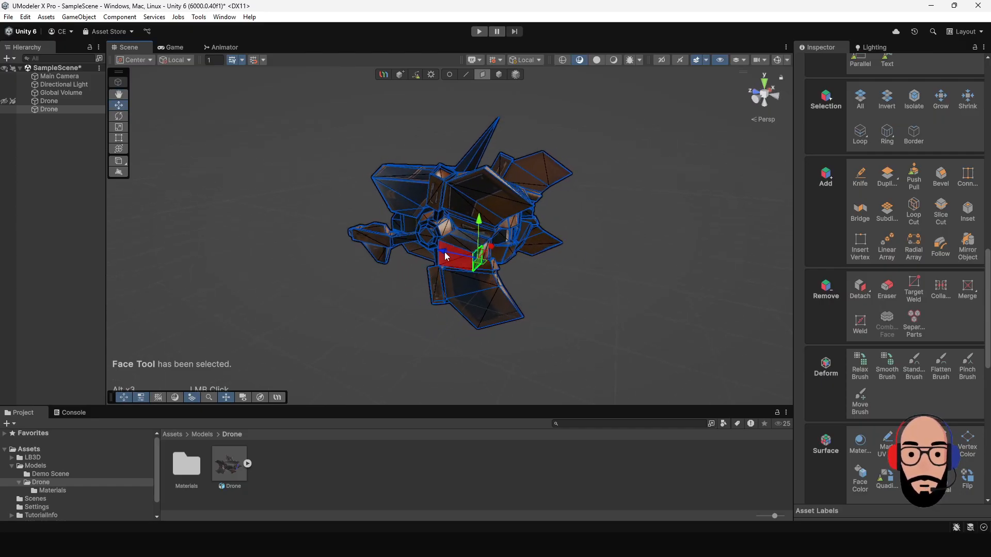
pyautogui.keyDown('shift'); pyautogui.moveTo(446, 257); pyautogui.dragTo(420, 259); pyautogui.keyUp('shift')
pyautogui.press('r')
pyautogui.press('w')
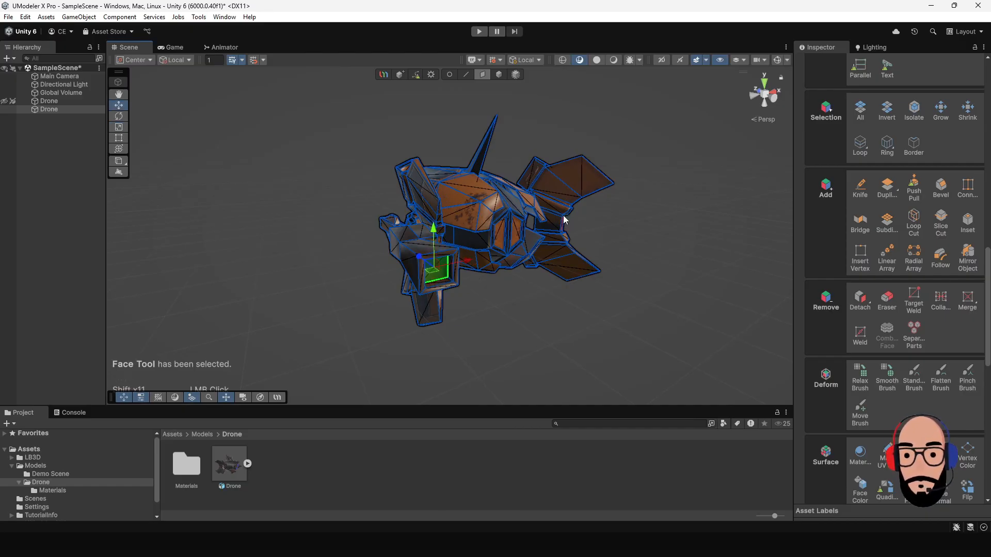
# Step: Return to object selection mode, deselect the drone, and examine the added barrel from several angles
pyautogui.click(501, 76)
pyautogui.click(537, 107)
pyautogui.moveTo(554, 252)
pyautogui.keyDown('alt'); pyautogui.mouseDown()
pyautogui.moveTo(374, 241)
pyautogui.moveTo(568, 212)
pyautogui.moveTo(550, 156)
pyautogui.moveTo(657, 250)
pyautogui.moveTo(569, 289)
pyautogui.moveTo(413, 224)
pyautogui.moveTo(571, 239)
pyautogui.moveTo(270, 227)
pyautogui.moveTo(361, 188)
pyautogui.moveTo(453, 170)
pyautogui.moveTo(638, 315)
pyautogui.moveTo(447, 259)
pyautogui.moveTo(471, 281)
pyautogui.moveTo(537, 244)
pyautogui.mouseUp(); pyautogui.keyUp('alt')
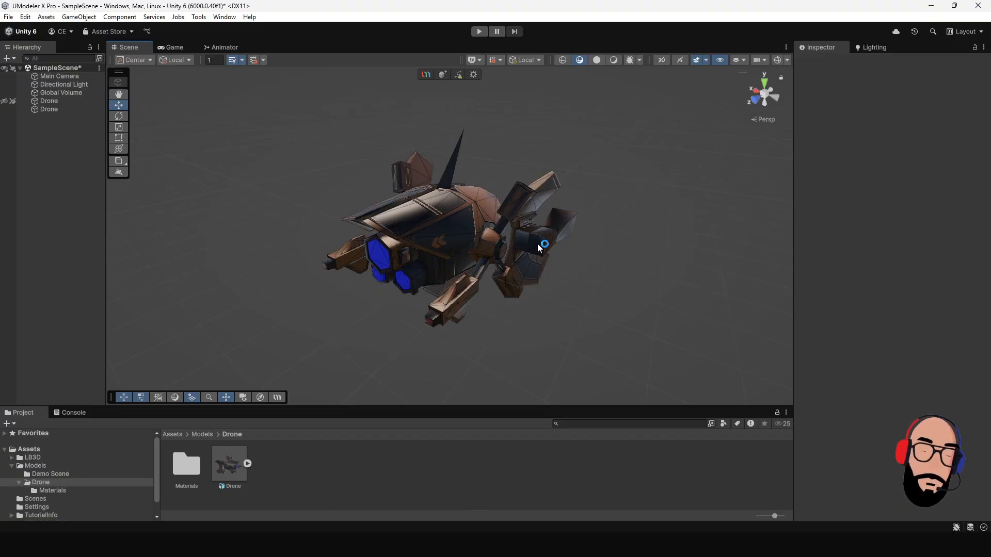
pyautogui.keyDown('alt'); pyautogui.moveTo(534, 257); pyautogui.dragTo(458, 262); pyautogui.keyUp('alt')
pyautogui.scroll(2, 490, 258)
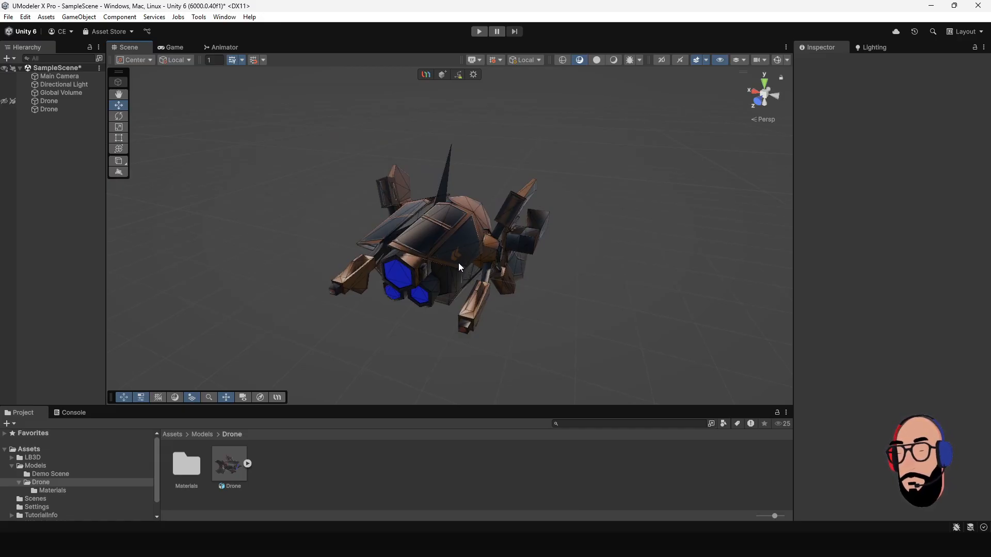
pyautogui.keyDown('alt'); pyautogui.moveTo(466, 249); pyautogui.dragTo(450, 228); pyautogui.keyUp('alt')
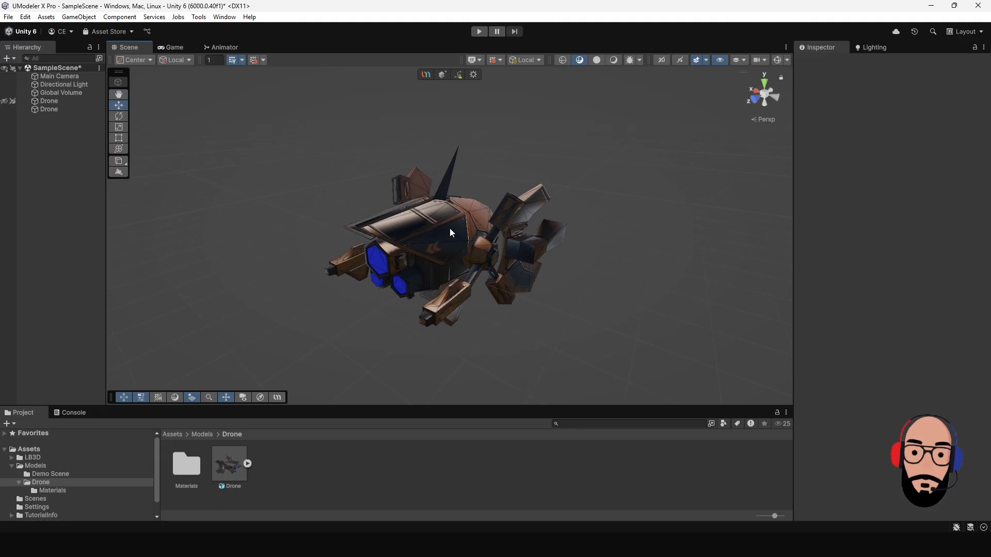
# Step: Select all faces of the edited drone, examine their UV layout in the UV Editor, and close the editor
pyautogui.click(450, 228)
pyautogui.click(482, 74)
pyautogui.moveTo(292, 128); pyautogui.dragTo(361, 289)
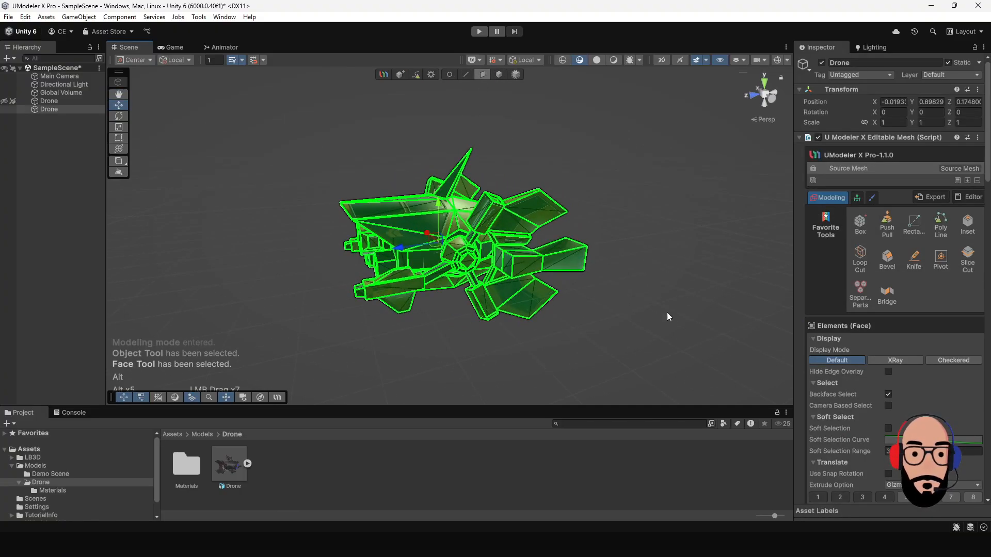
pyautogui.click(970, 197)
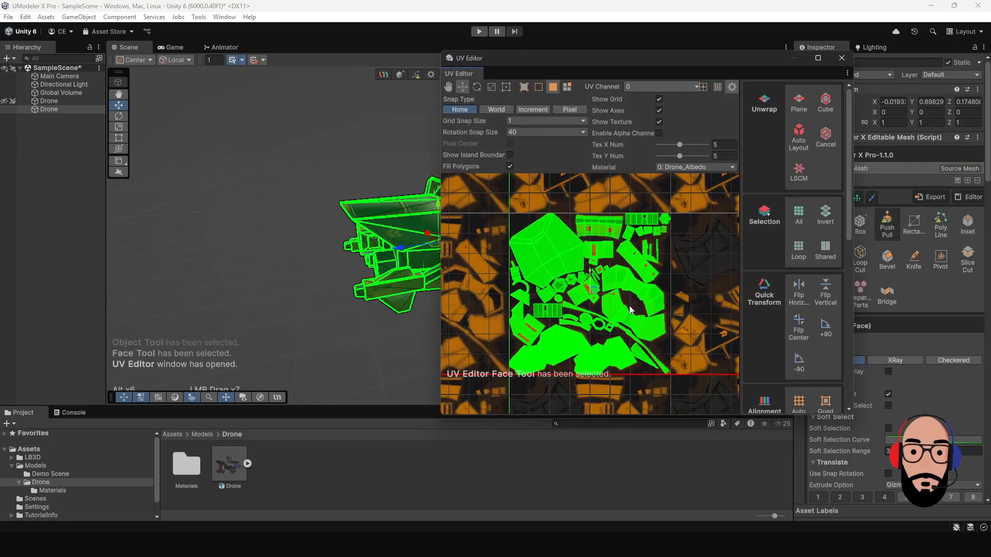
pyautogui.scroll(2, 582, 310)
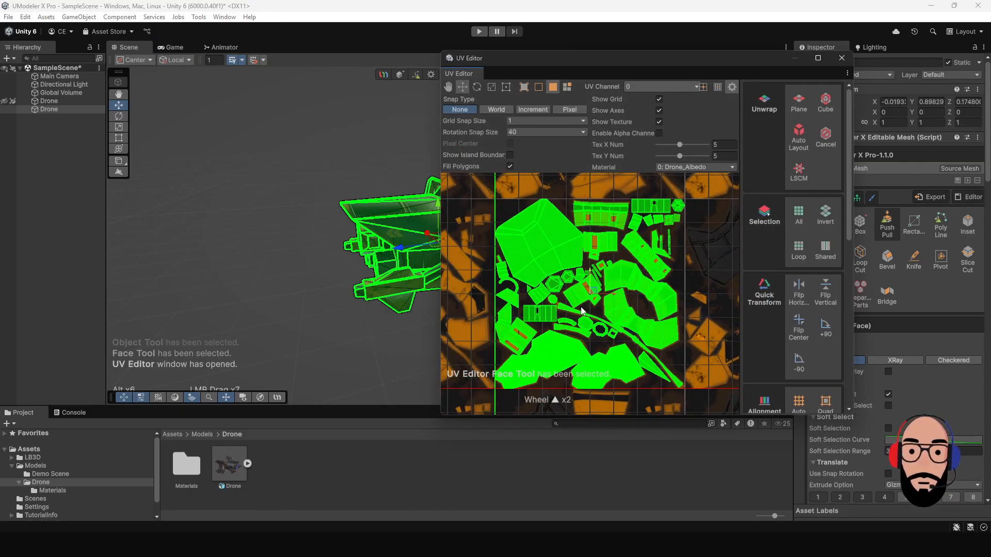
pyautogui.moveTo(602, 76); pyautogui.dragTo(760, 93)
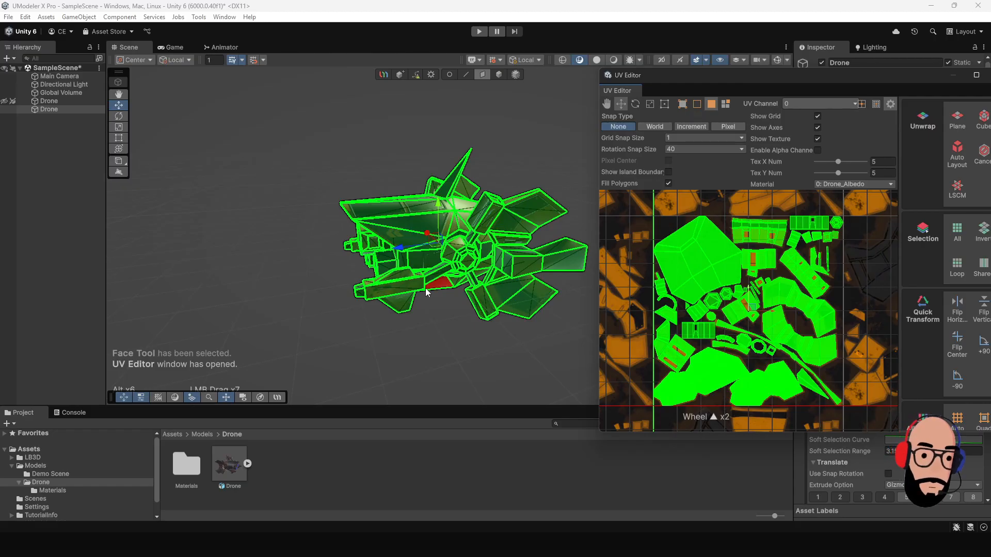
pyautogui.moveTo(902, 79); pyautogui.dragTo(803, 81)
pyautogui.click(903, 76)
# Step: Return to object selection mode and delete both Drone objects from the scene
pyautogui.keyDown('alt'); pyautogui.moveTo(344, 244); pyautogui.dragTo(433, 238); pyautogui.keyUp('alt')
pyautogui.click(501, 74)
pyautogui.keyDown('alt'); pyautogui.moveTo(567, 327); pyautogui.dragTo(506, 304); pyautogui.keyUp('alt')
pyautogui.click(476, 311)
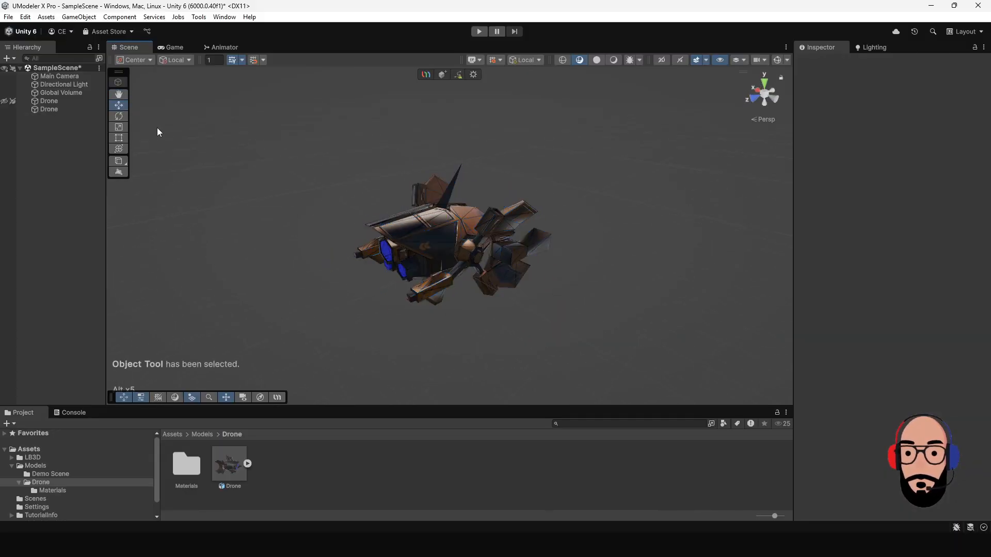
pyautogui.click(64, 101)
pyautogui.keyDown('shift'); pyautogui.click(61, 110); pyautogui.keyUp('shift')
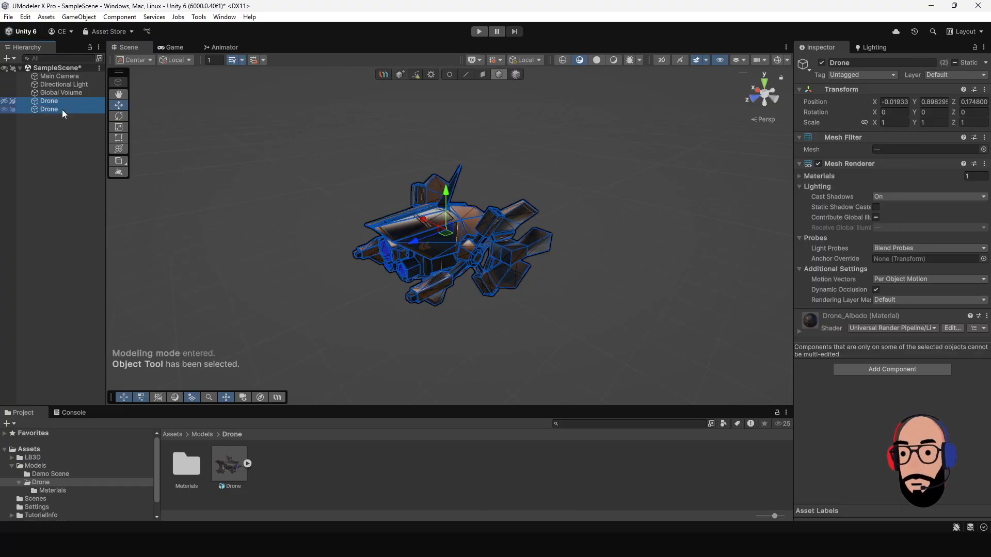
pyautogui.press('Delete')
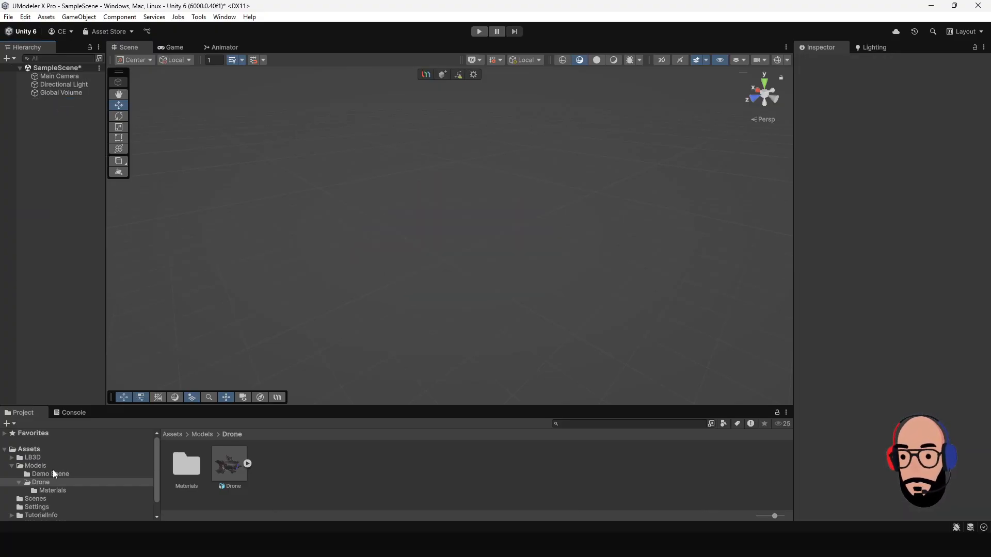
# Step: Add the PolyShape prefab from the Assets root folder to the scene and view it up close from several angles
pyautogui.click(11, 465)
pyautogui.click(29, 450)
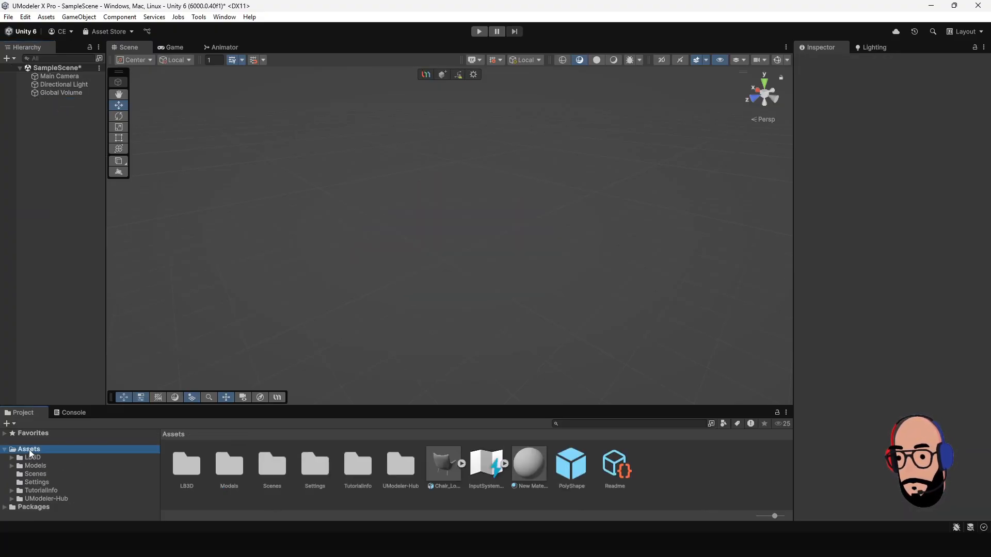
pyautogui.moveTo(570, 481); pyautogui.dragTo(78, 184)
pyautogui.scroll(-5, 291, 225)
pyautogui.keyDown('alt'); pyautogui.moveTo(291, 225); pyautogui.dragTo(405, 285); pyautogui.keyUp('alt')
pyautogui.keyDown('alt'); pyautogui.moveTo(405, 285); pyautogui.dragTo(395, 235, button='right'); pyautogui.keyUp('alt')
pyautogui.keyDown('alt'); pyautogui.moveTo(395, 235); pyautogui.dragTo(371, 247); pyautogui.keyUp('alt')
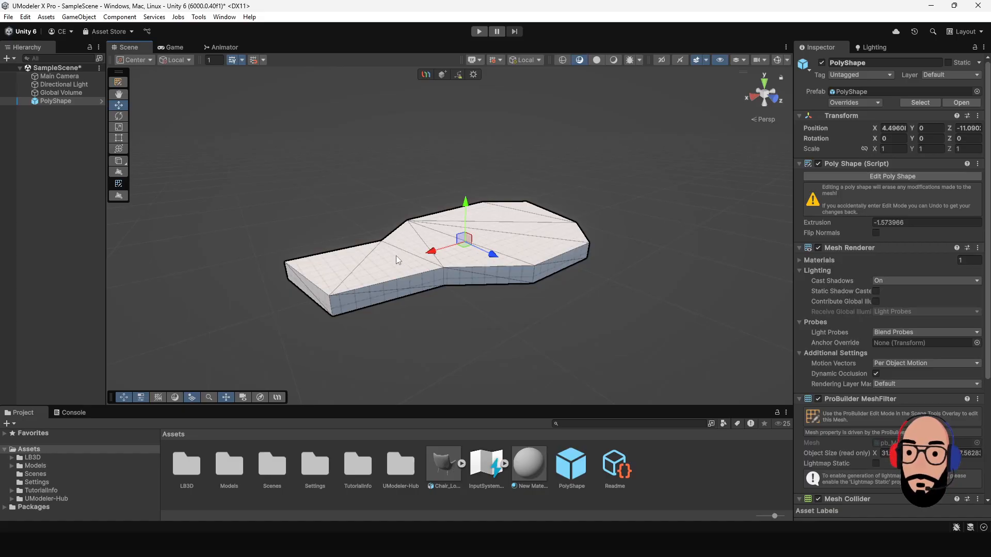
pyautogui.scroll(4, 397, 256)
pyautogui.moveTo(417, 263)
pyautogui.keyDown('alt'); pyautogui.mouseDown()
pyautogui.moveTo(434, 279)
pyautogui.moveTo(413, 254)
pyautogui.mouseUp(); pyautogui.keyUp('alt')
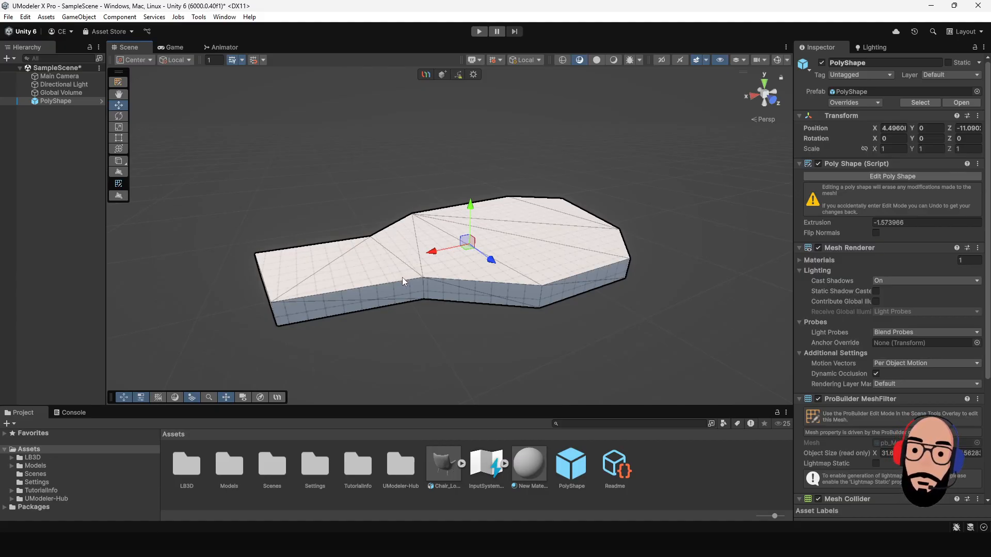
# Step: Convert PolyShape with UModelerize Merge Vertices, delete the original ProBuilder object, and select the converted copy
pyautogui.rightClick(57, 102)
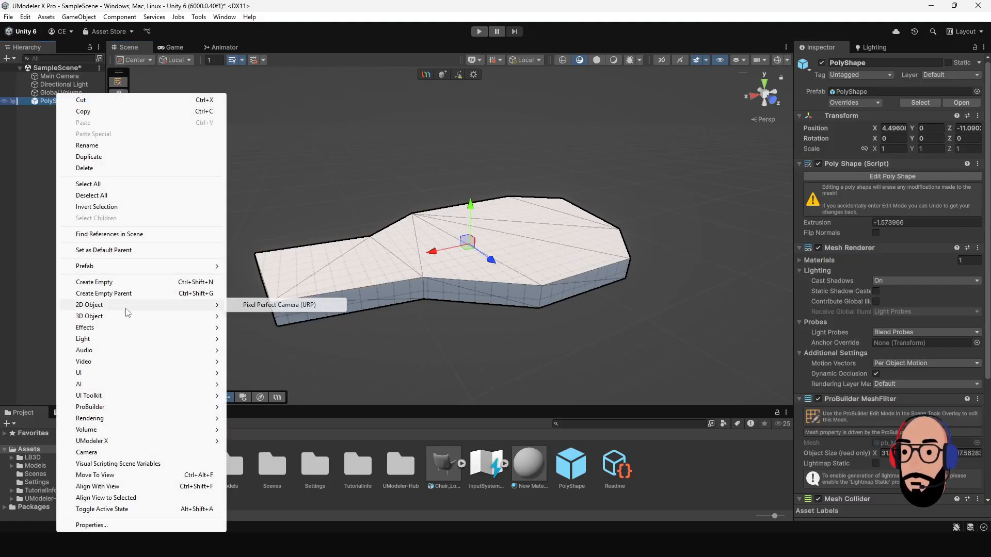
pyautogui.moveTo(170, 441)
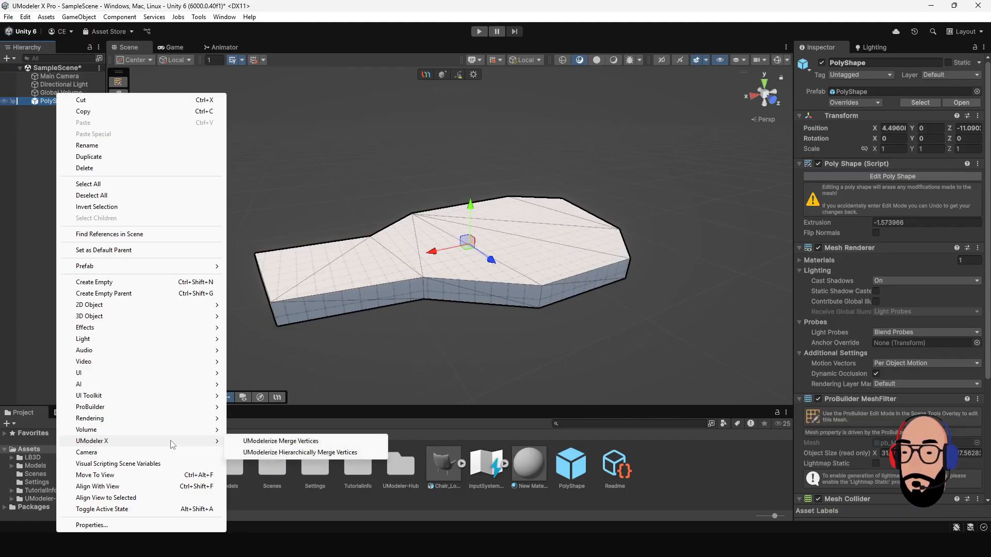
pyautogui.click(277, 442)
pyautogui.click(65, 102)
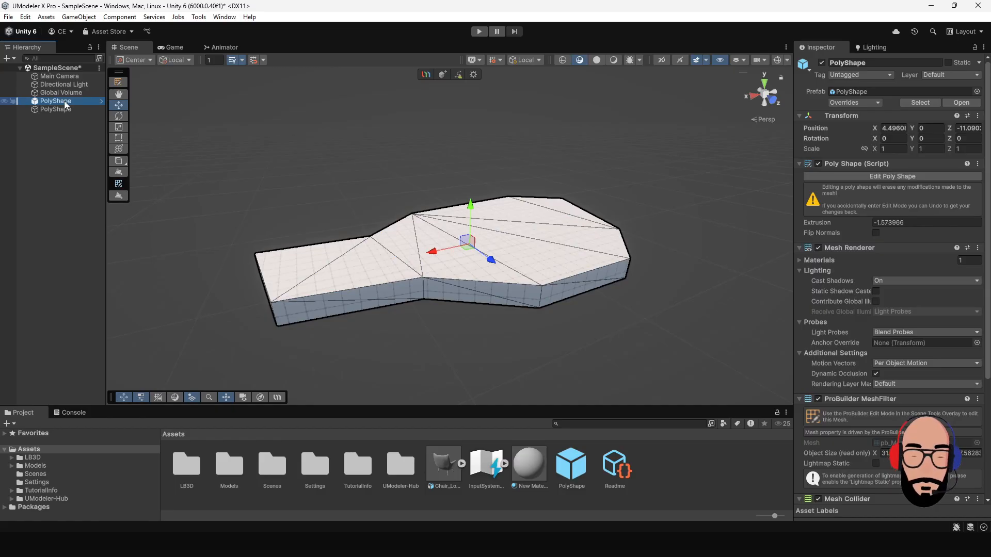
pyautogui.press('Delete')
pyautogui.click(55, 101)
# Step: Examine the converted PolyShape's triangulated faces in face mode and return to object mode
pyautogui.keyDown('alt'); pyautogui.moveTo(346, 282); pyautogui.dragTo(400, 276); pyautogui.keyUp('alt')
pyautogui.click(482, 75)
pyautogui.keyDown('alt'); pyautogui.moveTo(495, 222); pyautogui.dragTo(422, 267); pyautogui.keyUp('alt')
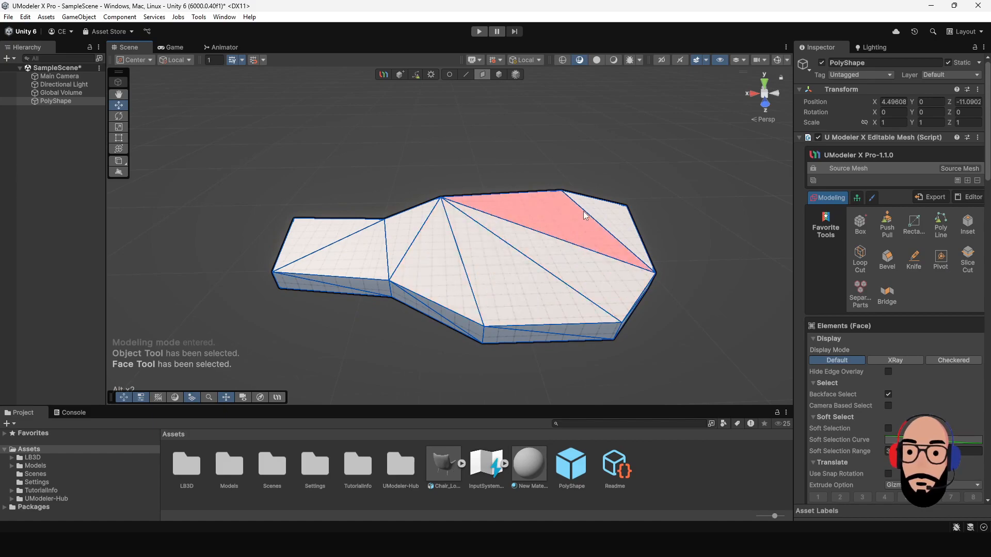
pyautogui.keyDown('alt'); pyautogui.moveTo(521, 230); pyautogui.dragTo(499, 222, button='right'); pyautogui.keyUp('alt')
pyautogui.keyDown('alt'); pyautogui.moveTo(499, 222); pyautogui.dragTo(519, 173); pyautogui.keyUp('alt')
pyautogui.click(498, 75)
pyautogui.keyDown('alt'); pyautogui.moveTo(550, 221); pyautogui.dragTo(555, 281); pyautogui.keyUp('alt')
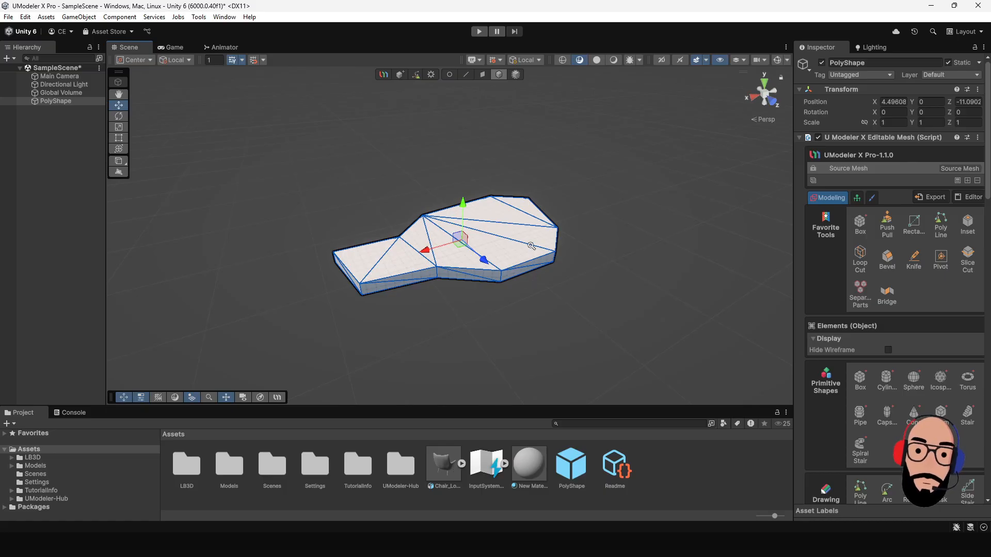
# Step: Add the Quadify tool to the Favorite Tools
pyautogui.scroll(2, 534, 253)
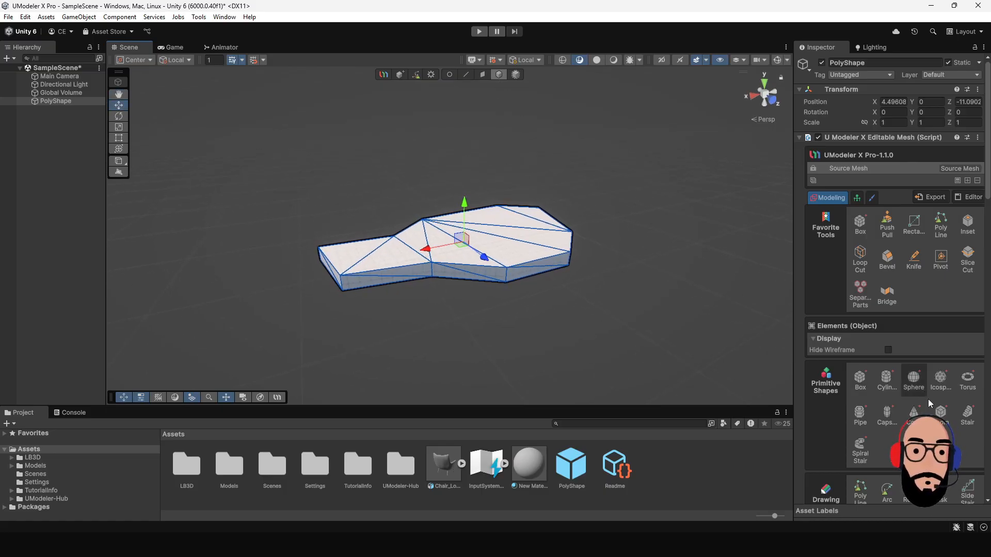
pyautogui.scroll(-15, 868, 354)
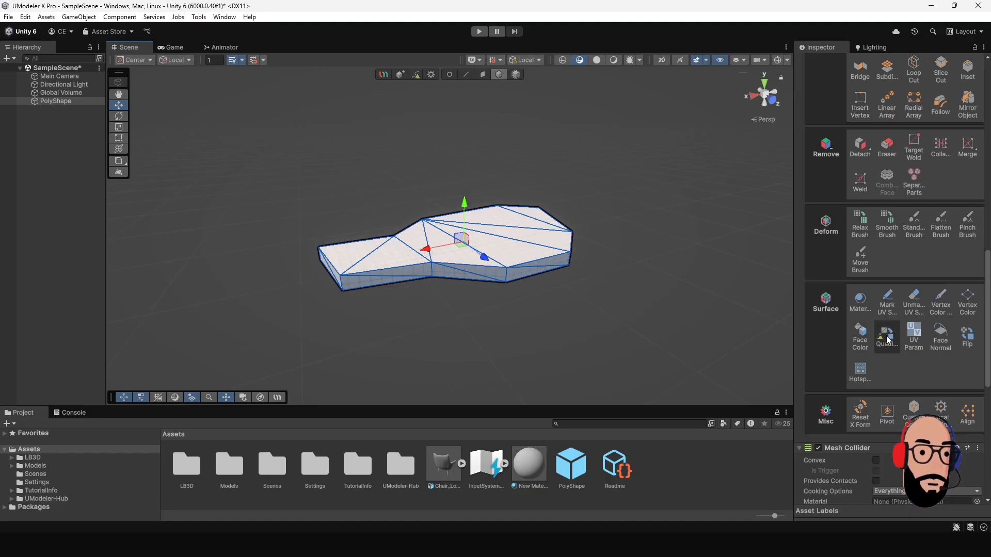
pyautogui.rightClick(887, 339)
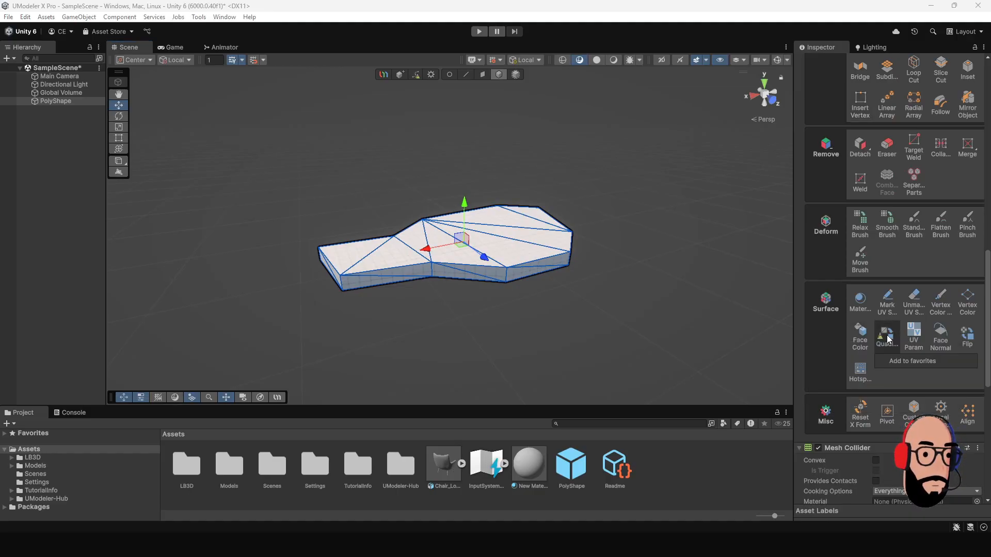
pyautogui.click(893, 361)
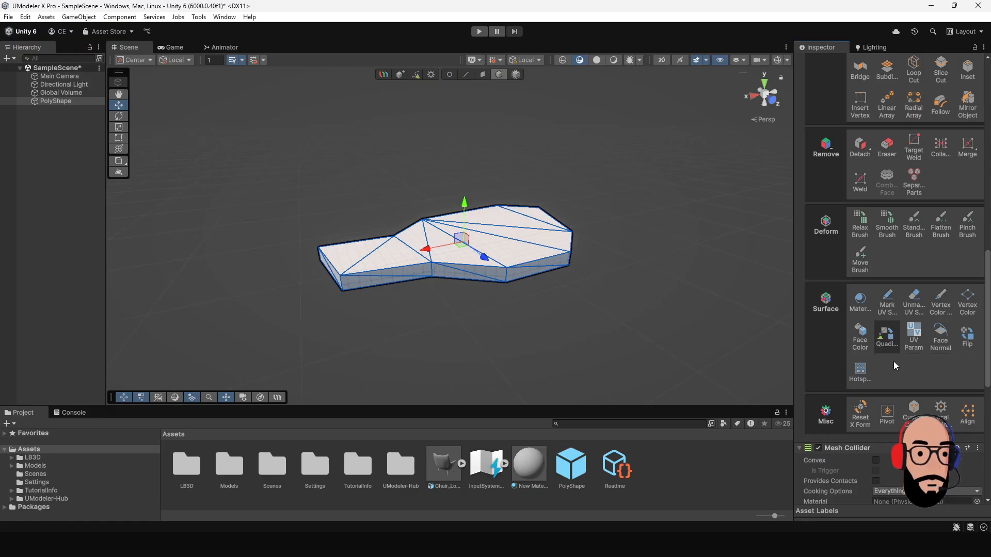
pyautogui.scroll(15, 889, 357)
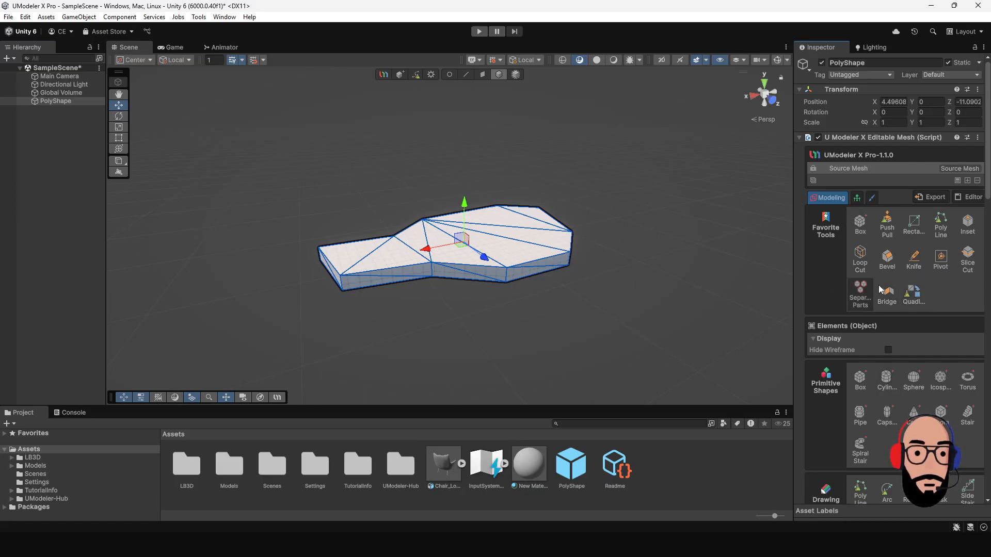
# Step: Quadify the whole PolyShape mesh with the type set to AllFace
pyautogui.click(914, 298)
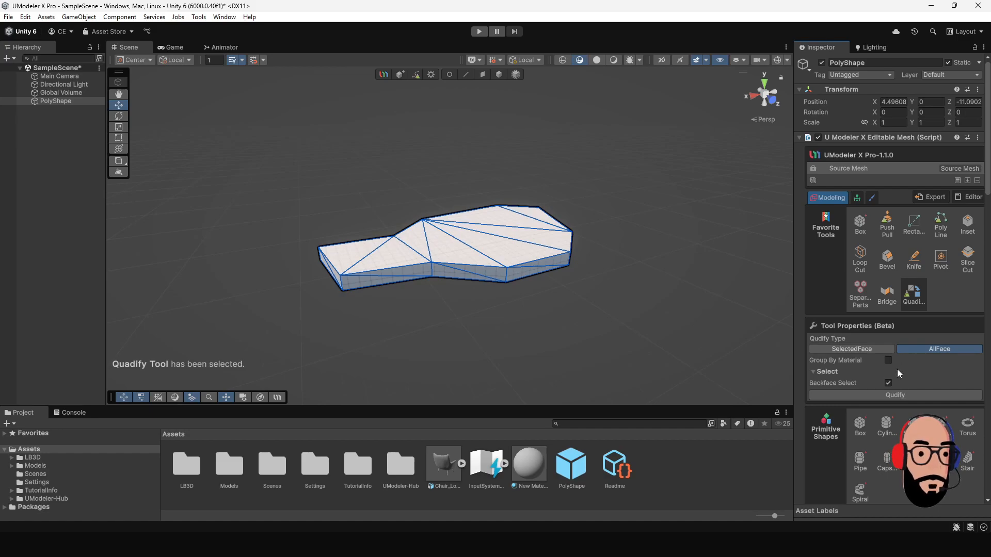
pyautogui.moveTo(612, 344); pyautogui.dragTo(621, 347)
pyautogui.keyDown('alt'); pyautogui.moveTo(582, 268); pyautogui.dragTo(802, 362); pyautogui.keyUp('alt')
pyautogui.click(839, 395)
pyautogui.keyDown('alt'); pyautogui.moveTo(598, 305); pyautogui.dragTo(527, 256); pyautogui.keyUp('alt')
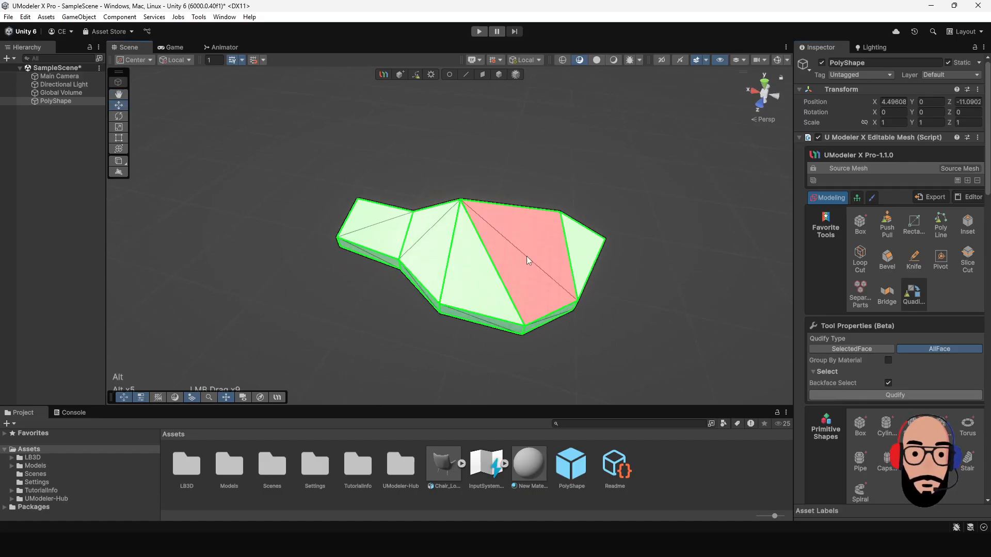
# Step: Select individual top faces of PolyShape in face mode to examine the quadified layout from several angles
pyautogui.click(482, 75)
pyautogui.click(534, 293)
pyautogui.keyDown('alt'); pyautogui.moveTo(541, 323); pyautogui.dragTo(562, 286); pyautogui.keyUp('alt')
pyautogui.scroll(5, 478, 260)
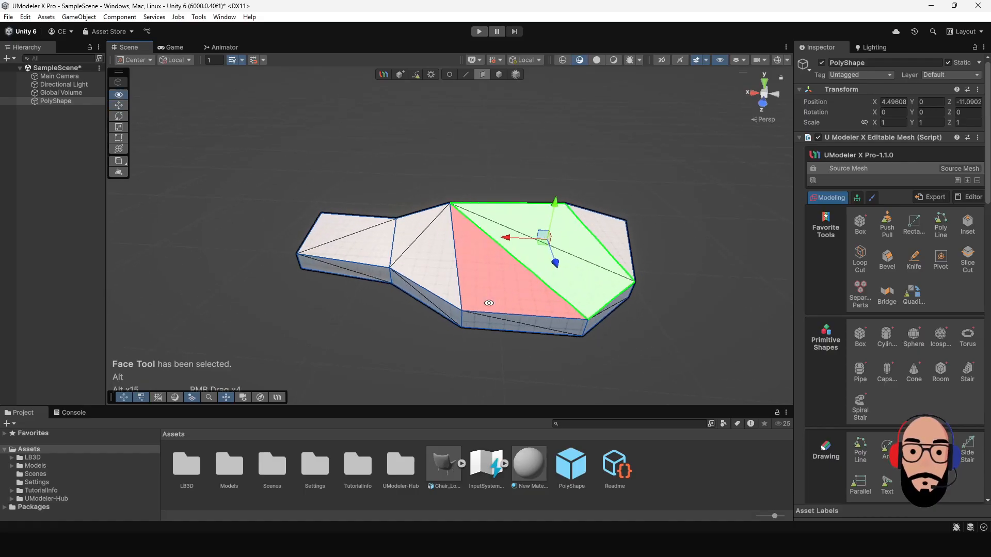
pyautogui.keyDown('alt'); pyautogui.moveTo(475, 300); pyautogui.dragTo(563, 300); pyautogui.keyUp('alt')
pyautogui.click(434, 263)
pyautogui.click(366, 267)
pyautogui.click(460, 279)
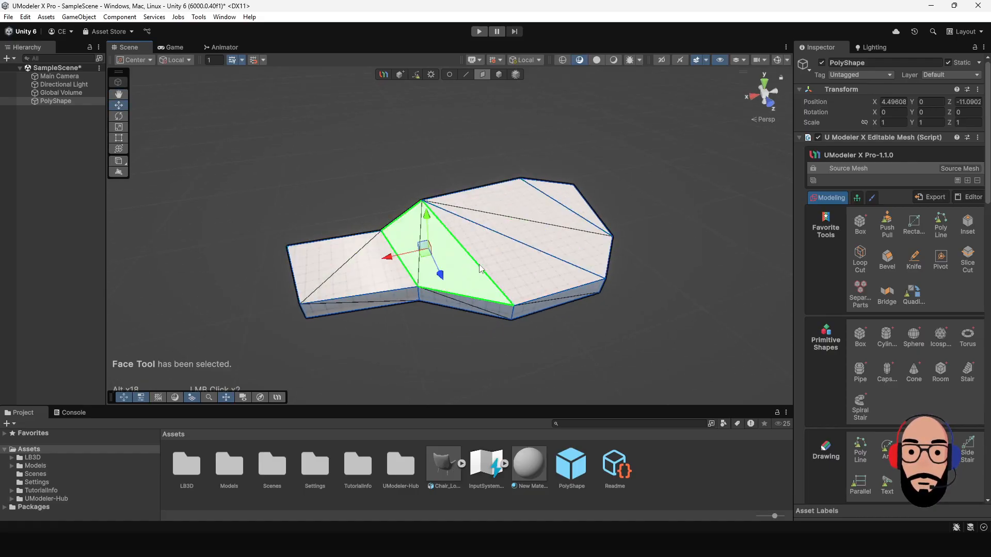
pyautogui.click(522, 273)
pyautogui.keyDown('alt'); pyautogui.moveTo(619, 258); pyautogui.dragTo(513, 305); pyautogui.keyUp('alt')
pyautogui.keyDown('alt'); pyautogui.moveTo(513, 305); pyautogui.dragTo(464, 260, button='middle'); pyautogui.keyUp('alt')
pyautogui.keyDown('alt'); pyautogui.moveTo(463, 261); pyautogui.dragTo(455, 254, button='right'); pyautogui.keyUp('alt')
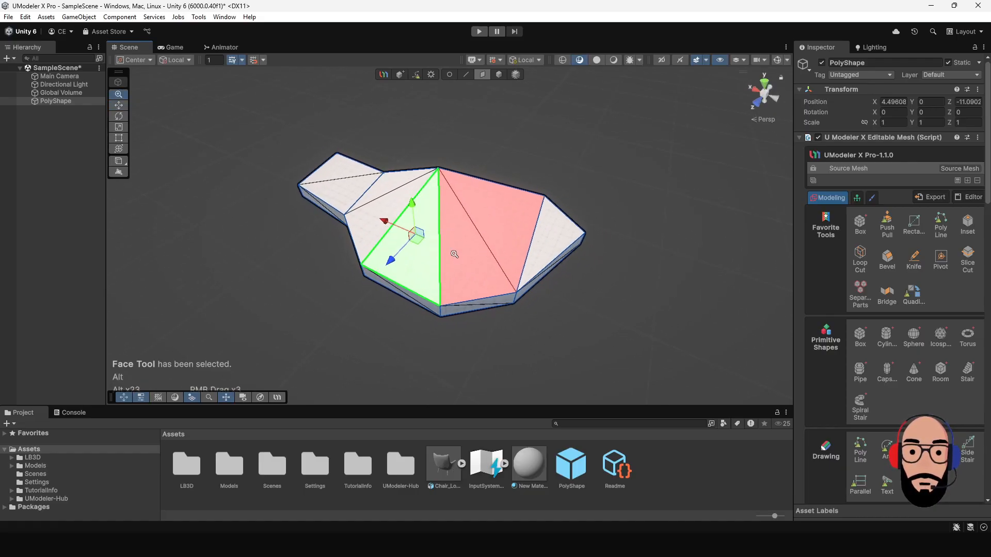
pyautogui.keyDown('alt'); pyautogui.moveTo(456, 255); pyautogui.dragTo(580, 248); pyautogui.keyUp('alt')
# Step: Combine the two adjacent quads in the middle of PolyShape's wide top surface into one face
pyautogui.click(503, 222)
pyautogui.keyDown('shift'); pyautogui.click(465, 263); pyautogui.keyUp('shift')
pyautogui.moveTo(466, 265)
pyautogui.keyDown('alt'); pyautogui.mouseDown()
pyautogui.moveTo(470, 222)
pyautogui.moveTo(473, 258)
pyautogui.mouseUp(); pyautogui.keyUp('alt')
pyautogui.scroll(-3, 885, 360)
pyautogui.scroll(-3, 883, 356)
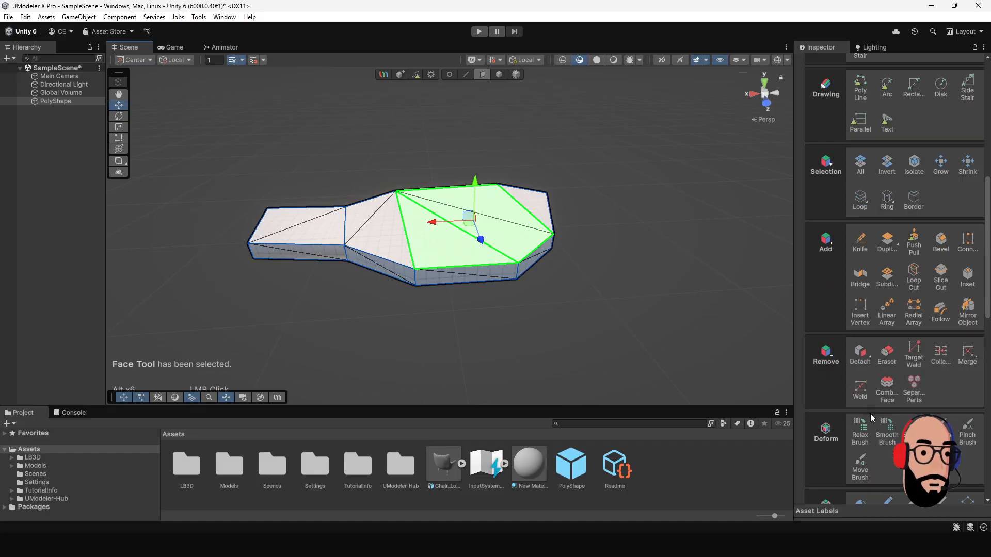
pyautogui.click(886, 391)
pyautogui.keyDown('alt'); pyautogui.moveTo(568, 269); pyautogui.dragTo(377, 281); pyautogui.keyUp('alt')
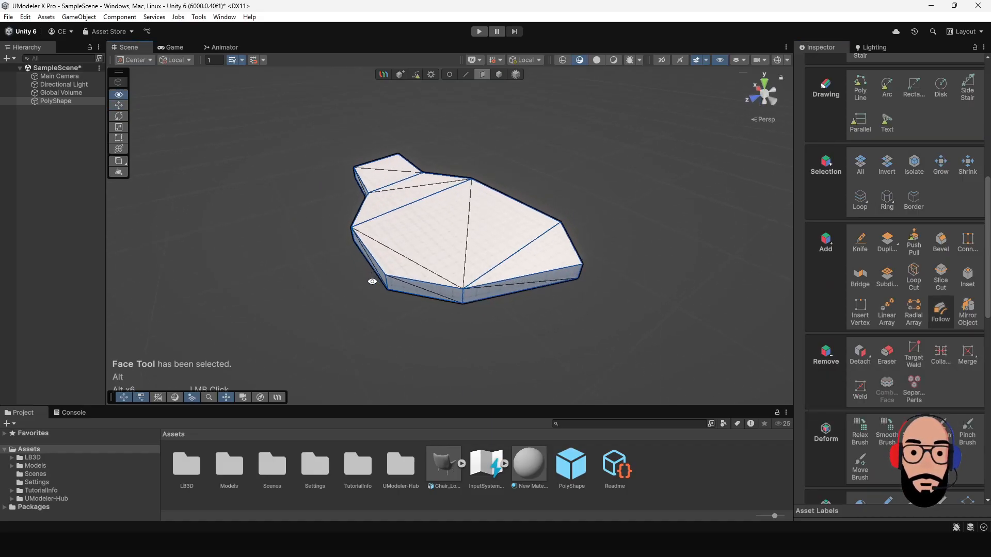
# Step: Switch the scene view to shaded display without wireframe and combine the triangular end face with the large top face
pyautogui.keyDown('alt'); pyautogui.moveTo(460, 220); pyautogui.dragTo(591, 262); pyautogui.keyUp('alt')
pyautogui.click(613, 60)
pyautogui.moveTo(441, 269)
pyautogui.keyDown('alt'); pyautogui.mouseDown()
pyautogui.moveTo(418, 259)
pyautogui.moveTo(482, 232)
pyautogui.mouseUp(); pyautogui.keyUp('alt')
pyautogui.click(391, 212)
pyautogui.keyDown('alt'); pyautogui.moveTo(391, 213); pyautogui.dragTo(547, 231); pyautogui.keyUp('alt')
pyautogui.click(547, 231)
pyautogui.keyDown('shift'); pyautogui.click(480, 203); pyautogui.keyUp('shift')
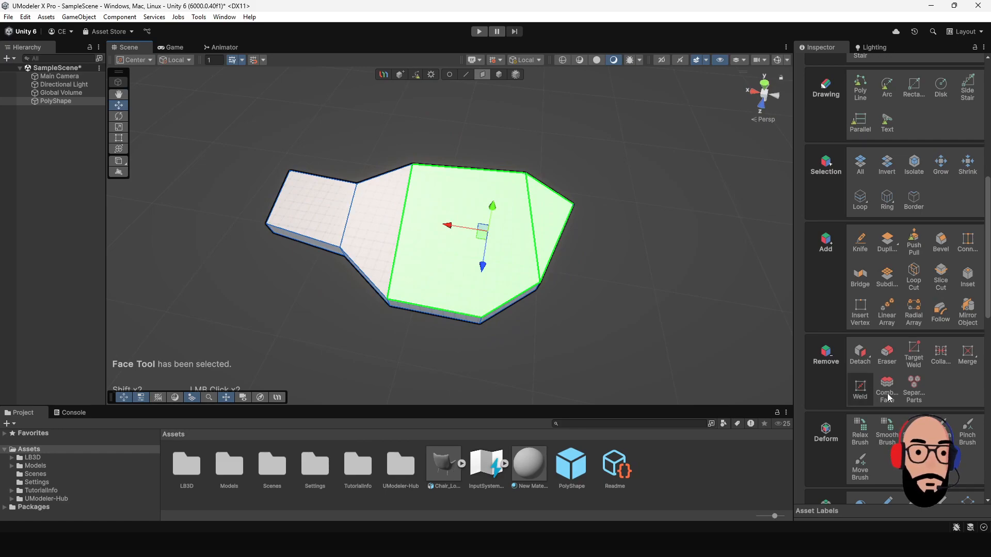
pyautogui.click(544, 303)
pyautogui.keyDown('alt'); pyautogui.moveTo(544, 302); pyautogui.dragTo(451, 261); pyautogui.keyUp('alt')
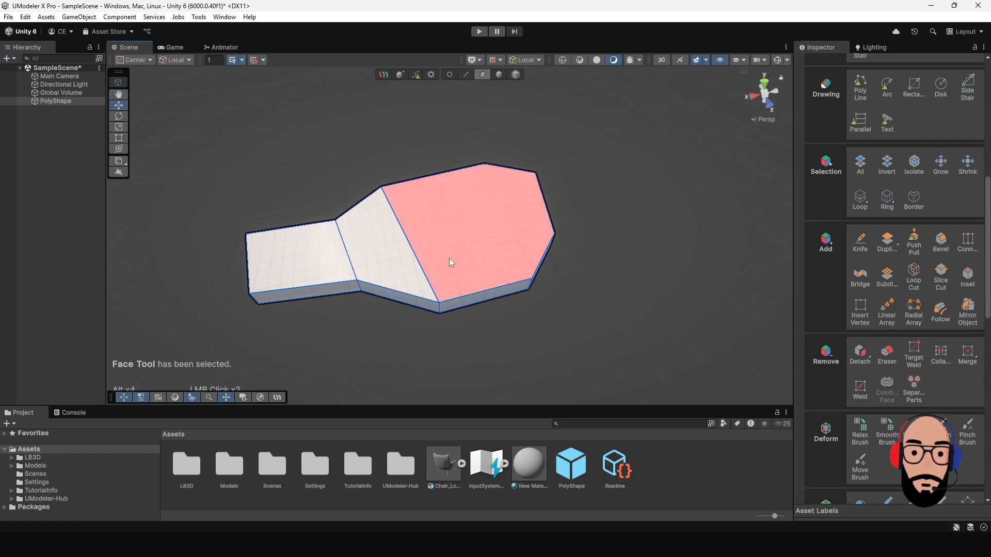
# Step: Combine the tapered top face beside the handle with the large top face
pyautogui.click(401, 263)
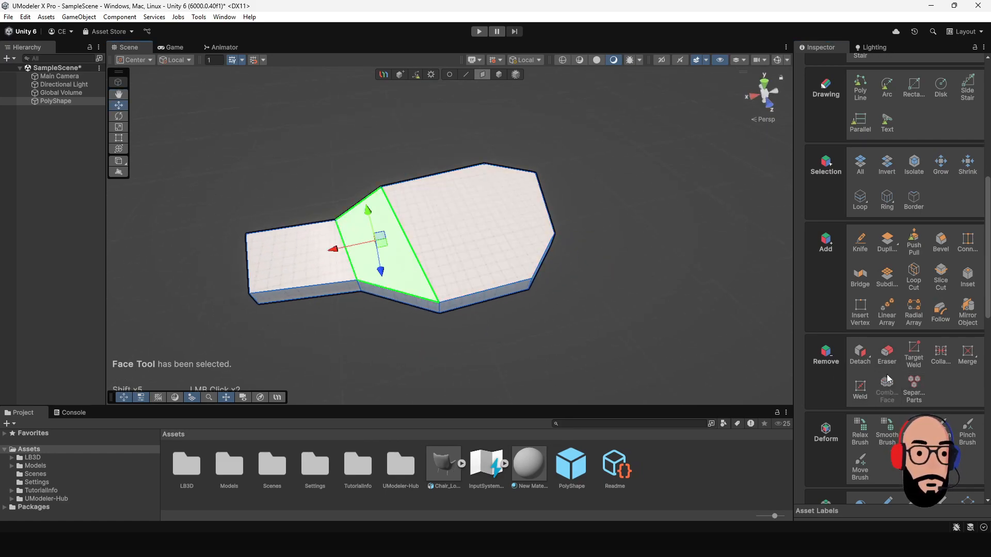
pyautogui.keyDown('shift'); pyautogui.click(460, 231); pyautogui.keyUp('shift')
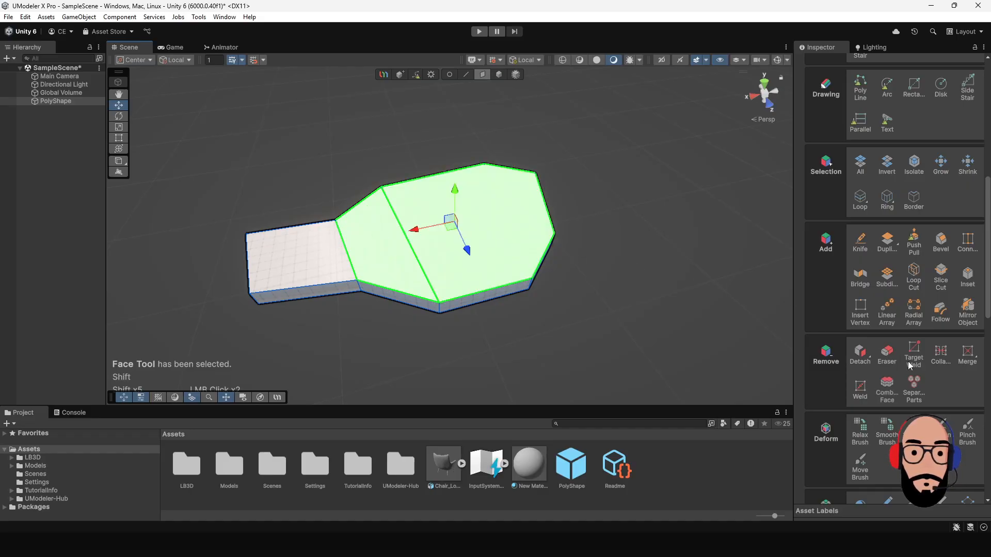
pyautogui.click(889, 388)
# Step: Combine the faces on the underside of PolyShape's wide part into one face
pyautogui.keyDown('alt'); pyautogui.moveTo(615, 334); pyautogui.dragTo(517, 240); pyautogui.keyUp('alt')
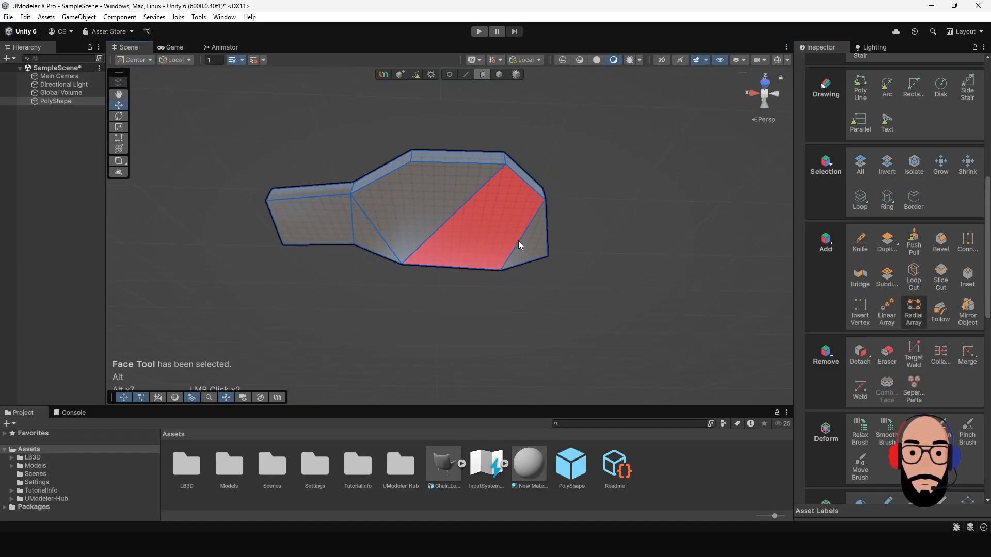
pyautogui.keyDown('shift'); pyautogui.click(503, 225); pyautogui.keyUp('shift')
pyautogui.click(889, 388)
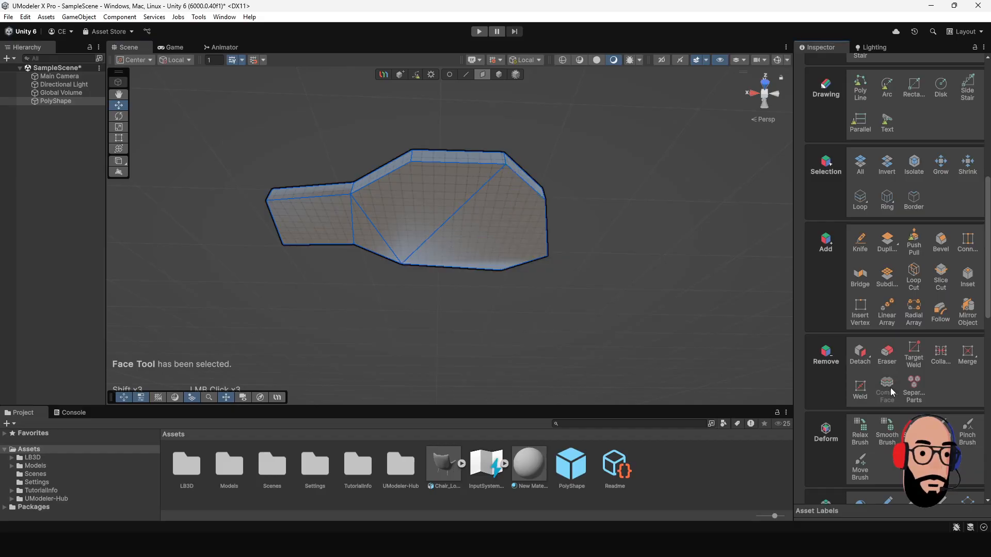
pyautogui.click(450, 221)
pyautogui.keyDown('shift'); pyautogui.click(426, 196); pyautogui.keyUp('shift')
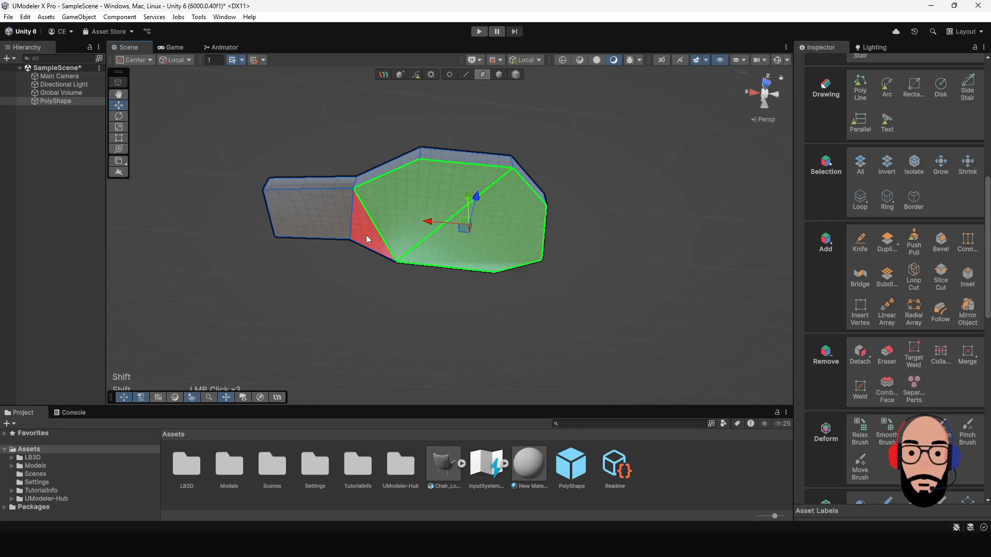
pyautogui.keyDown('shift'); pyautogui.click(364, 227); pyautogui.keyUp('shift')
pyautogui.click(887, 388)
# Step: Extrude the end face of PolyShape's narrow handle outward into several angled segments
pyautogui.keyDown('alt'); pyautogui.moveTo(525, 173); pyautogui.dragTo(471, 232); pyautogui.keyUp('alt')
pyautogui.keyDown('alt'); pyautogui.moveTo(471, 233); pyautogui.dragTo(528, 170, button='middle'); pyautogui.keyUp('alt')
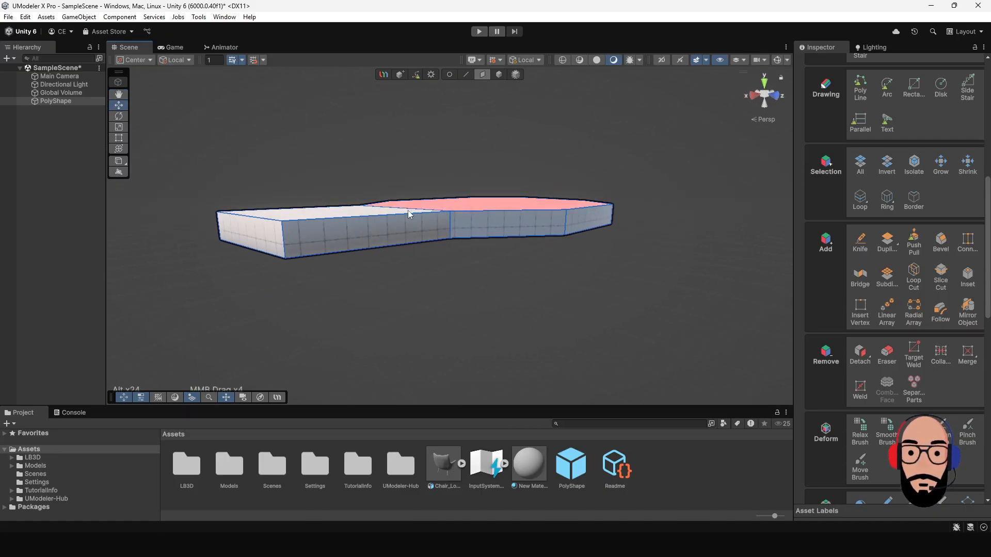
pyautogui.click(416, 238)
pyautogui.keyDown('alt'); pyautogui.moveTo(394, 203); pyautogui.dragTo(318, 279, button='middle'); pyautogui.keyUp('alt')
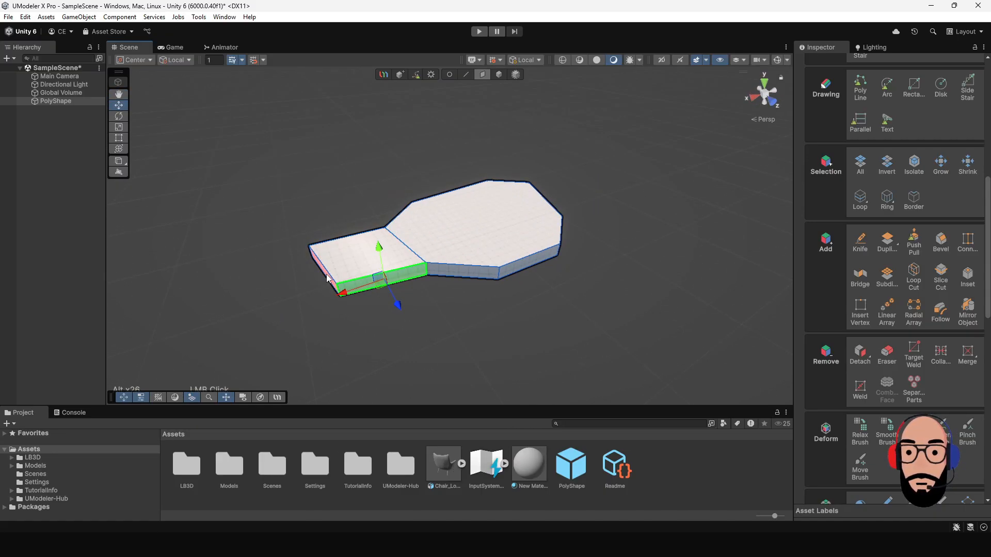
pyautogui.click(326, 278)
pyautogui.keyDown('shift'); pyautogui.moveTo(278, 282); pyautogui.dragTo(159, 291); pyautogui.keyUp('shift')
pyautogui.keyDown('alt'); pyautogui.moveTo(354, 270); pyautogui.dragTo(464, 270, button='middle'); pyautogui.keyUp('alt')
pyautogui.keyDown('alt'); pyautogui.moveTo(465, 270); pyautogui.dragTo(147, 220); pyautogui.keyUp('alt')
pyautogui.keyDown('alt'); pyautogui.moveTo(553, 281); pyautogui.dragTo(581, 243); pyautogui.keyUp('alt')
# Step: Return to object mode and delete PolyShape from the scene
pyautogui.click(499, 75)
pyautogui.keyDown('alt'); pyautogui.moveTo(434, 170); pyautogui.dragTo(479, 183); pyautogui.keyUp('alt')
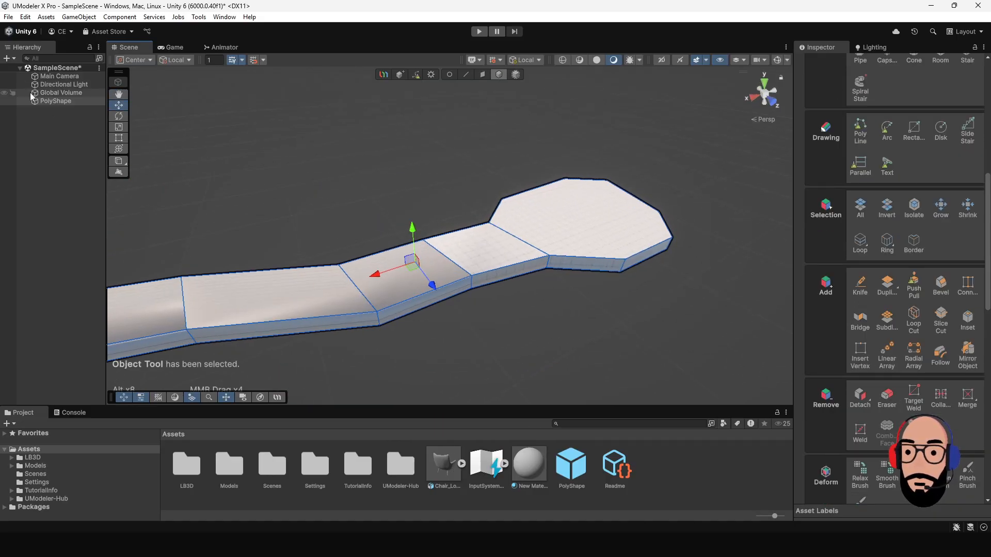
pyautogui.click(63, 102)
pyautogui.press('Delete')
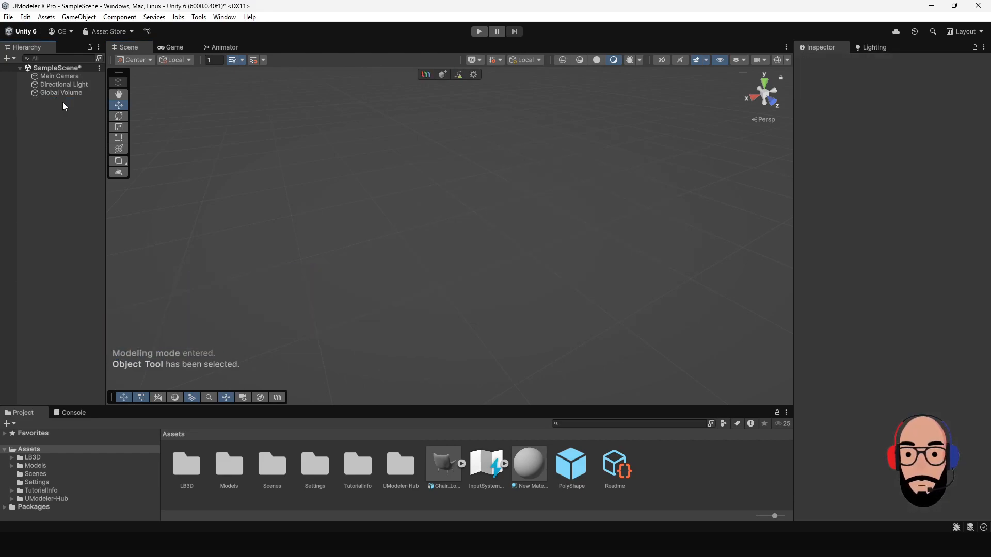
# Step: Add the Chair_LowPoly model to the scene and frame it in a close front view
pyautogui.moveTo(441, 474); pyautogui.dragTo(42, 216)
pyautogui.moveTo(52, 169); pyautogui.dragTo(535, 236)
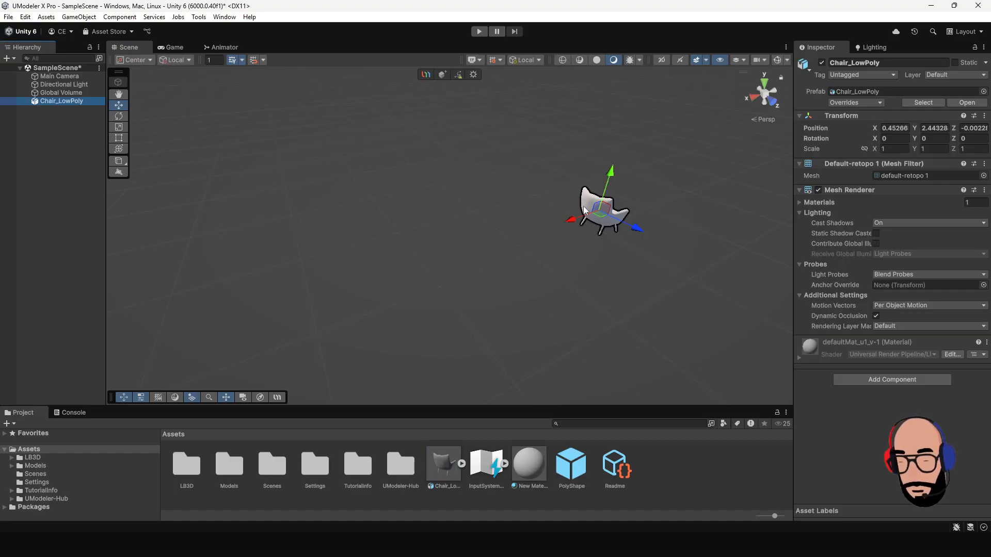
pyautogui.moveTo(583, 206); pyautogui.dragTo(583, 241, button='middle')
pyautogui.press('f')
pyautogui.keyDown('alt'); pyautogui.moveTo(626, 270); pyautogui.dragTo(433, 294); pyautogui.keyUp('alt')
pyautogui.keyDown('alt'); pyautogui.moveTo(459, 302); pyautogui.dragTo(499, 293, button='right'); pyautogui.keyUp('alt')
pyautogui.moveTo(499, 293); pyautogui.dragTo(480, 281, button='middle')
pyautogui.keyDown('alt'); pyautogui.moveTo(480, 281); pyautogui.dragTo(437, 277); pyautogui.keyUp('alt')
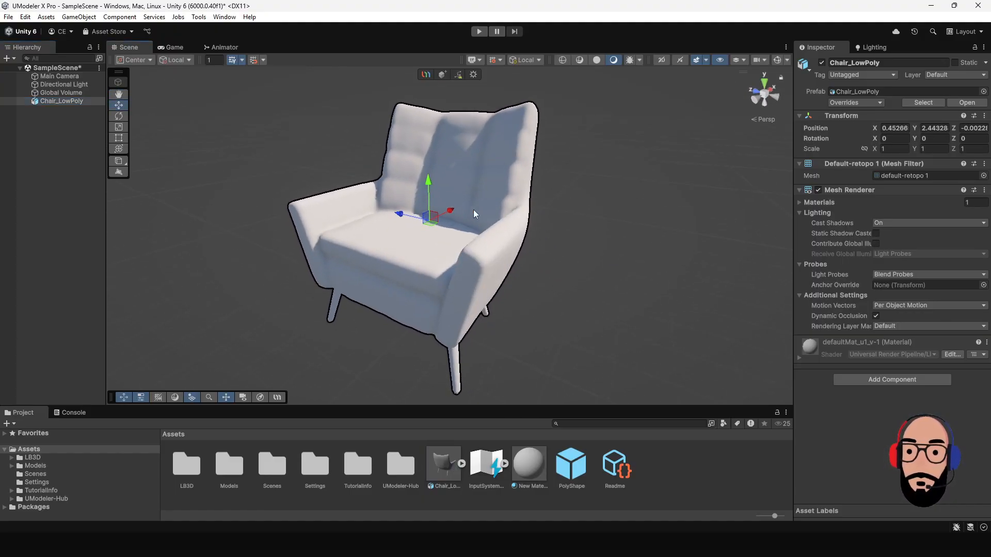
# Step: Switch the scene view to shaded wireframe and examine the chair's dense triangle mesh
pyautogui.click(580, 60)
pyautogui.scroll(10, 372, 277)
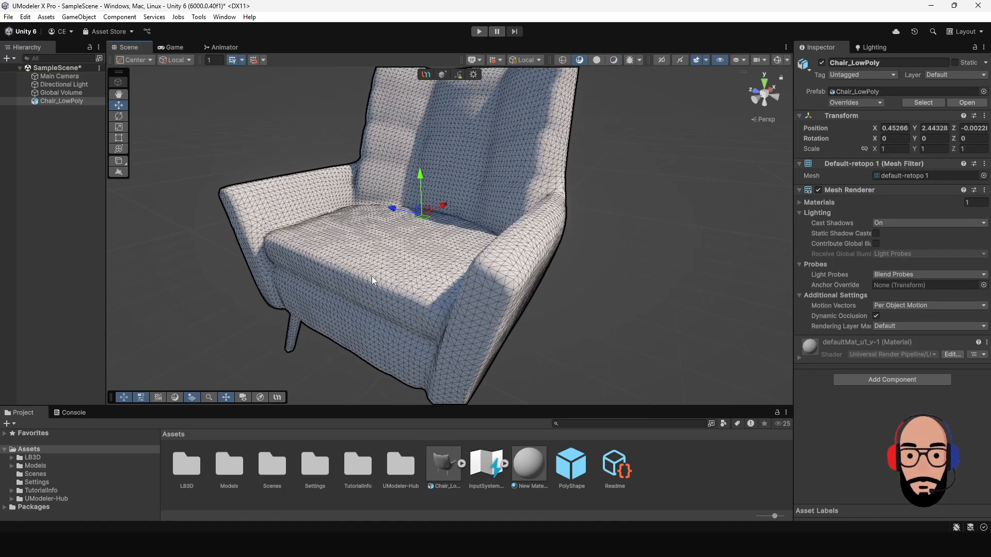
pyautogui.scroll(-10, 378, 277)
pyautogui.keyDown('alt'); pyautogui.moveTo(389, 273); pyautogui.dragTo(458, 252); pyautogui.keyUp('alt')
# Step: Convert Chair_LowPoly into an editable UModeler X mesh with UModelerize Merge Vertices
pyautogui.rightClick(63, 101)
pyautogui.moveTo(168, 306)
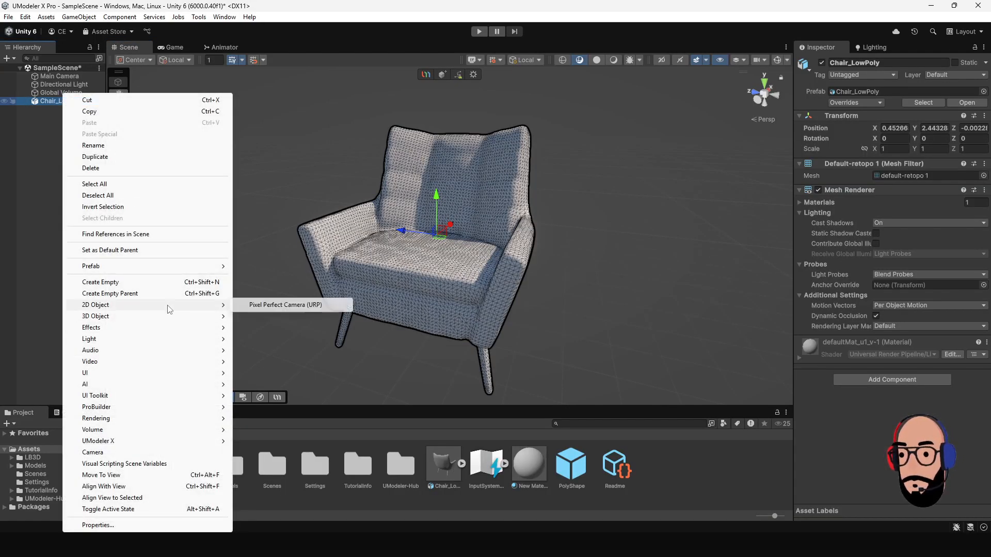
pyautogui.moveTo(200, 443)
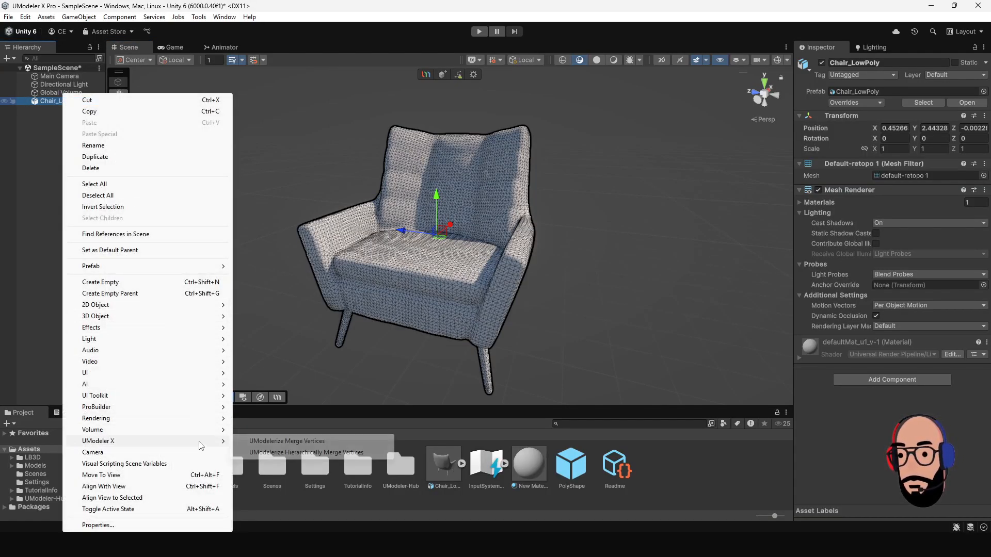
pyautogui.click(258, 445)
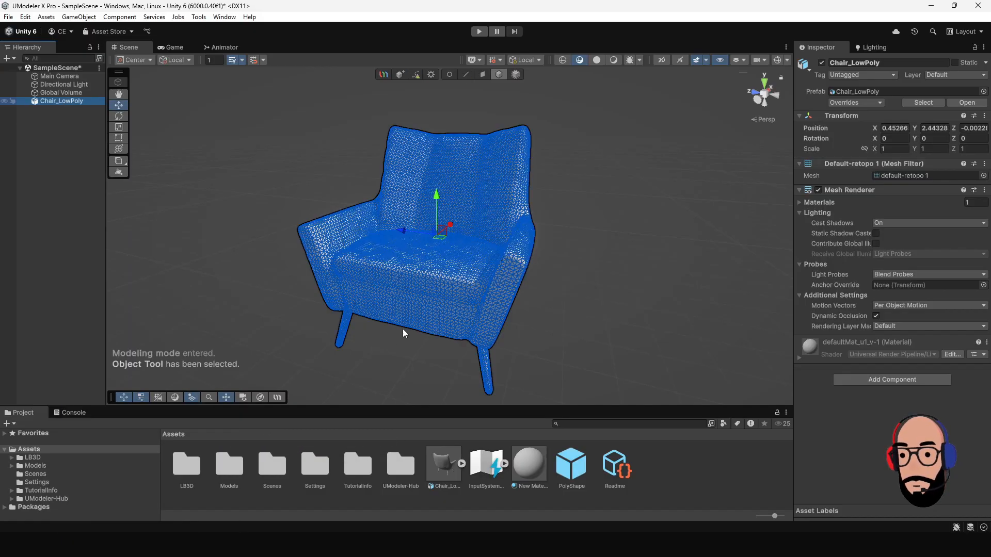
# Step: Quadify the converted chair mesh with the Quadify tool set to AllFace
pyautogui.keyDown('alt'); pyautogui.moveTo(449, 287); pyautogui.dragTo(439, 264); pyautogui.keyUp('alt')
pyautogui.scroll(15, 409, 263)
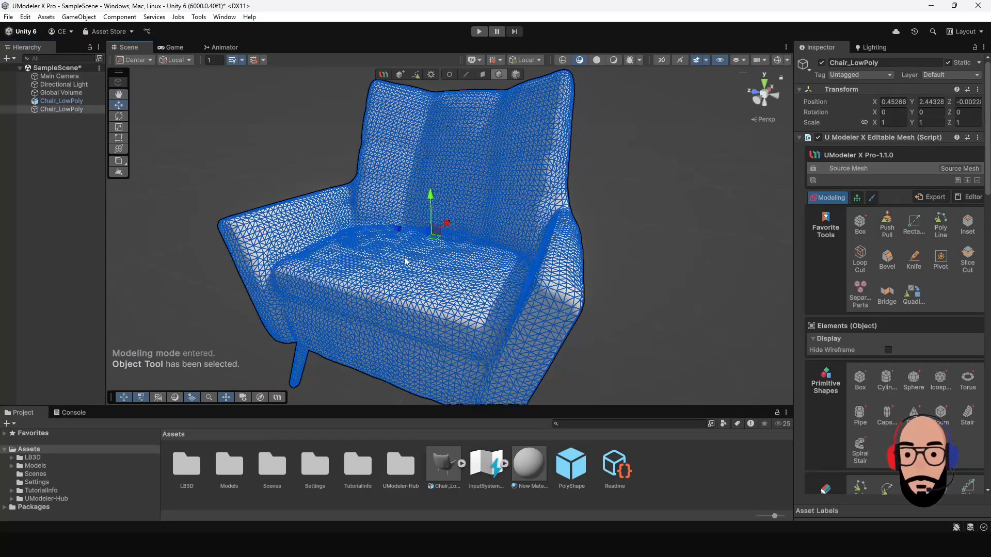
pyautogui.scroll(-13, 463, 227)
pyautogui.scroll(-2, 489, 261)
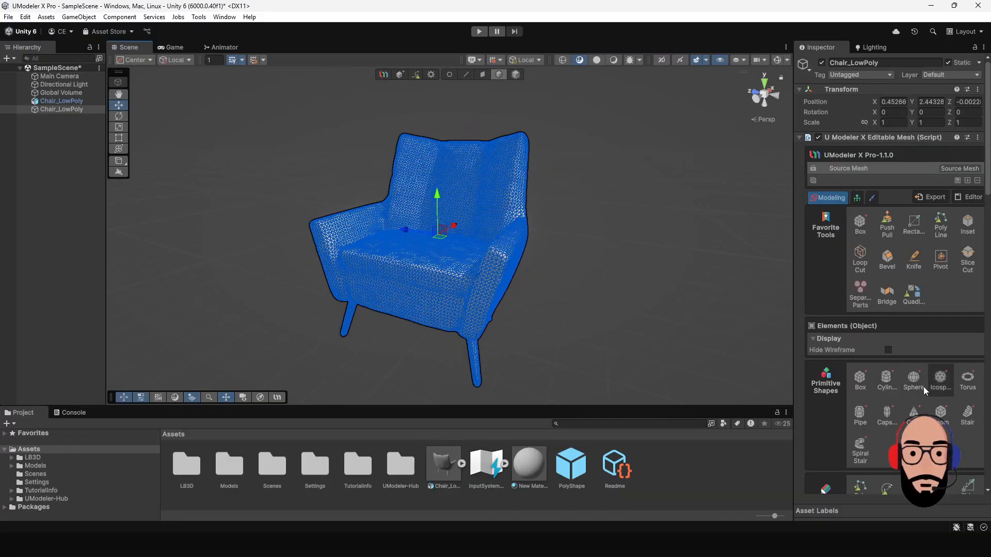
pyautogui.click(916, 298)
pyautogui.moveTo(259, 114); pyautogui.dragTo(633, 382)
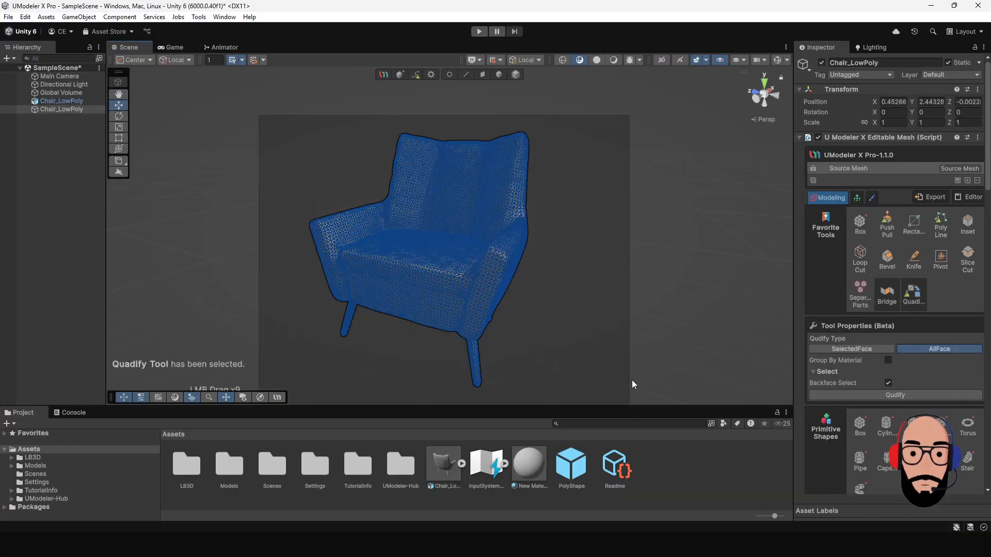
pyautogui.scroll(-2, 562, 307)
pyautogui.keyDown('alt'); pyautogui.moveTo(562, 308); pyautogui.dragTo(598, 310); pyautogui.keyUp('alt')
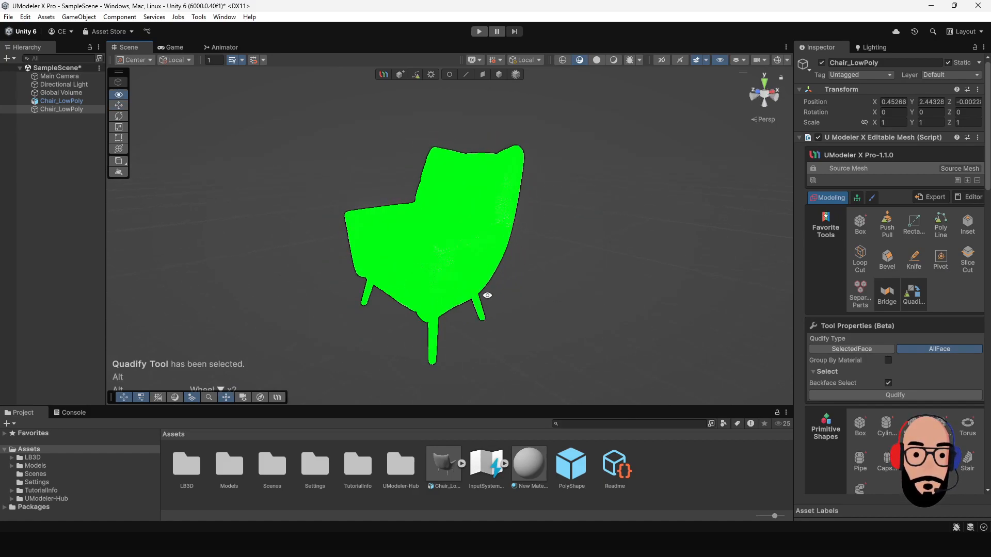
pyautogui.click(881, 395)
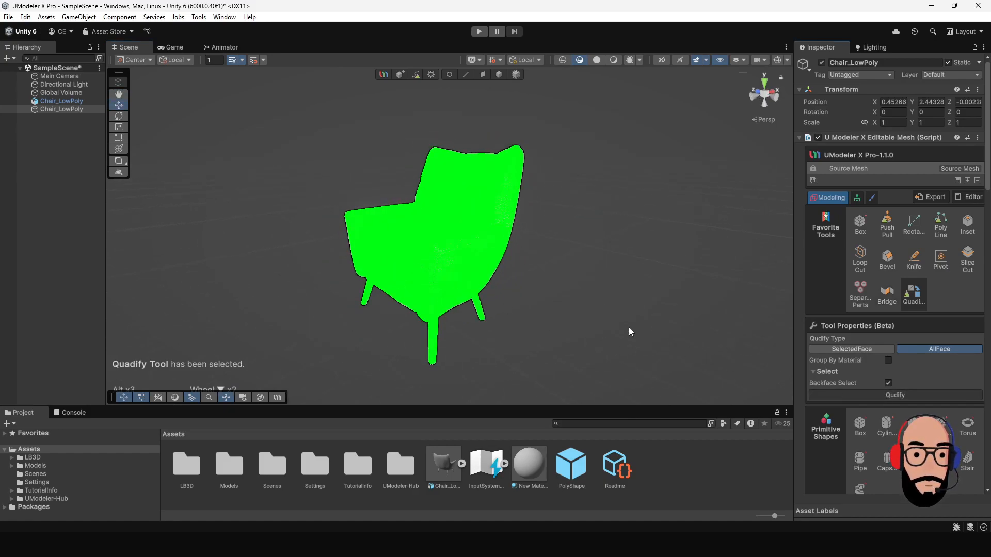
# Step: Select a rectangular patch of faces on top of the chair's near armrest and sink it slightly in face mode
pyautogui.scroll(2, 410, 265)
pyautogui.scroll(3, 411, 271)
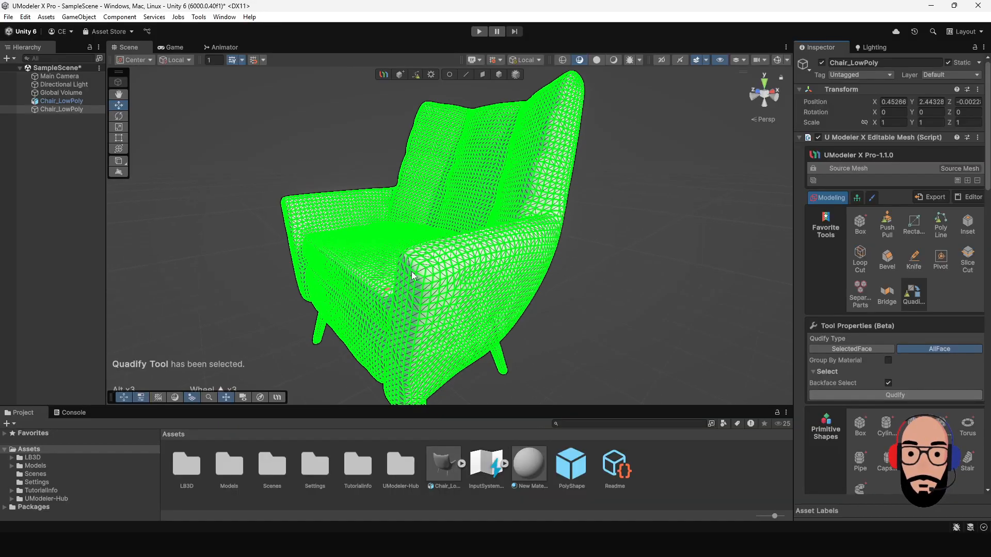
pyautogui.keyDown('alt'); pyautogui.moveTo(405, 299); pyautogui.dragTo(429, 317); pyautogui.keyUp('alt')
pyautogui.moveTo(428, 317)
pyautogui.keyDown('alt'); pyautogui.mouseDown(button='right')
pyautogui.moveTo(435, 310)
pyautogui.moveTo(426, 309)
pyautogui.mouseUp(button='right'); pyautogui.keyUp('alt')
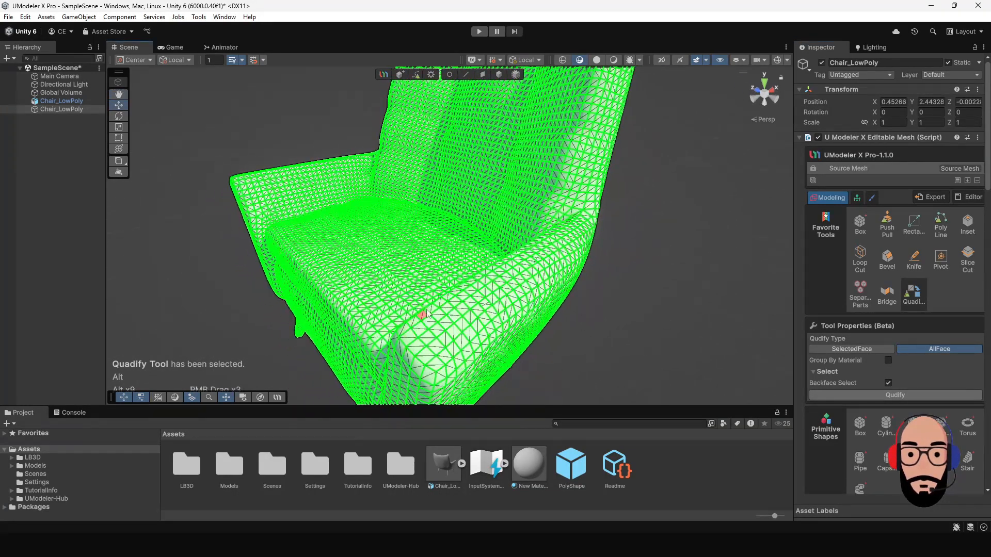
pyautogui.keyDown('shift'); pyautogui.click(425, 324); pyautogui.keyUp('shift')
pyautogui.keyDown('shift'); pyautogui.moveTo(441, 318); pyautogui.dragTo(473, 304); pyautogui.keyUp('shift')
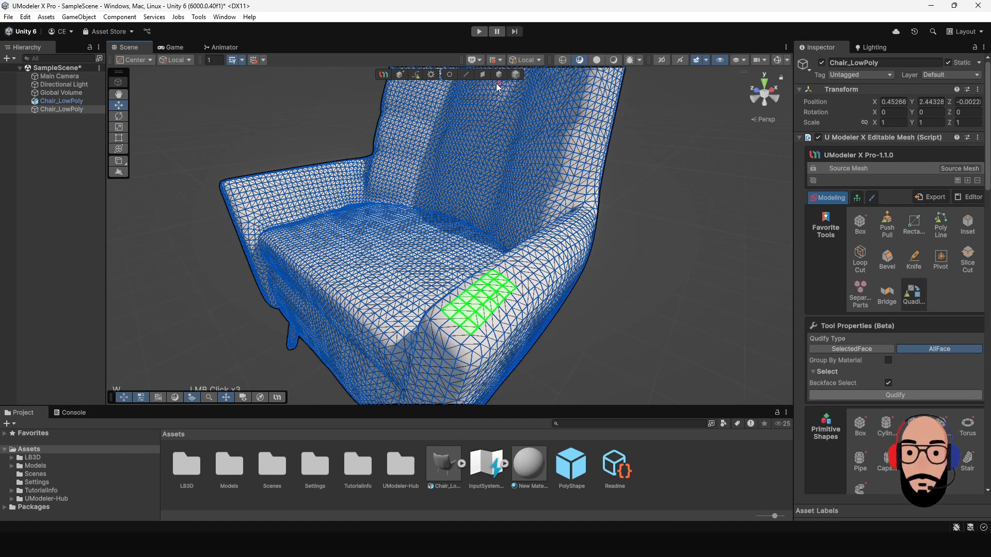
pyautogui.click(484, 77)
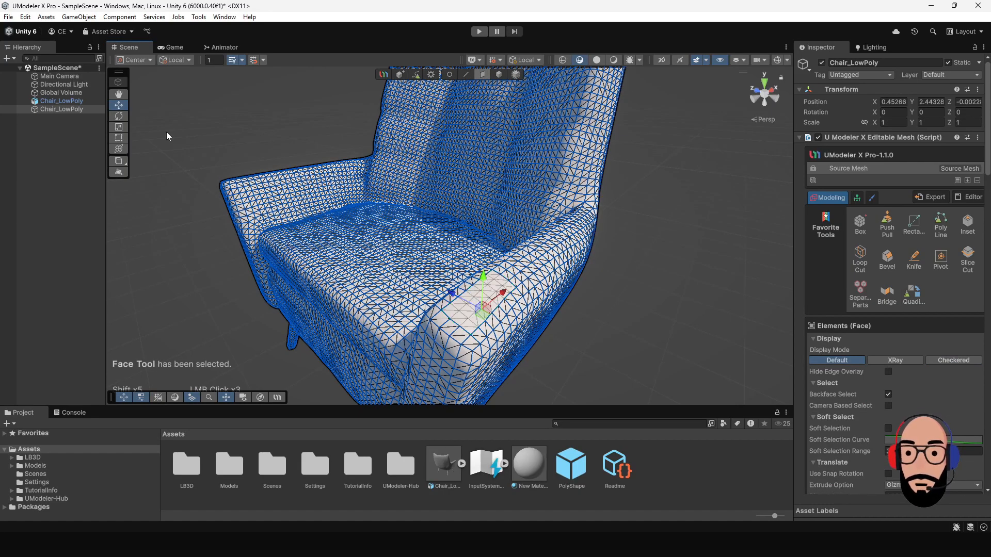
# Step: Hide the original Chair_LowPoly and display the converted chair in object mode with the shaded scene view
pyautogui.click(4, 101)
pyautogui.keyDown('alt'); pyautogui.moveTo(563, 290); pyautogui.dragTo(581, 191); pyautogui.keyUp('alt')
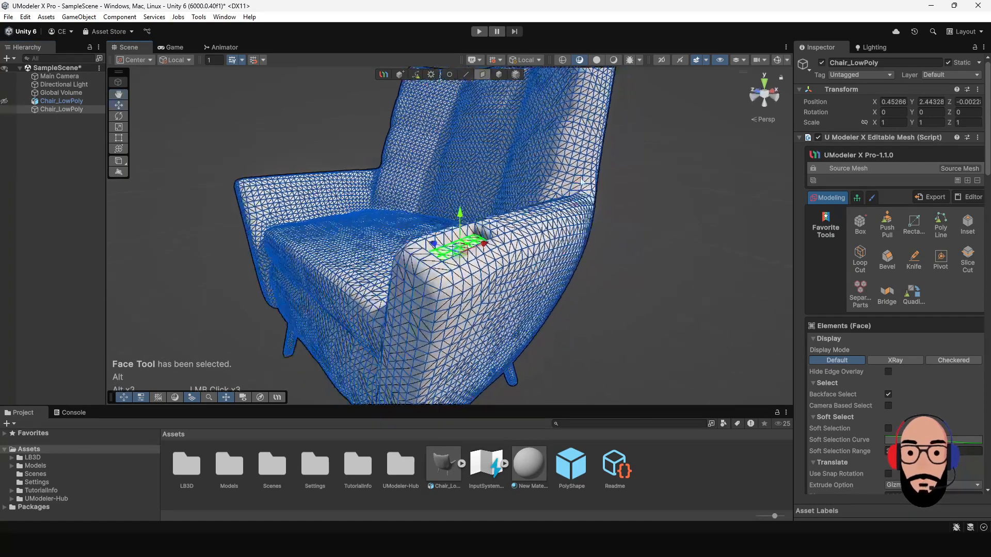
pyautogui.click(500, 75)
pyautogui.click(613, 60)
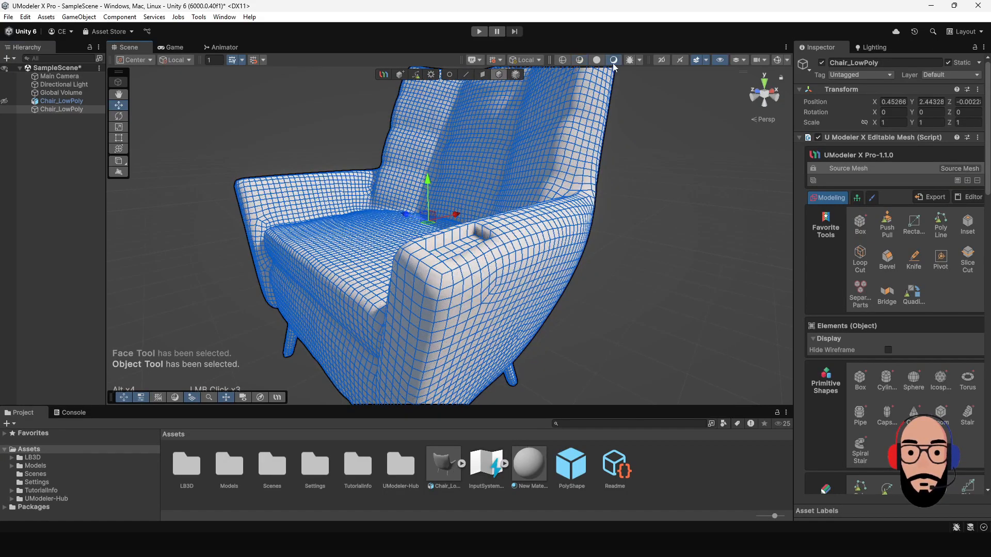
# Step: Examine the converted chair's quad topology from several sides, near and far
pyautogui.keyDown('alt'); pyautogui.moveTo(598, 170); pyautogui.dragTo(554, 178, button='right'); pyautogui.keyUp('alt')
pyautogui.keyDown('alt'); pyautogui.moveTo(553, 178); pyautogui.dragTo(570, 230); pyautogui.keyUp('alt')
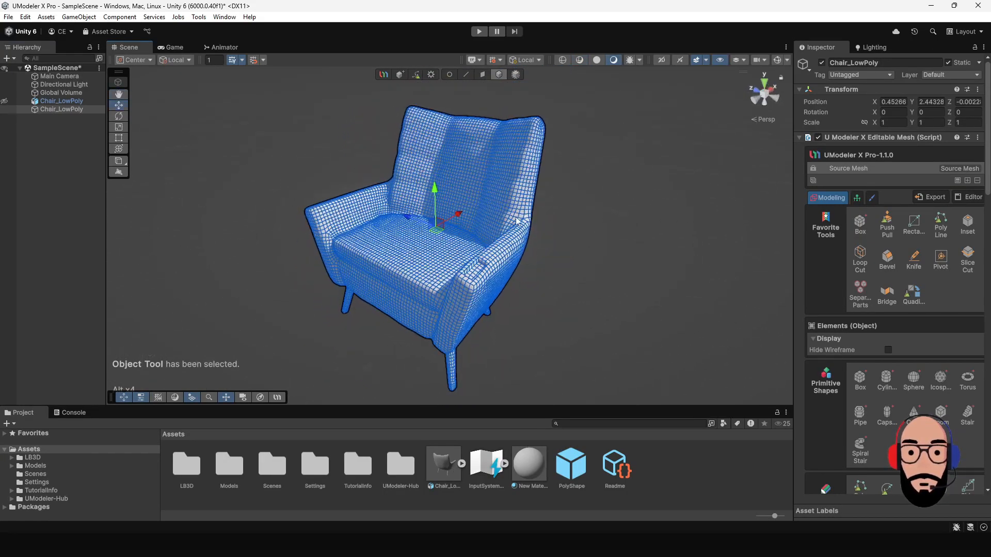
pyautogui.keyDown('alt'); pyautogui.moveTo(467, 227); pyautogui.dragTo(514, 228, button='right'); pyautogui.keyUp('alt')
pyautogui.keyDown('alt'); pyautogui.moveTo(515, 229); pyautogui.dragTo(584, 206); pyautogui.keyUp('alt')
pyautogui.keyDown('alt'); pyautogui.moveTo(583, 207); pyautogui.dragTo(470, 217, button='right'); pyautogui.keyUp('alt')
pyautogui.keyDown('alt'); pyautogui.moveTo(515, 217); pyautogui.dragTo(407, 224); pyautogui.keyUp('alt')
pyautogui.keyDown('alt'); pyautogui.moveTo(407, 223); pyautogui.dragTo(502, 316, button='right'); pyautogui.keyUp('alt')
pyautogui.keyDown('alt'); pyautogui.moveTo(502, 316); pyautogui.dragTo(456, 310); pyautogui.keyUp('alt')
pyautogui.scroll(-5, 455, 306)
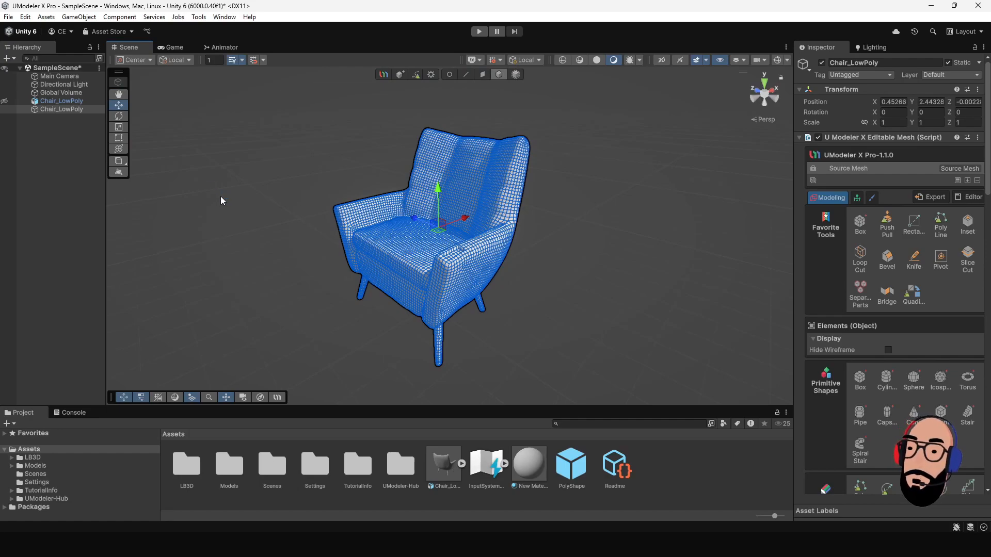